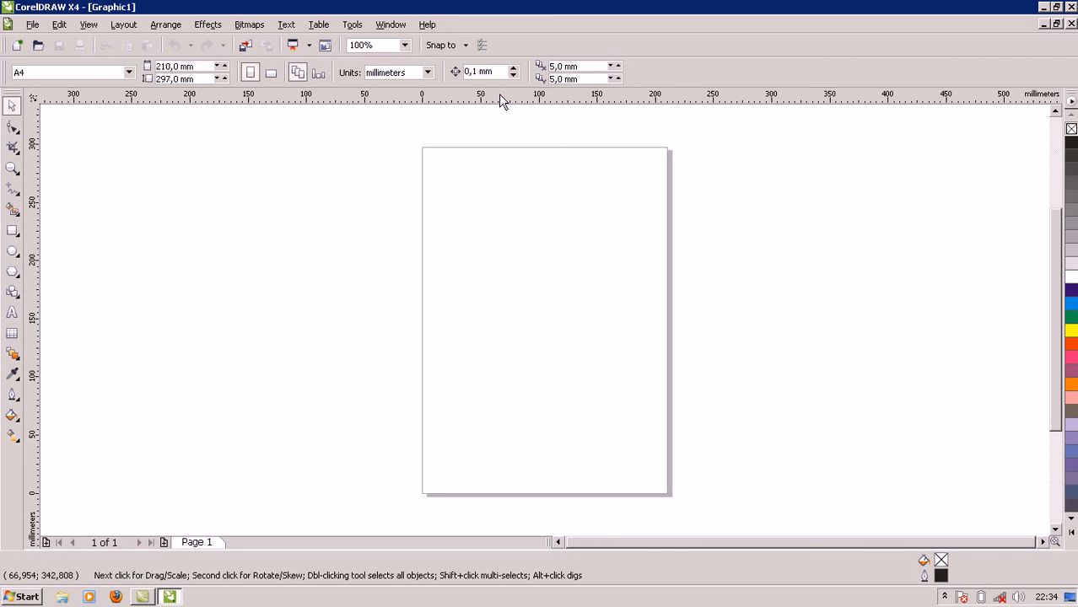
Step: Place horizontal guidelines at about 250 mm and 100 mm, and vertical guidelines at about 26 mm and 176 mm
{"action": "left_click_drag", "start_coordinate": [501, 99], "coordinate": [504, 208]}
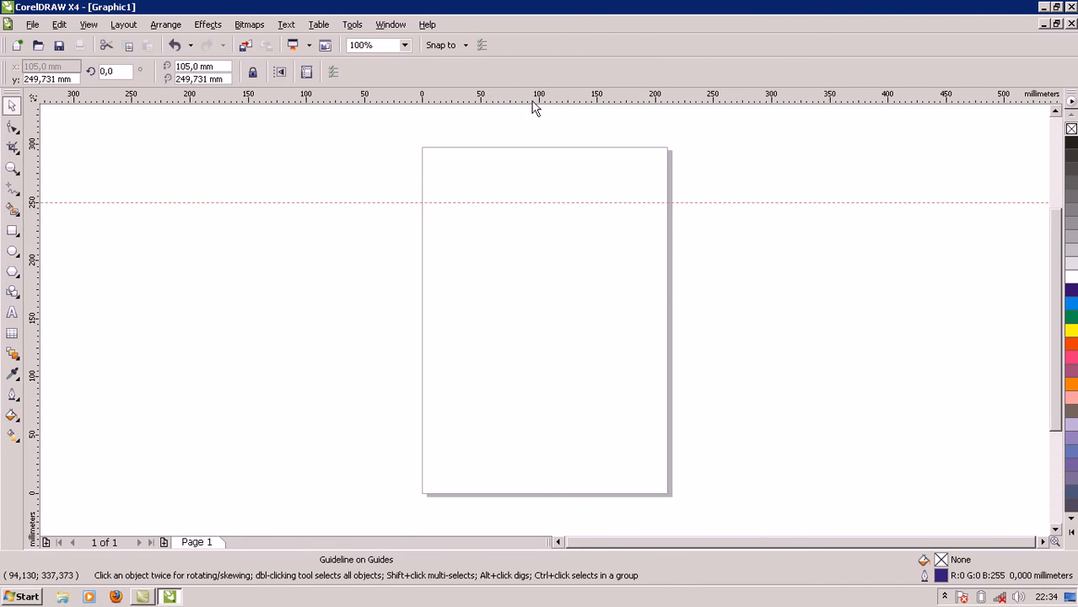
{"action": "left_click_drag", "start_coordinate": [534, 101], "coordinate": [558, 376]}
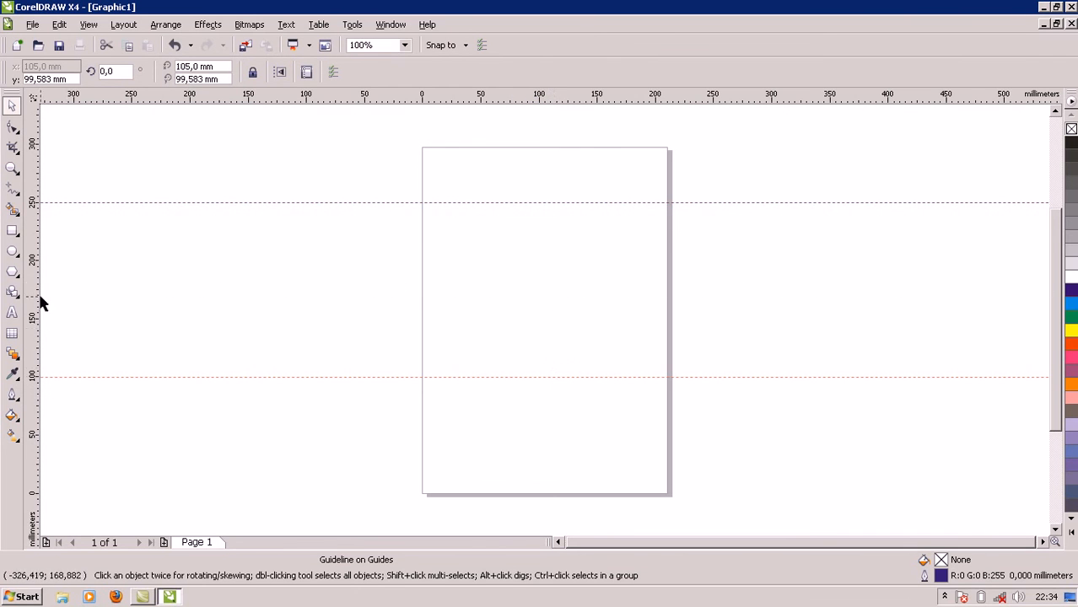
{"action": "left_click_drag", "start_coordinate": [36, 297], "coordinate": [453, 288]}
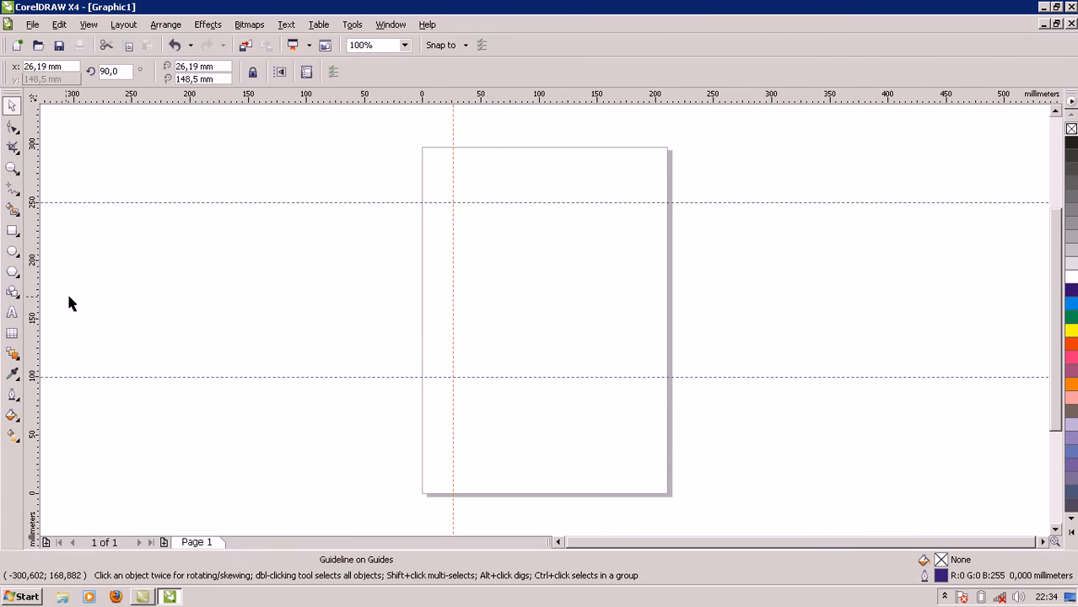
{"action": "left_click_drag", "start_coordinate": [37, 297], "coordinate": [629, 246]}
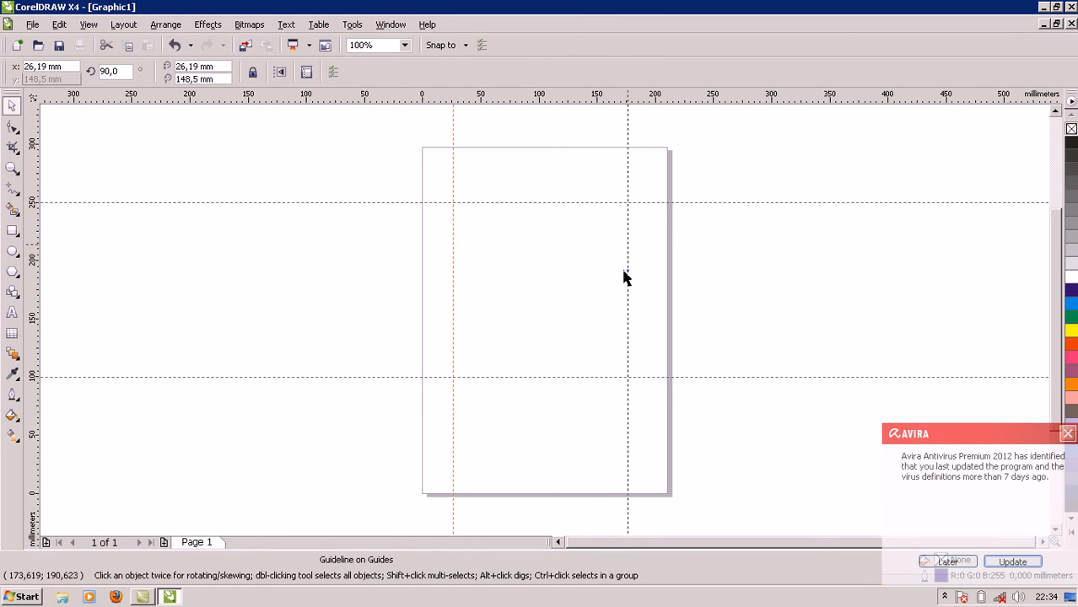
{"action": "key", "text": "Delete"}
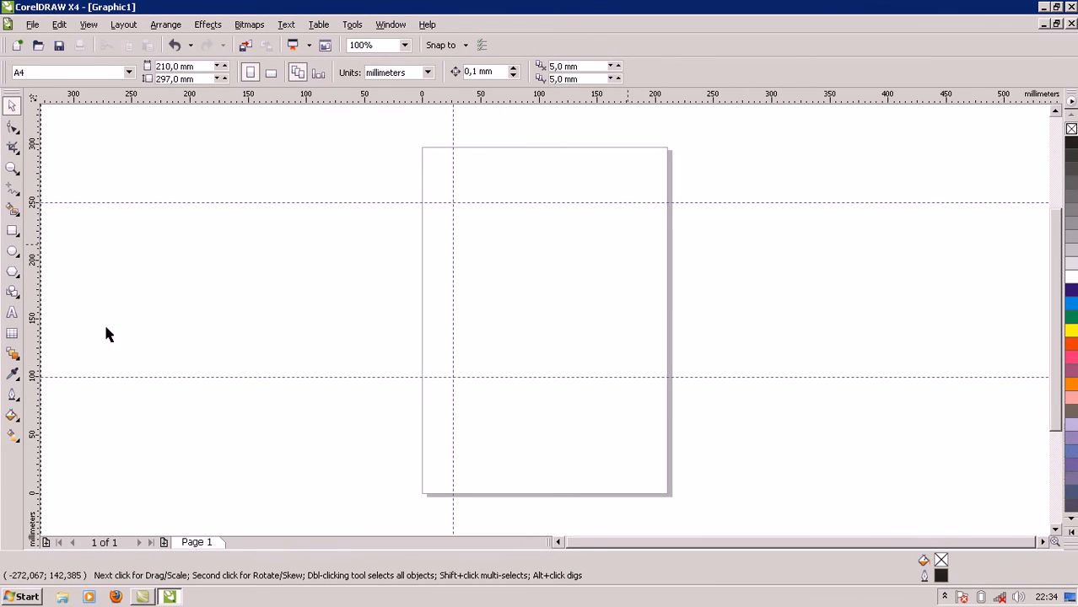
{"action": "key", "text": "ctrl+z"}
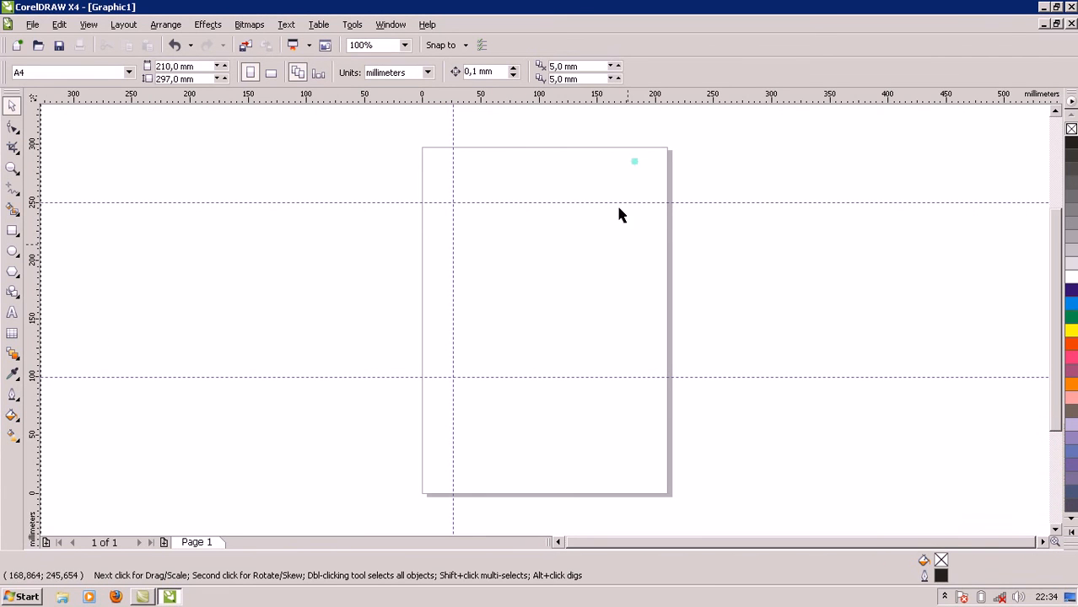
{"action": "left_click_drag", "start_coordinate": [43, 339], "coordinate": [323, 345]}
{"action": "left_click_drag", "start_coordinate": [32, 353], "coordinate": [543, 330]}
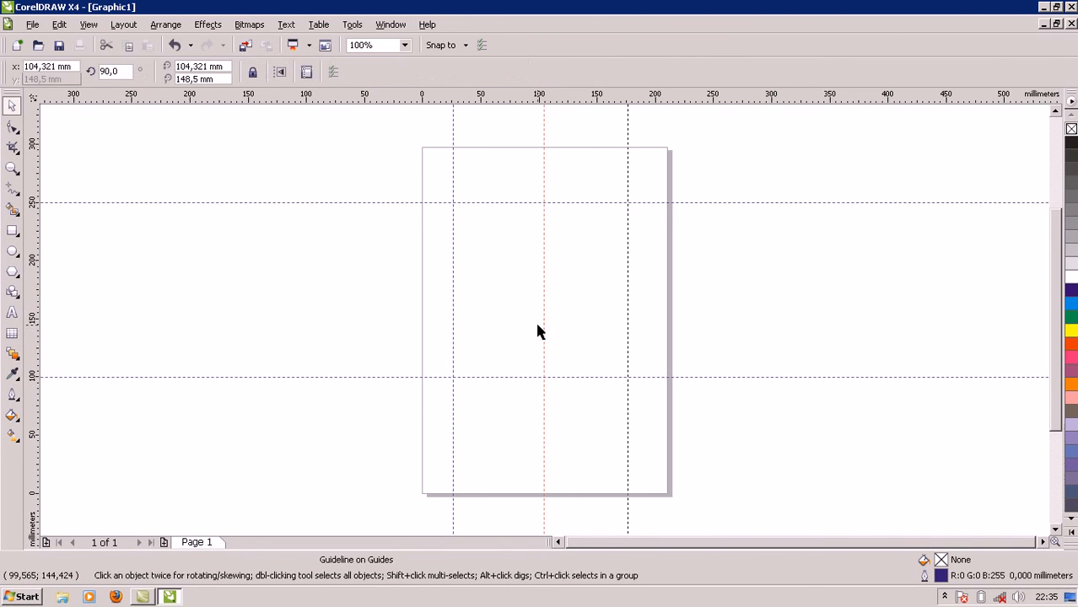
{"action": "key", "text": "Delete"}
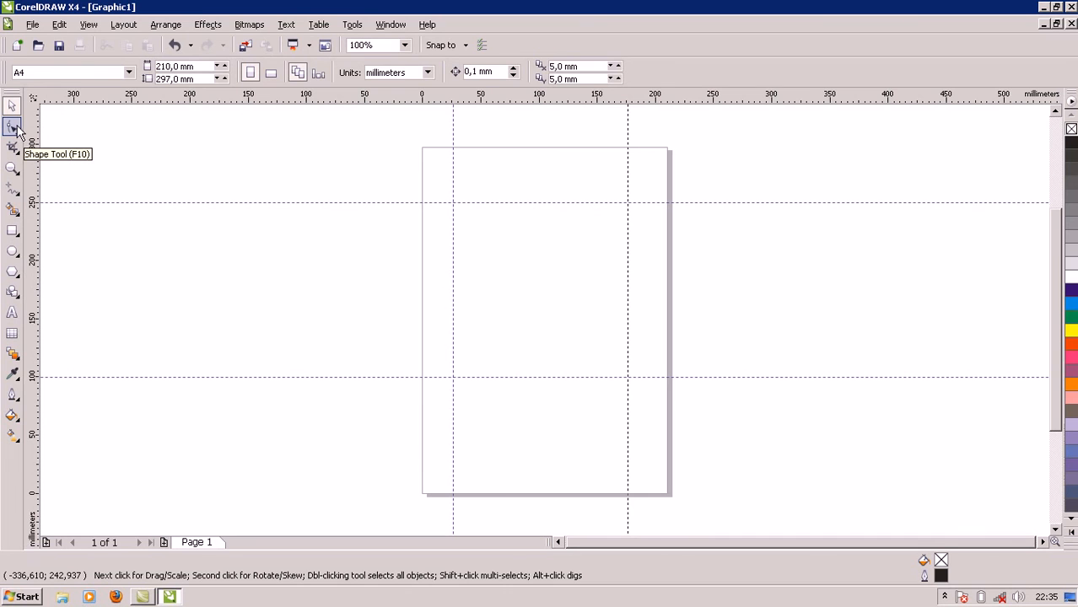
Step: Draw a closed Bezier square about 150 mm wide through the four guideline intersections and fill it with 40% Black
{"action": "left_click", "coordinate": [14, 199]}
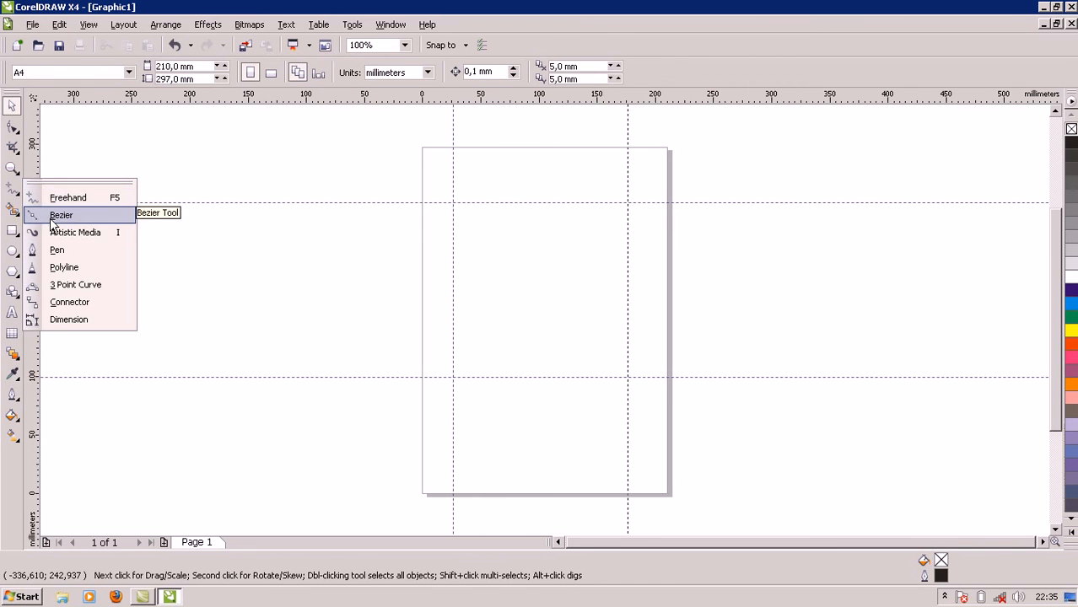
{"action": "left_click", "coordinate": [56, 216]}
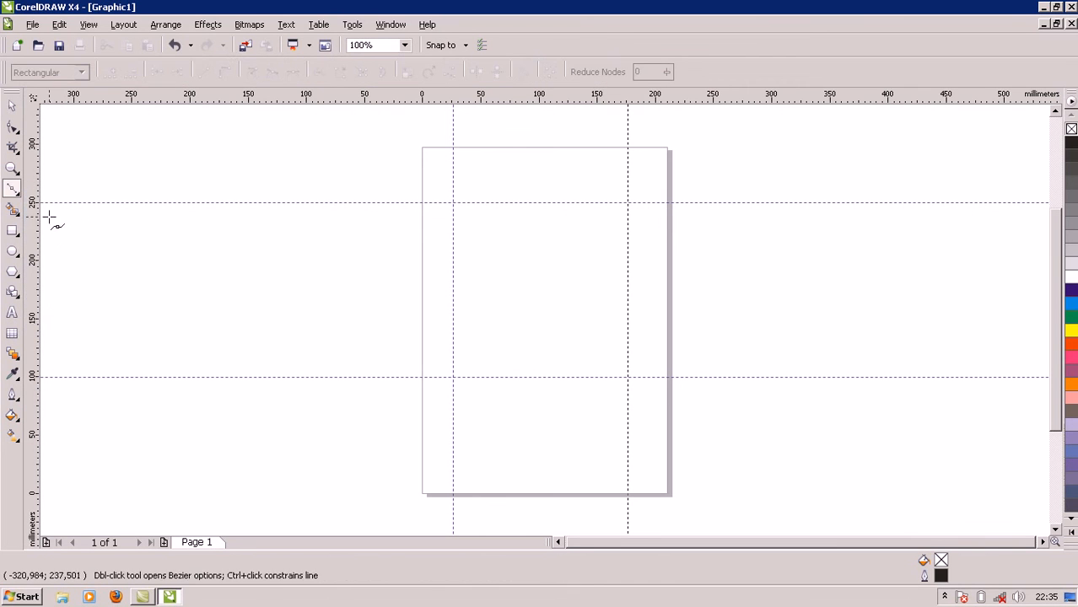
{"action": "left_click", "coordinate": [453, 203]}
{"action": "left_click", "coordinate": [453, 377]}
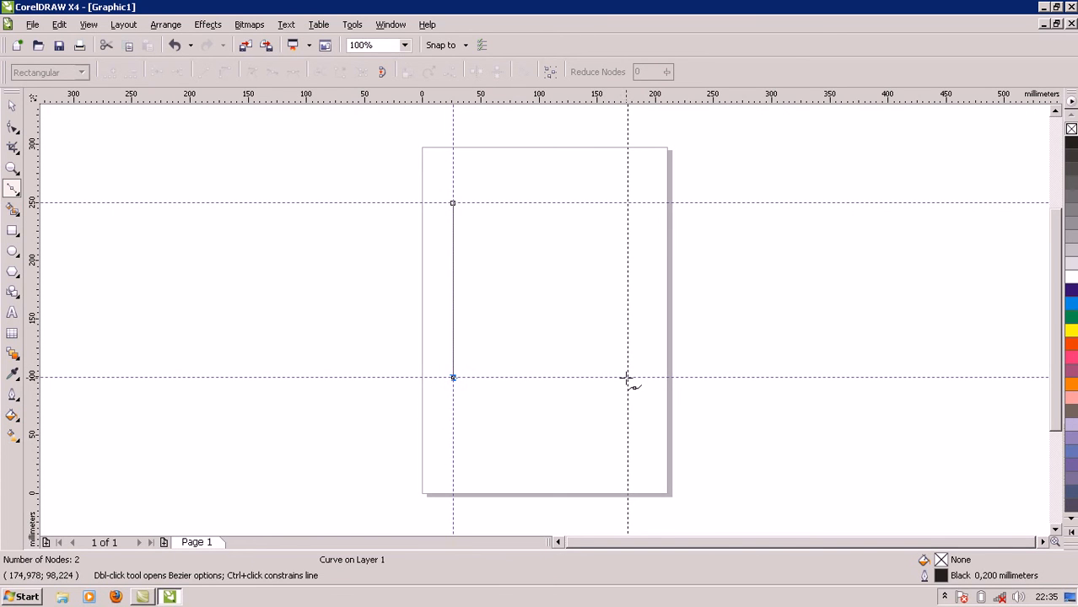
{"action": "left_click", "coordinate": [628, 377]}
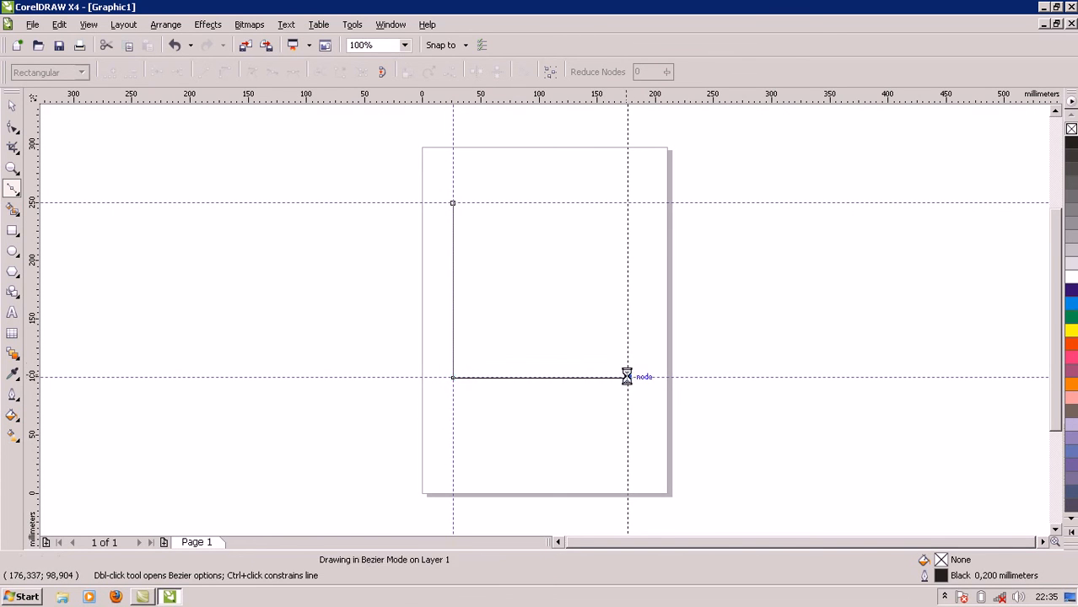
{"action": "left_click", "coordinate": [627, 204]}
{"action": "left_click", "coordinate": [453, 203]}
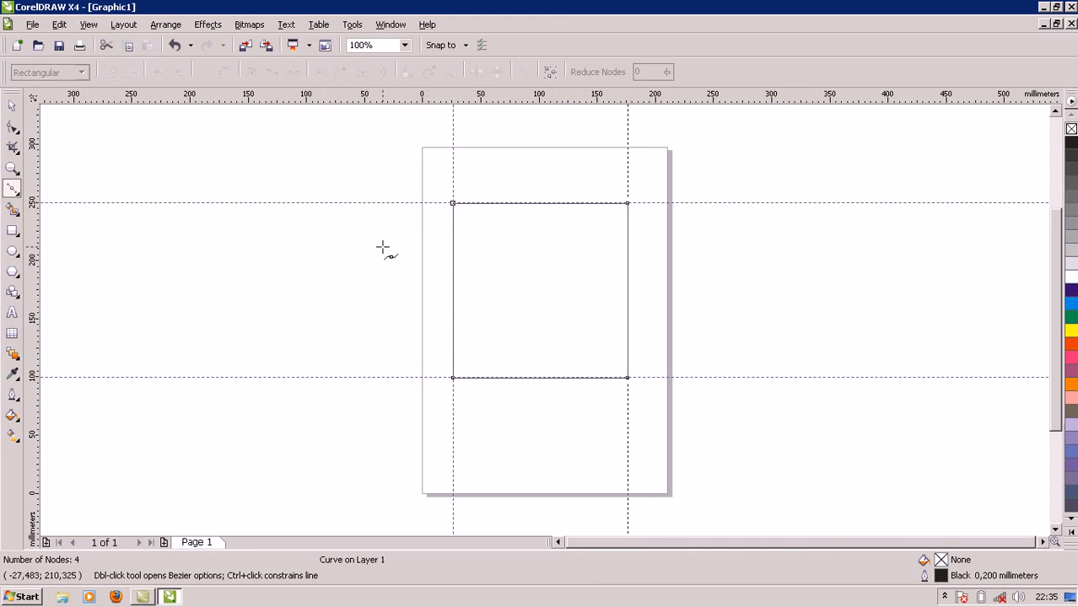
{"action": "left_click", "coordinate": [1071, 223]}
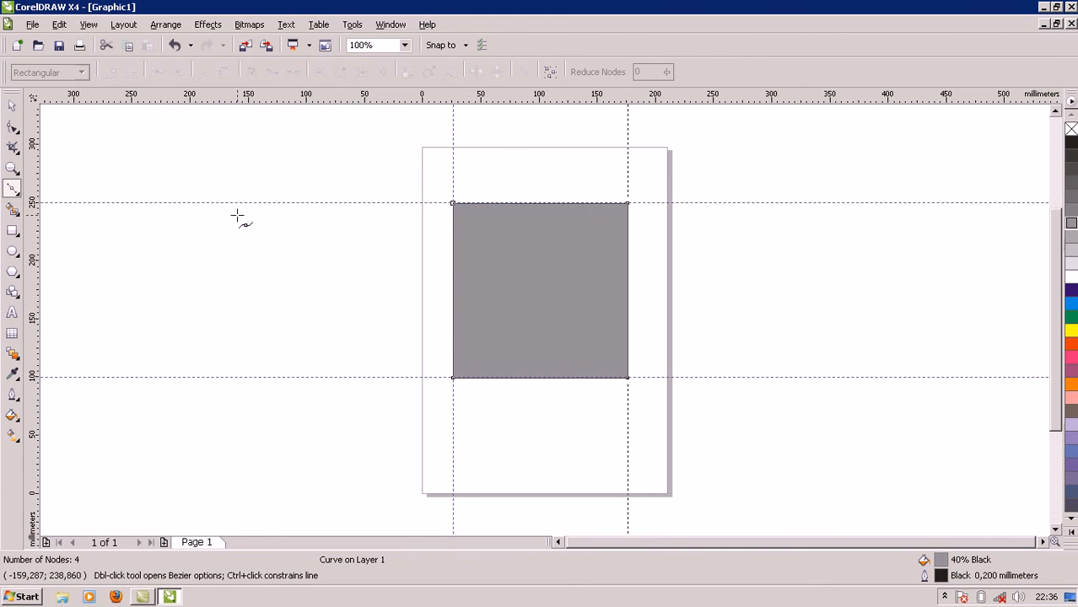
Step: Duplicate the grey square and move the copy off the page to its left
{"action": "left_click", "coordinate": [10, 107]}
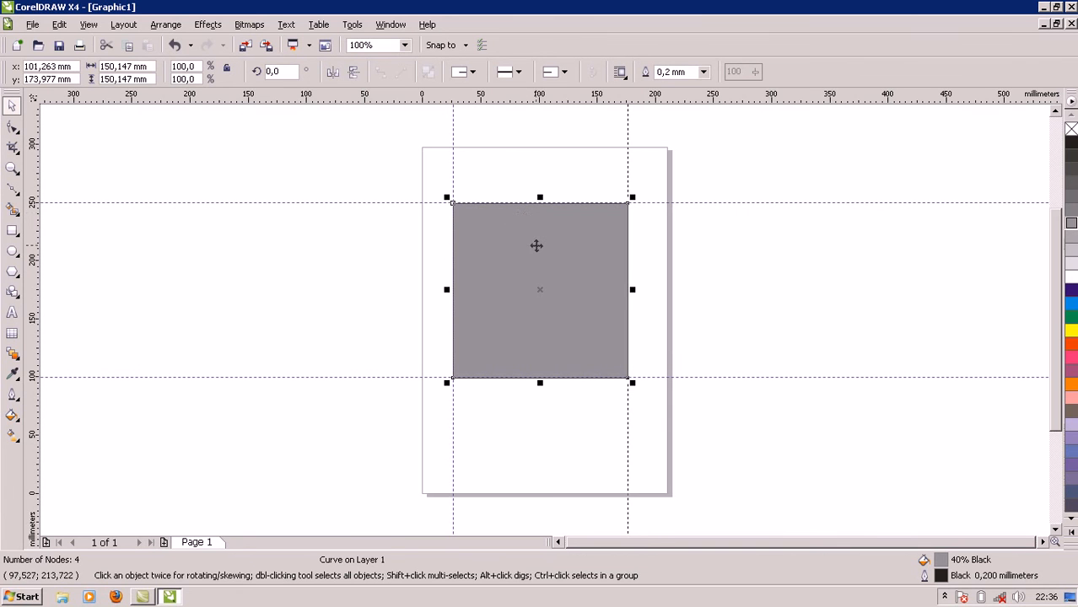
{"action": "key", "text": "Up"}
{"action": "key", "text": "Right"}
{"action": "left_click_drag", "start_coordinate": [534, 238], "coordinate": [133, 336]}
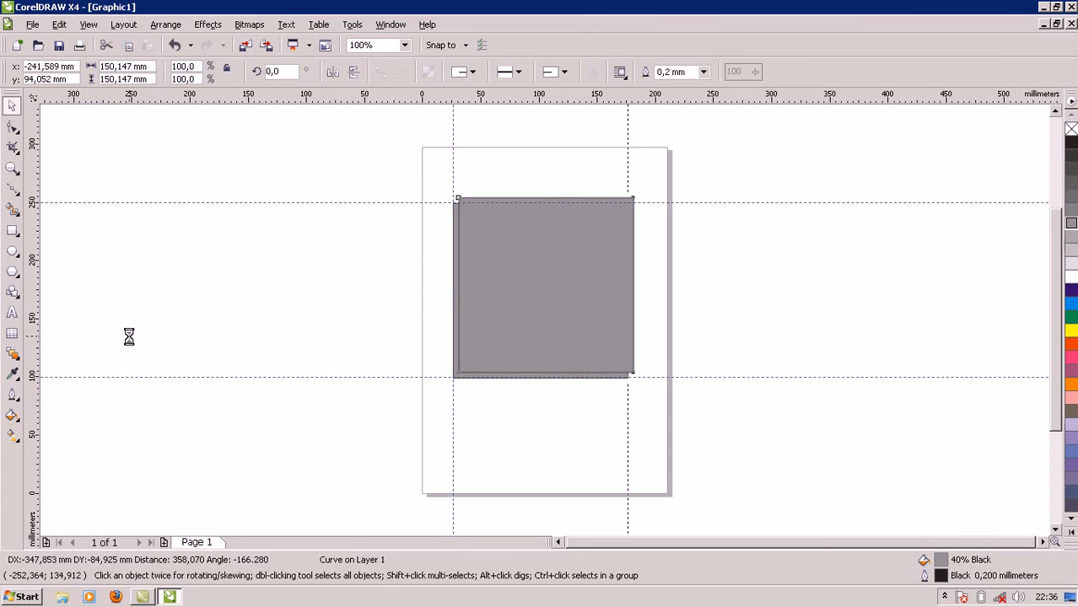
{"action": "left_click", "coordinate": [346, 299]}
Step: Stretch the original square on the page downward to a height of about 181 mm
{"action": "left_click", "coordinate": [586, 263]}
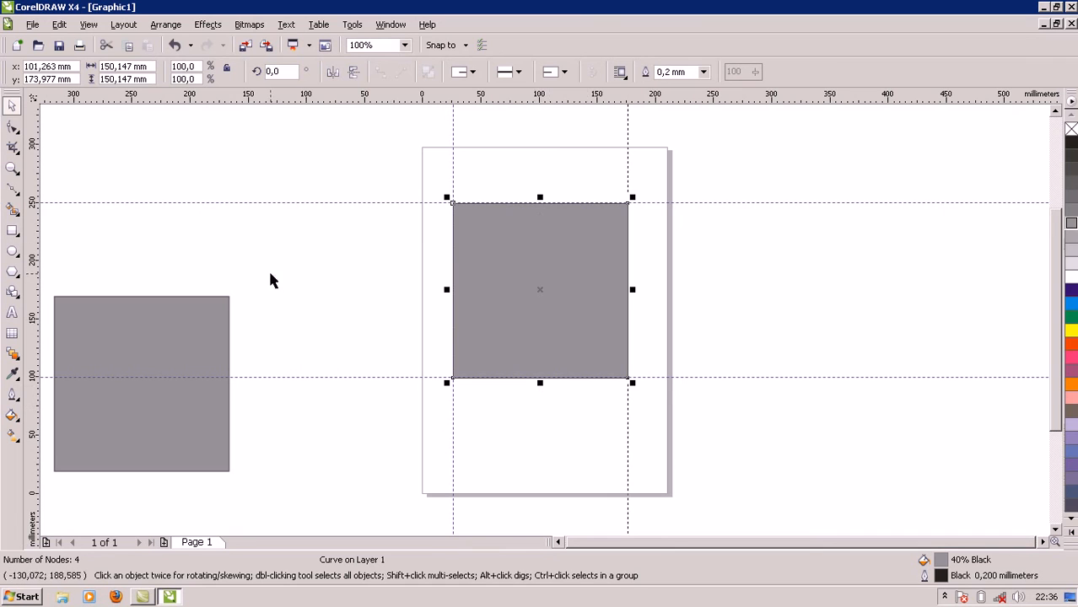
{"action": "left_click", "coordinate": [12, 127]}
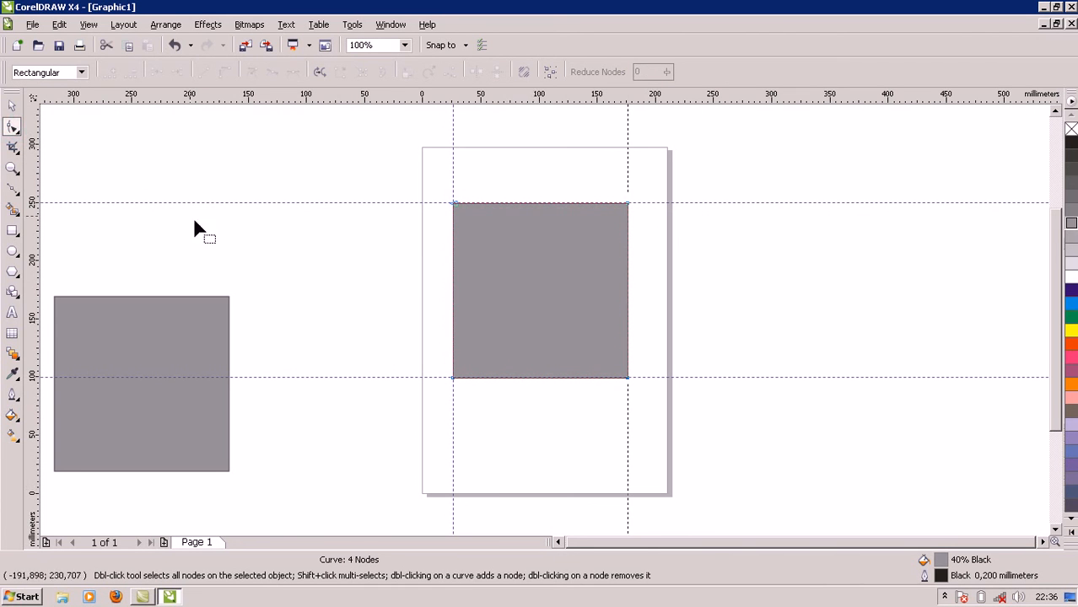
{"action": "left_click", "coordinate": [12, 106]}
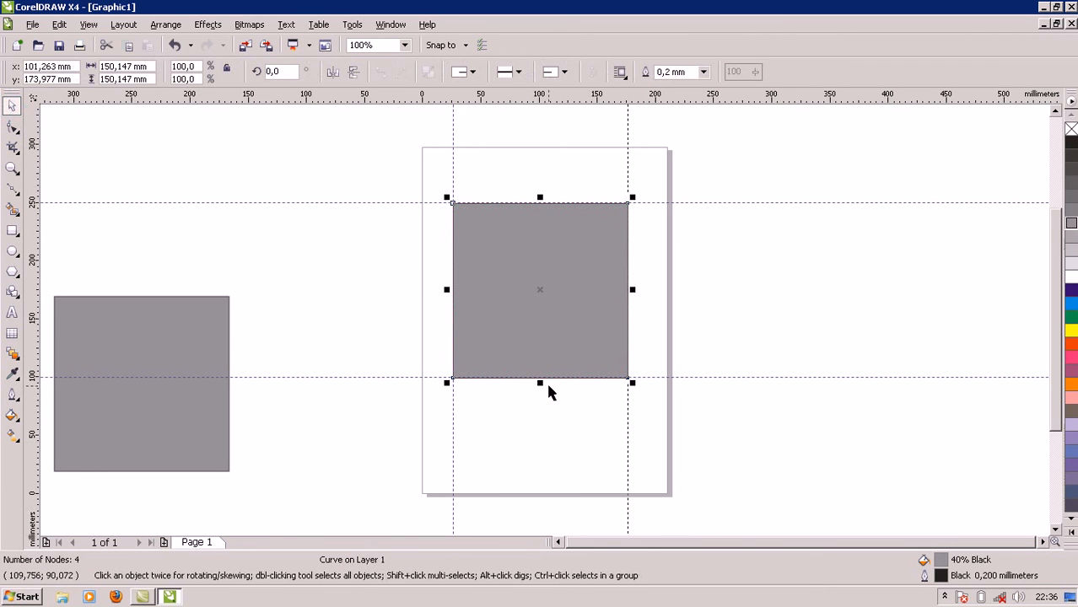
{"action": "left_click_drag", "start_coordinate": [539, 383], "coordinate": [544, 414]}
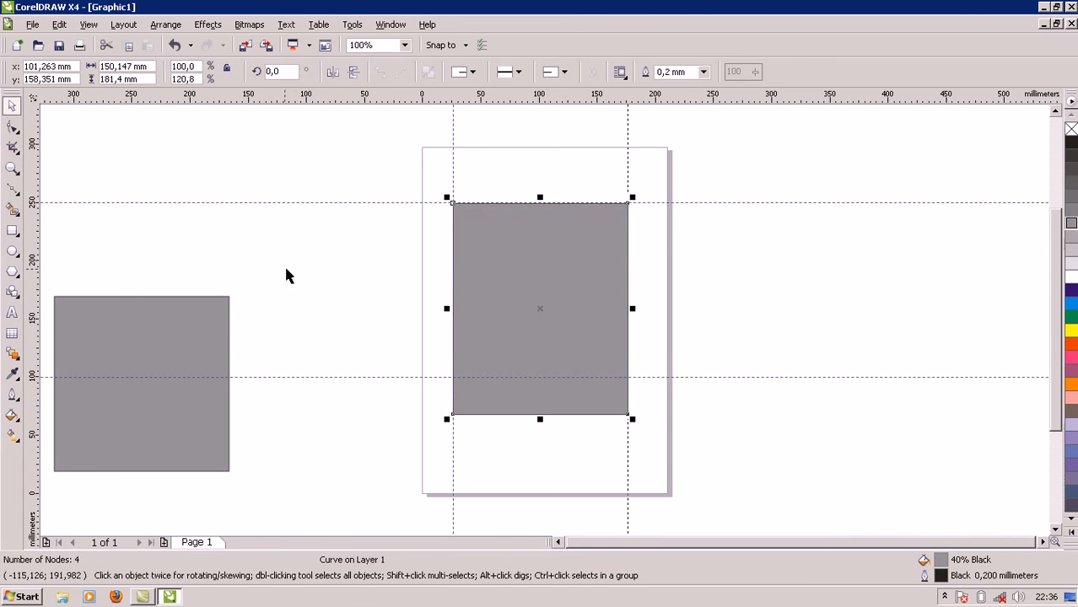
Step: Convert the rectangle's bottom and top edges to curves and bow both slightly outward
{"action": "left_click", "coordinate": [12, 127]}
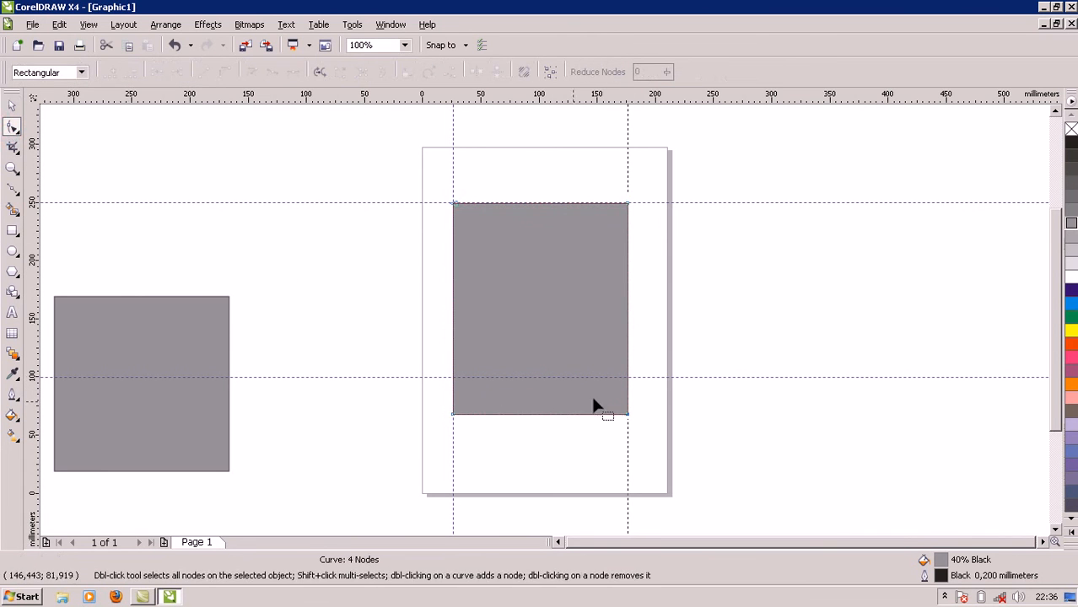
{"action": "left_click", "coordinate": [542, 416]}
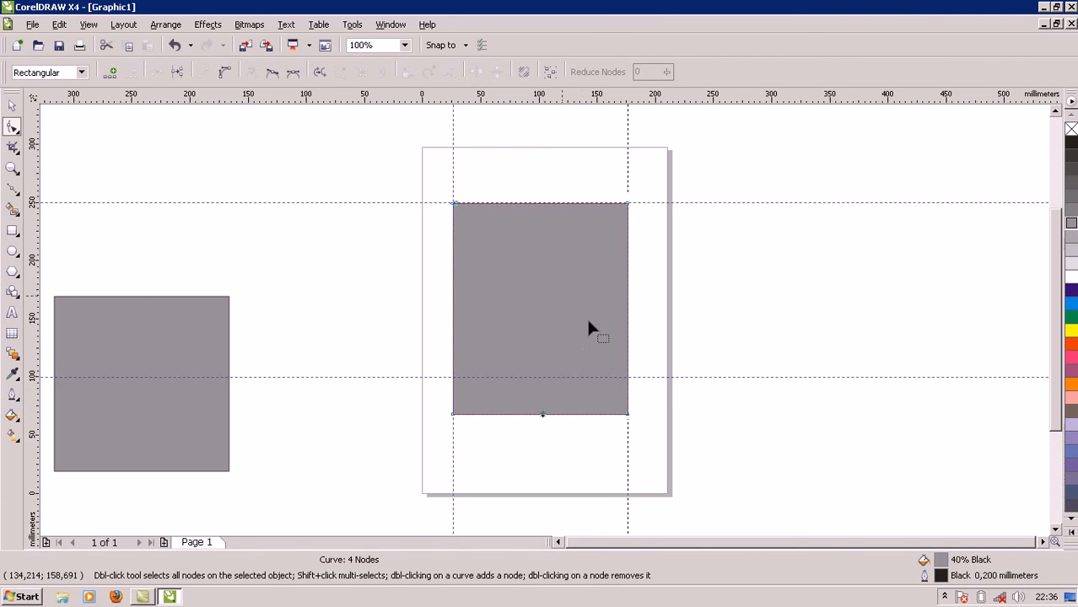
{"action": "left_click", "coordinate": [223, 74]}
{"action": "left_click_drag", "start_coordinate": [542, 415], "coordinate": [544, 427]}
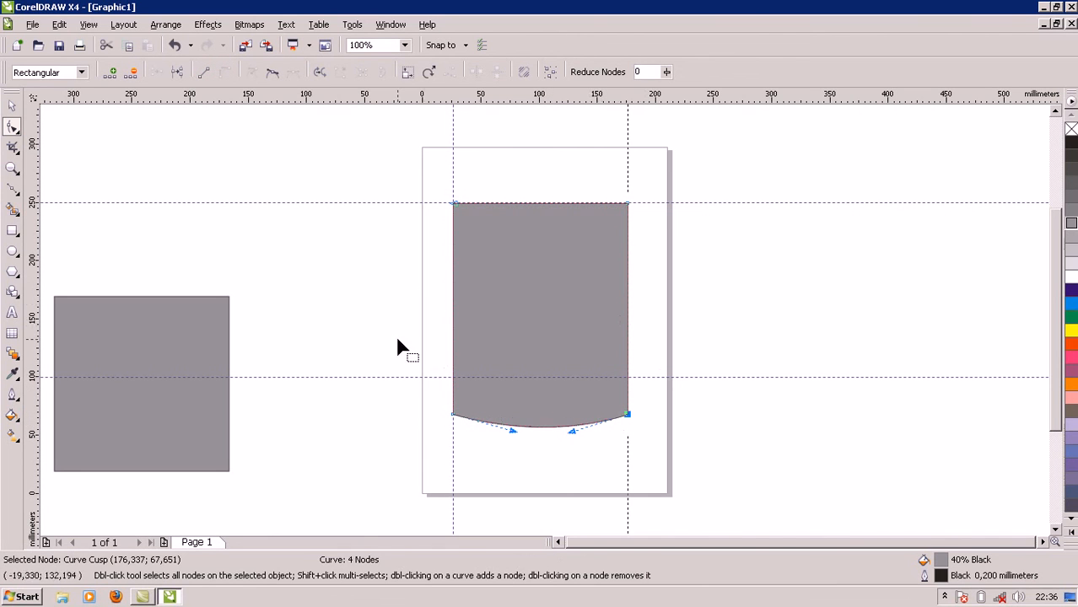
{"action": "left_click", "coordinate": [540, 209]}
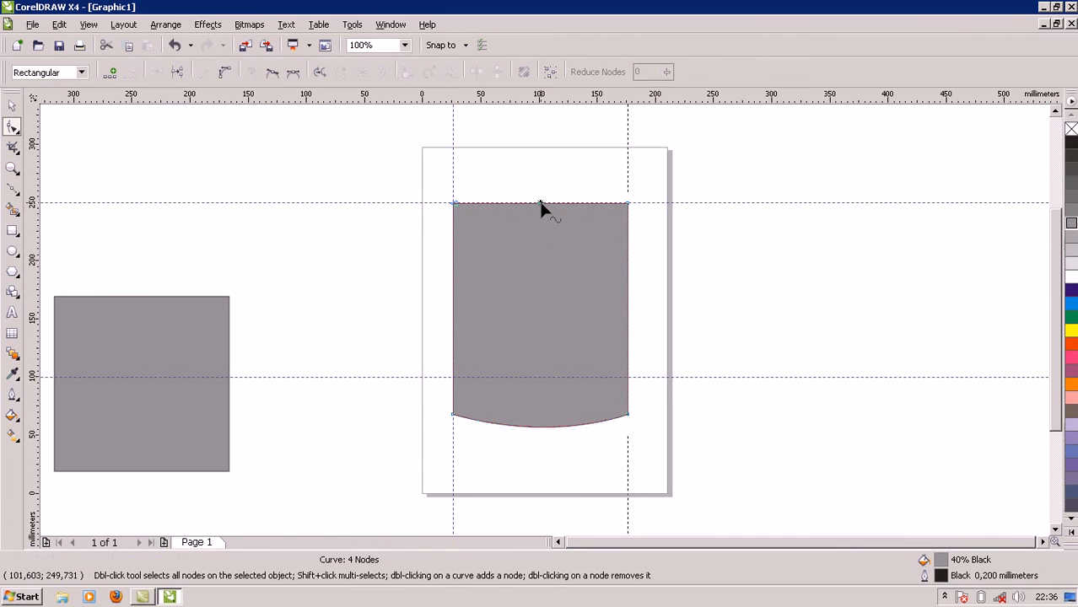
{"action": "left_click", "coordinate": [225, 73]}
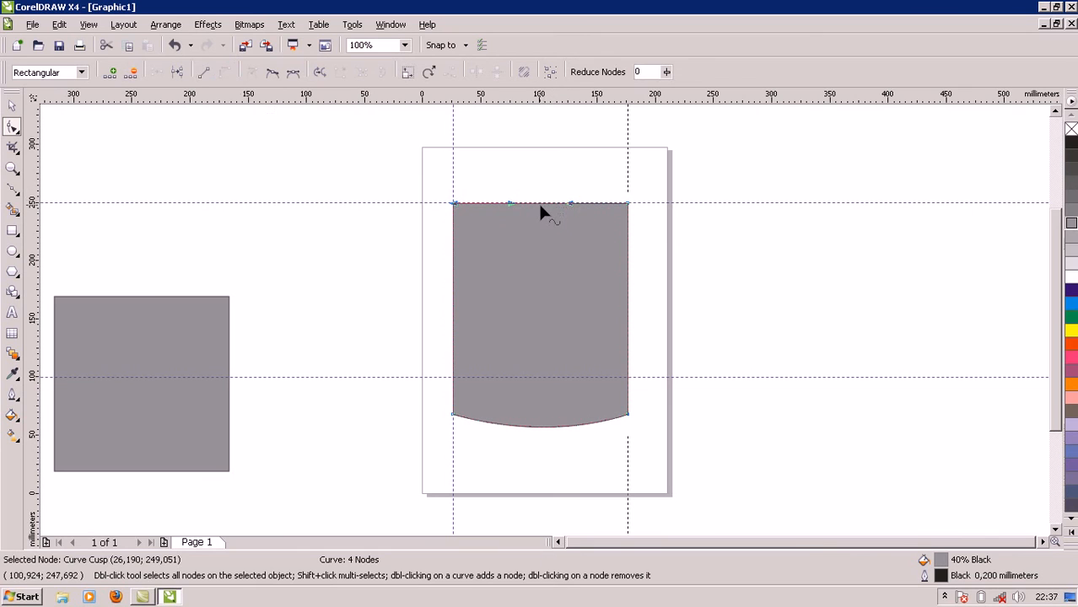
{"action": "left_click_drag", "start_coordinate": [540, 205], "coordinate": [524, 180]}
{"action": "left_click", "coordinate": [541, 232]}
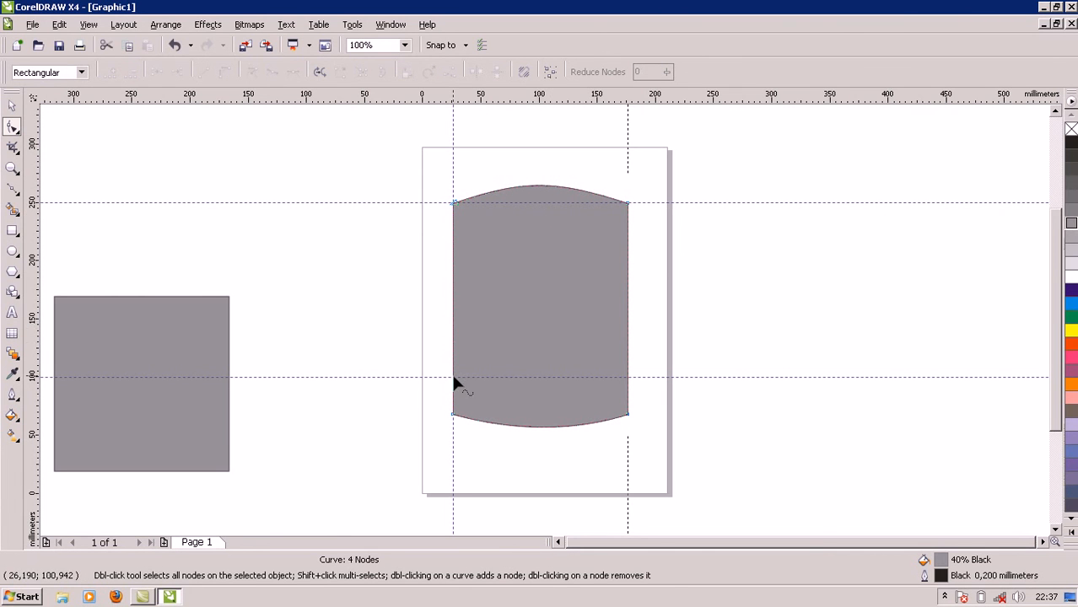
Step: Convert the shape's left and right edges to curves and bend both slightly inward
{"action": "left_click_drag", "start_coordinate": [454, 377], "coordinate": [453, 376]}
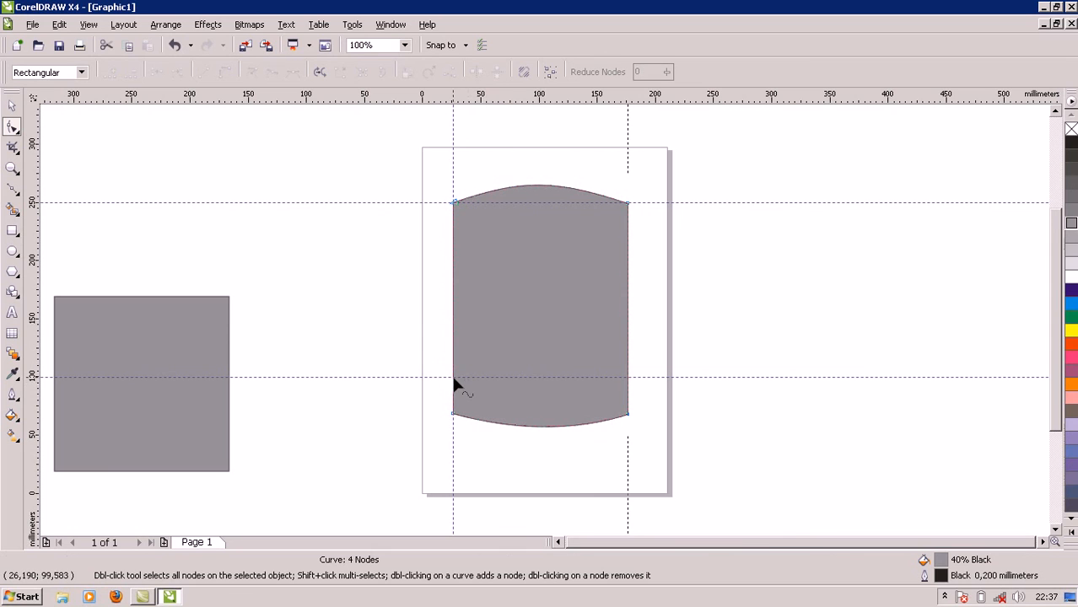
{"action": "left_click", "coordinate": [453, 377]}
{"action": "left_click", "coordinate": [224, 75]}
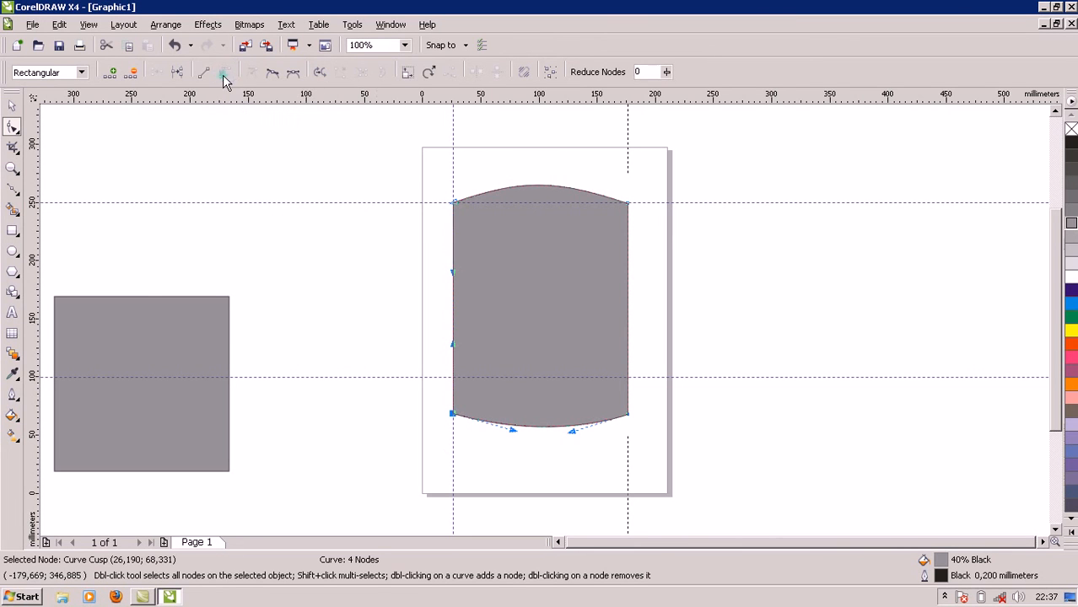
{"action": "left_click_drag", "start_coordinate": [452, 321], "coordinate": [462, 322]}
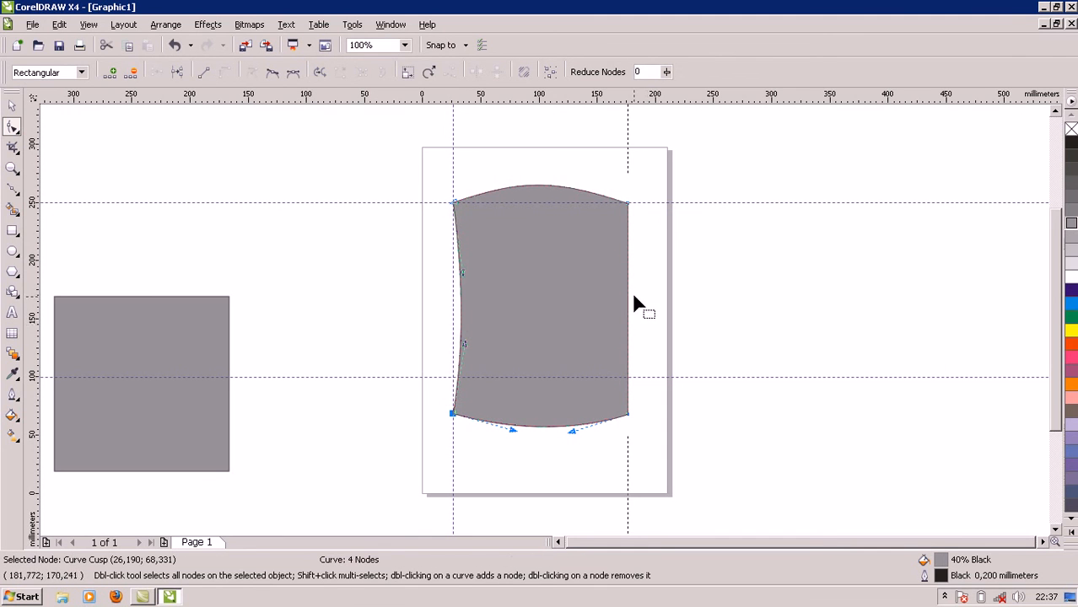
{"action": "left_click", "coordinate": [629, 377]}
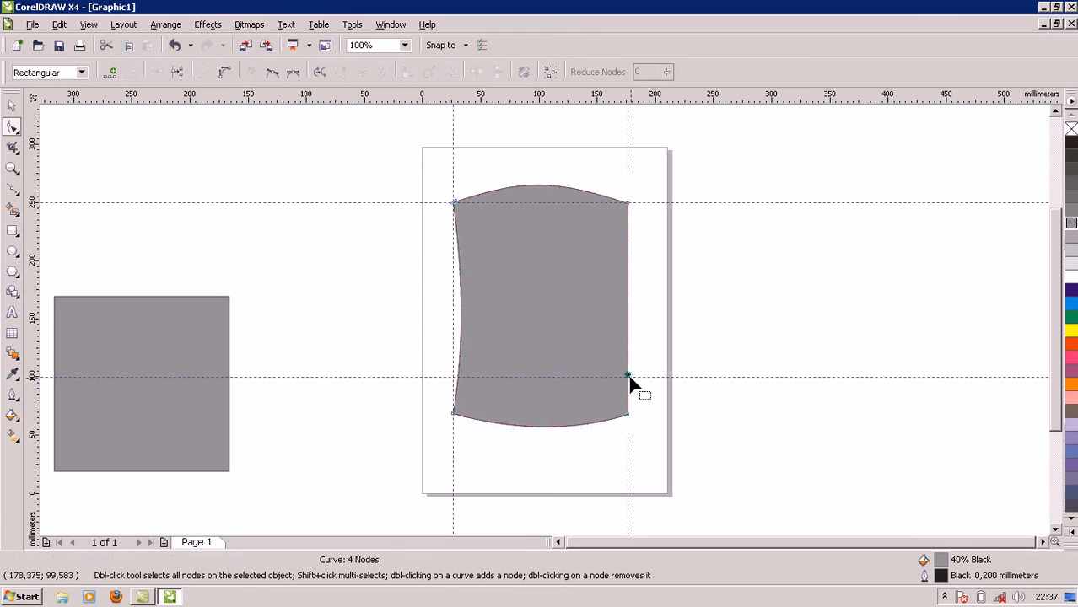
{"action": "key", "text": "Home"}
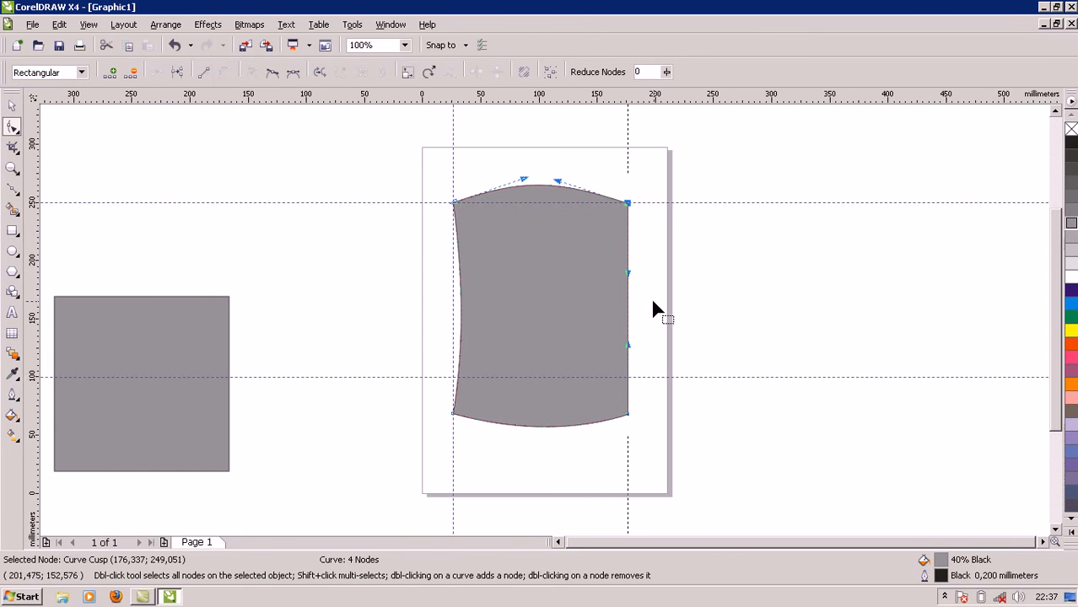
{"action": "left_click_drag", "start_coordinate": [628, 323], "coordinate": [621, 317]}
{"action": "left_click", "coordinate": [659, 314]}
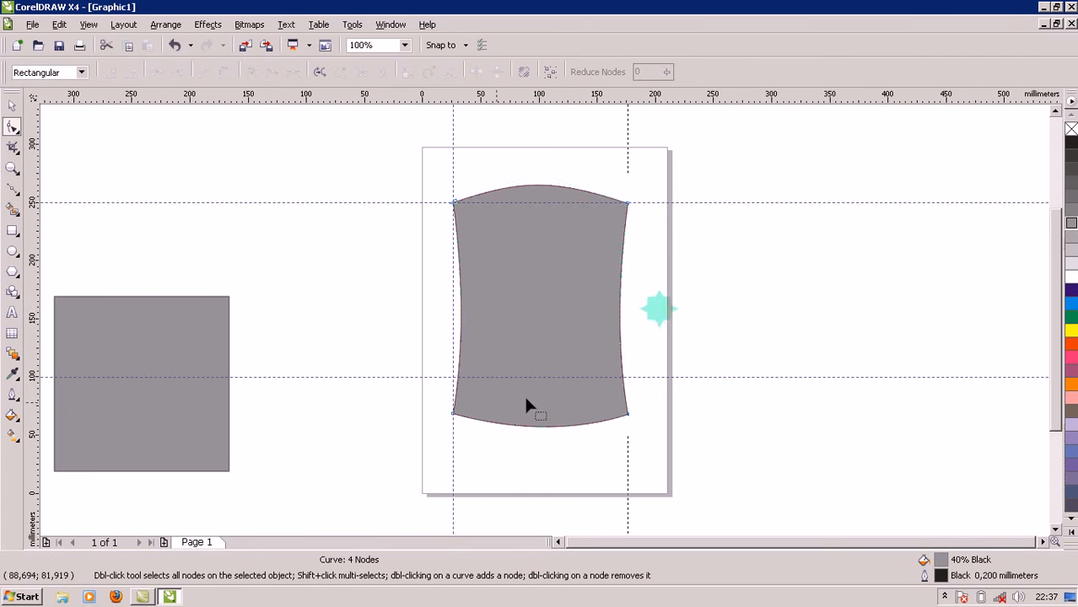
{"action": "scroll", "coordinate": [674, 367], "scroll_direction": "up", "scroll_amount": 1}
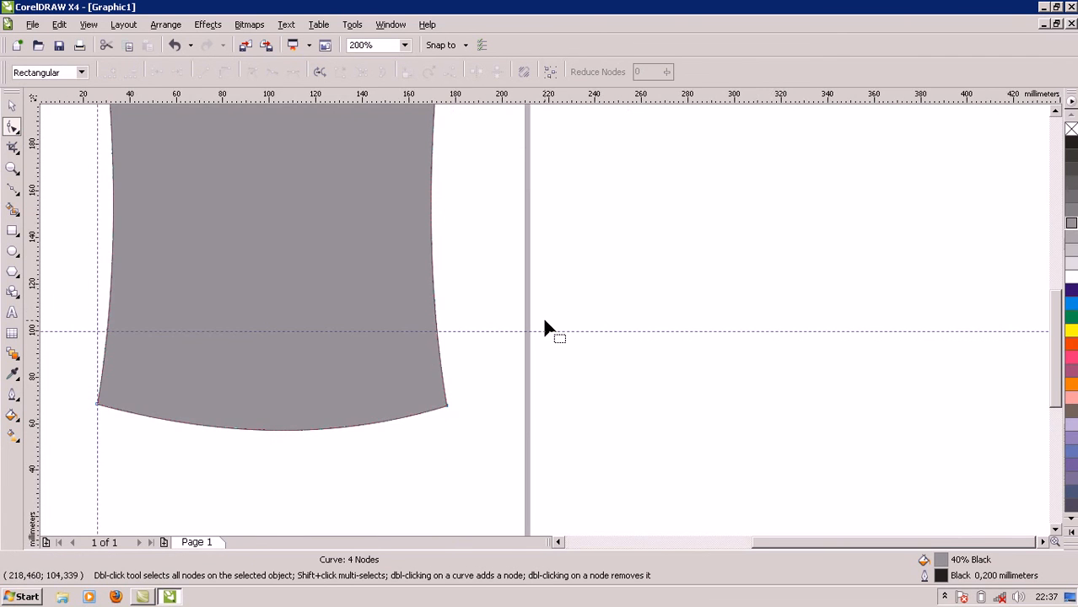
{"action": "scroll", "coordinate": [545, 322], "scroll_direction": "down", "scroll_amount": 1}
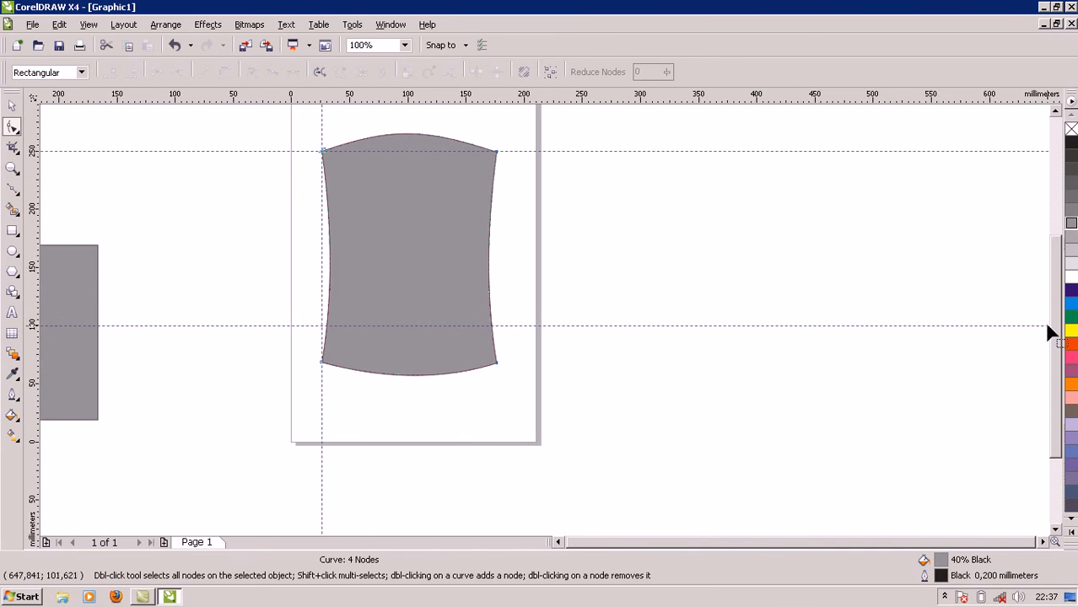
{"action": "left_click_drag", "start_coordinate": [1055, 336], "coordinate": [1045, 295]}
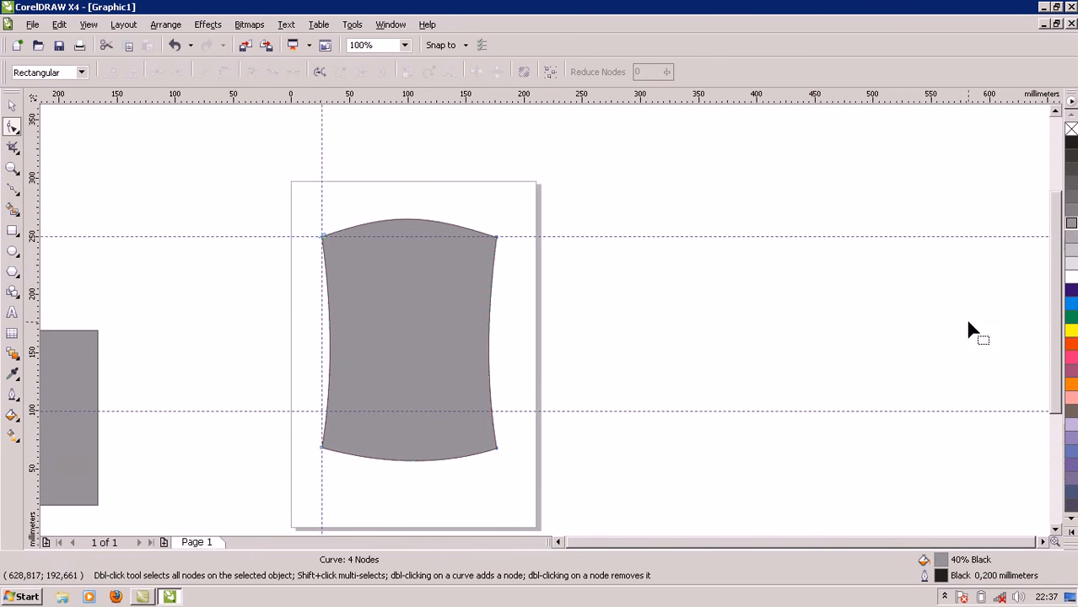
Step: Add a vertical guideline just outside the curved shape's right edge, at about 178 mm
{"action": "left_click_drag", "start_coordinate": [34, 278], "coordinate": [500, 296]}
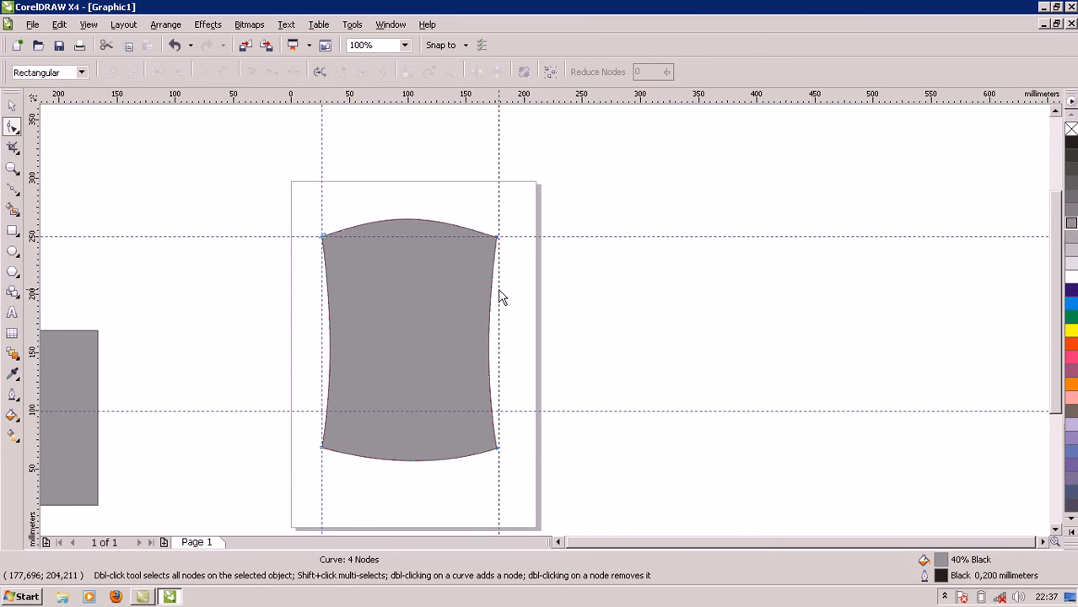
{"action": "left_click", "coordinate": [500, 296]}
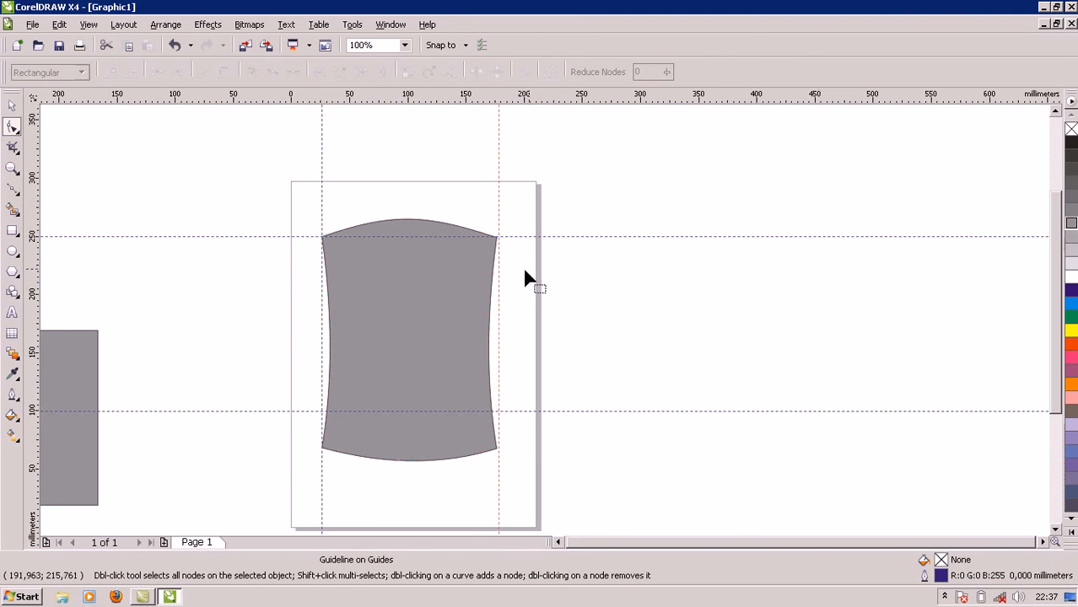
{"action": "left_click", "coordinate": [13, 107]}
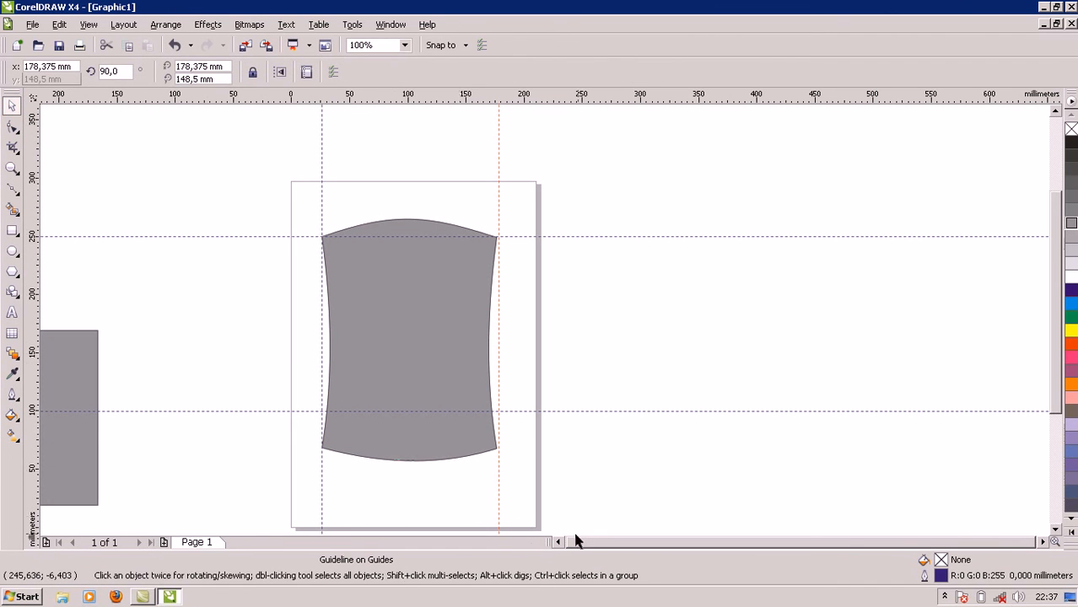
Step: Duplicate the grey square beside the page and place the copy up against the page's left edge
{"action": "left_click_drag", "start_coordinate": [575, 544], "coordinate": [558, 545]}
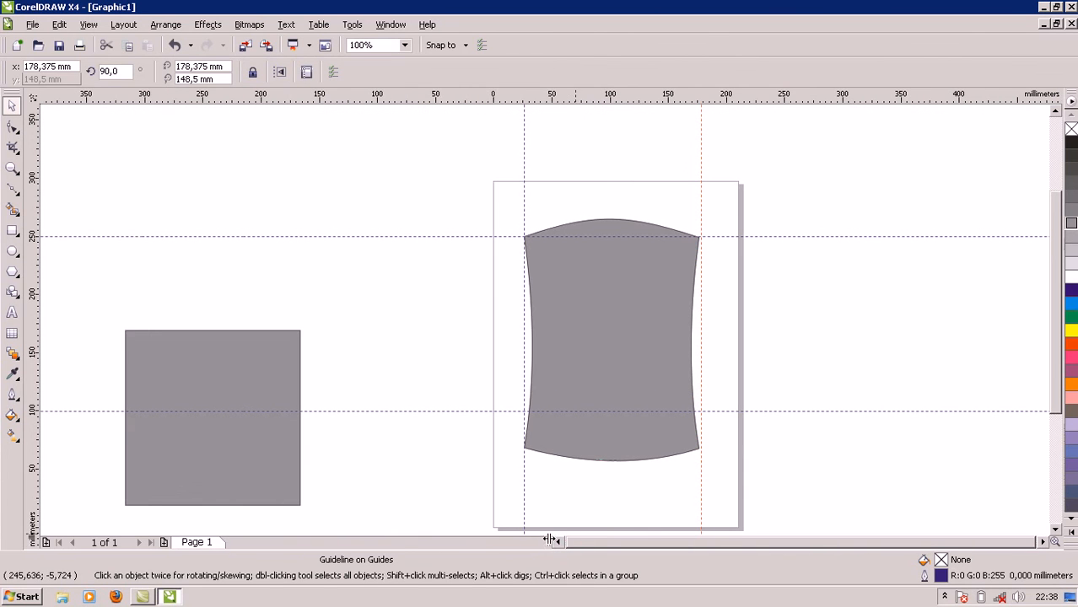
{"action": "left_click", "coordinate": [217, 392]}
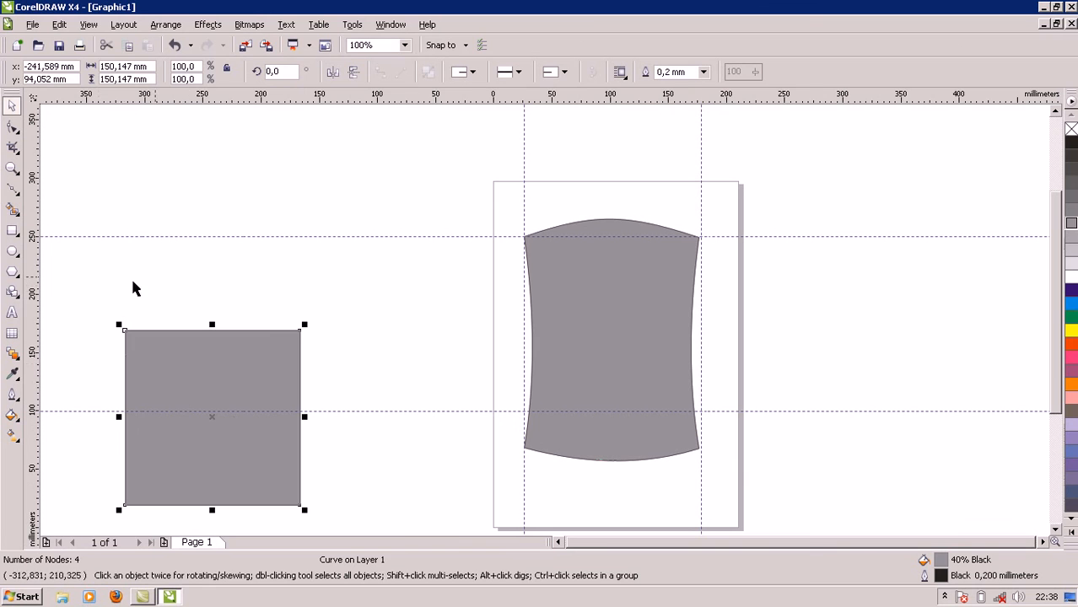
{"action": "left_click", "coordinate": [332, 306]}
{"action": "left_click_drag", "start_coordinate": [264, 386], "coordinate": [445, 253]}
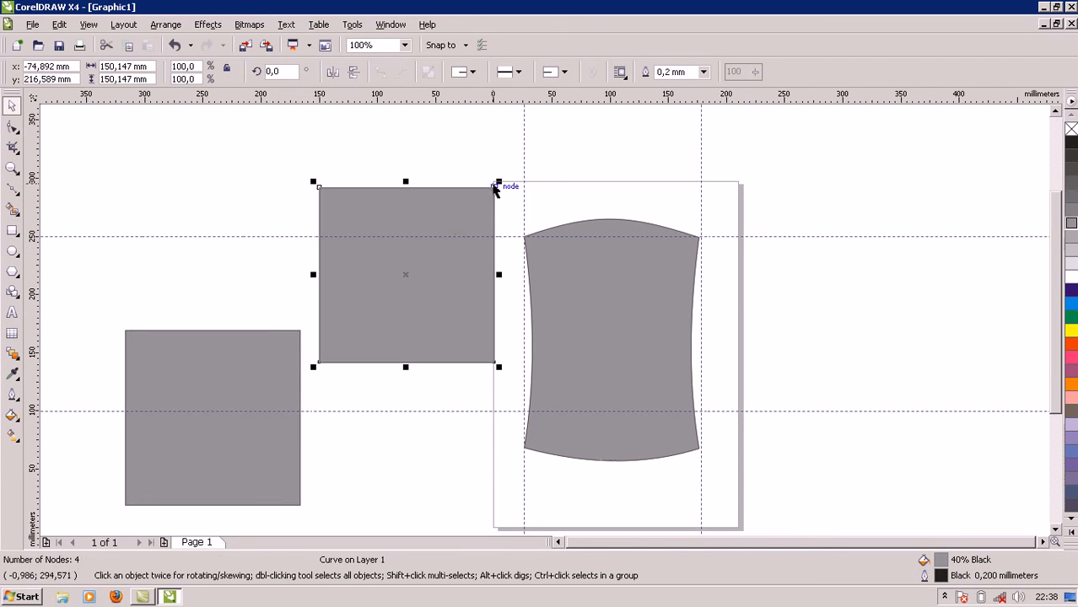
Step: Shrink the square's copy to a rectangle about 39 × 51 mm and shift it slightly toward the page
{"action": "left_click_drag", "start_coordinate": [494, 188], "coordinate": [404, 268]}
{"action": "left_click_drag", "start_coordinate": [361, 330], "coordinate": [441, 297]}
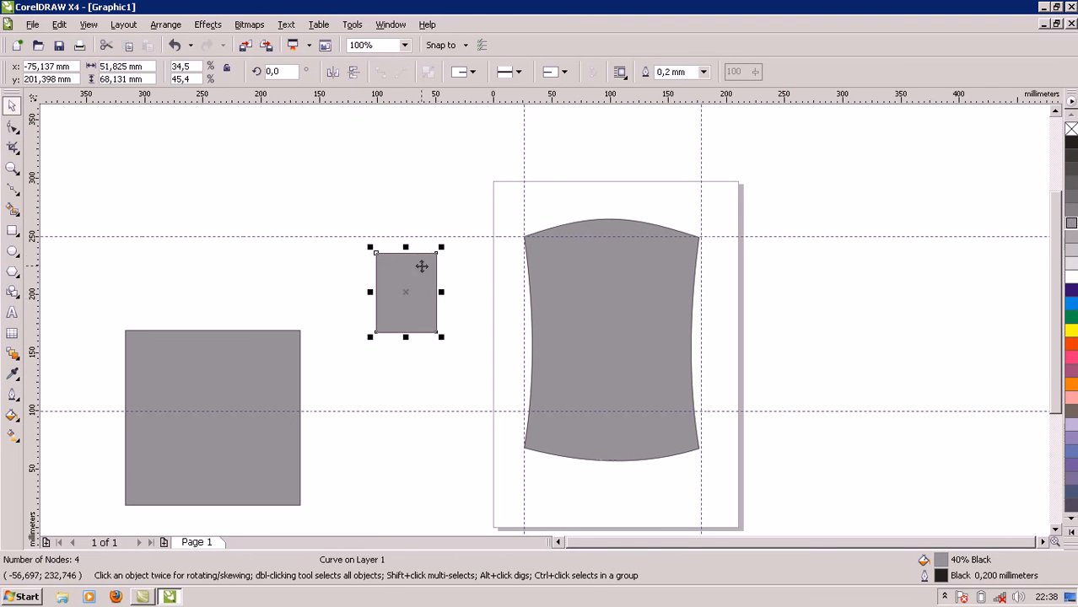
{"action": "left_click_drag", "start_coordinate": [441, 247], "coordinate": [431, 273]}
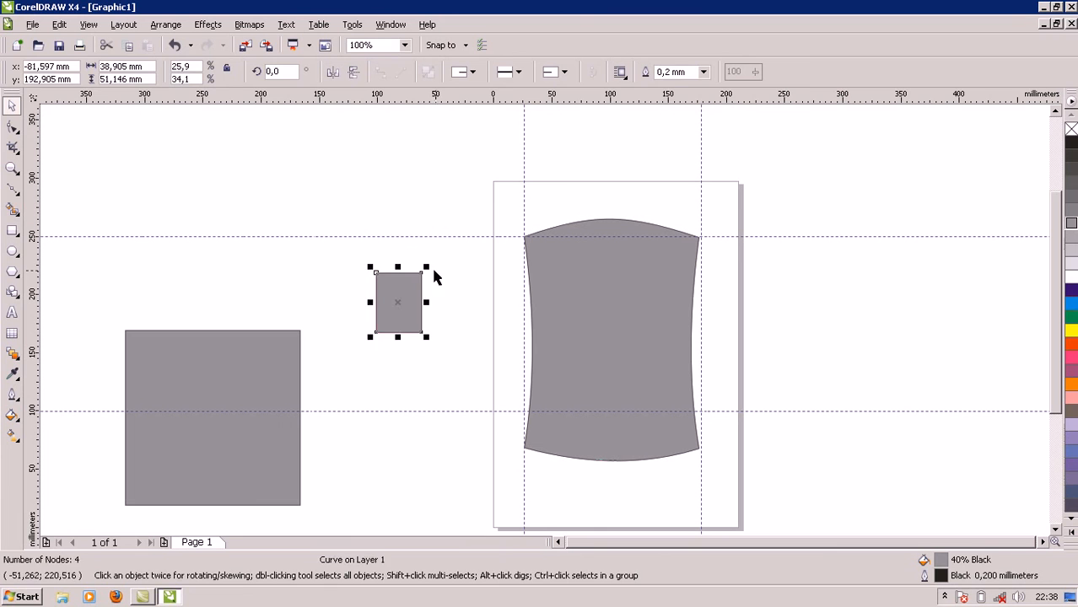
{"action": "left_click", "coordinate": [444, 289]}
{"action": "left_click", "coordinate": [409, 319]}
{"action": "left_click_drag", "start_coordinate": [388, 301], "coordinate": [424, 295]}
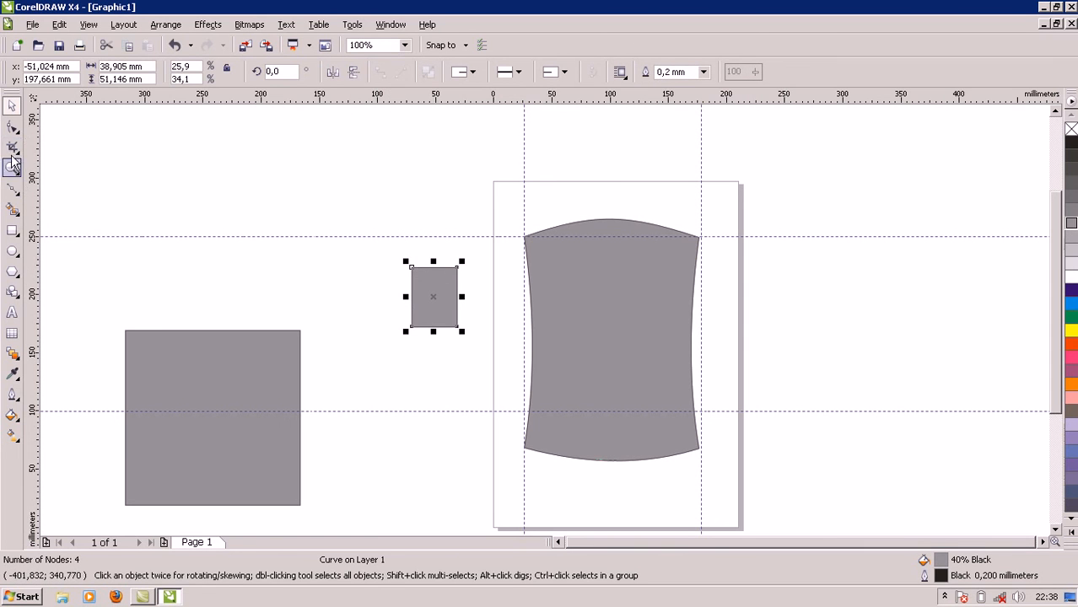
Step: Move the small rectangle's top-right node inward, then convert its bottom edge to a curve and bow it slightly outward
{"action": "left_click", "coordinate": [11, 126]}
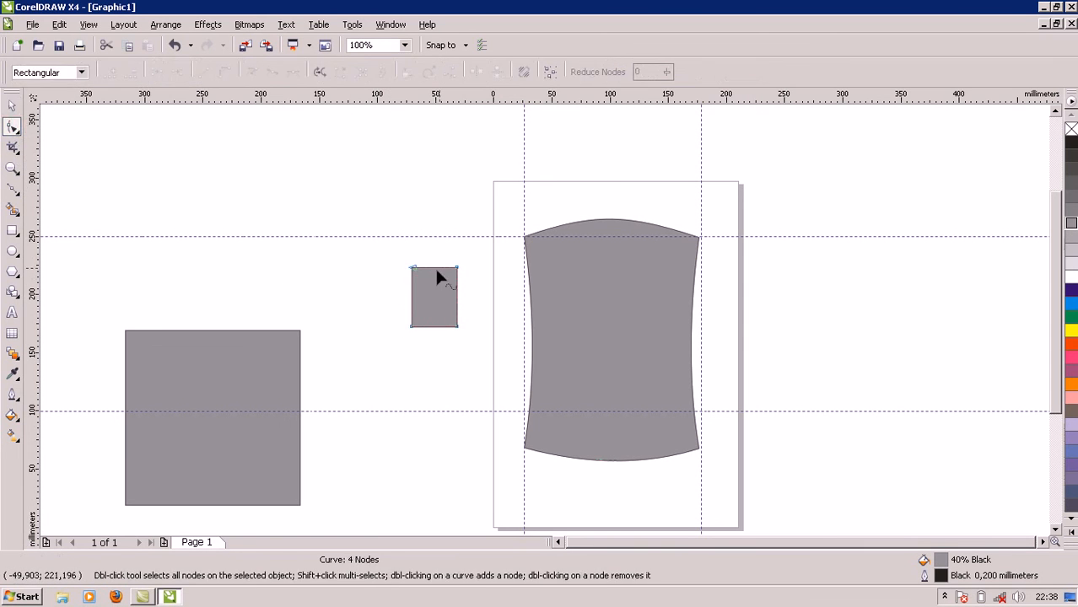
{"action": "left_click_drag", "start_coordinate": [455, 271], "coordinate": [449, 272]}
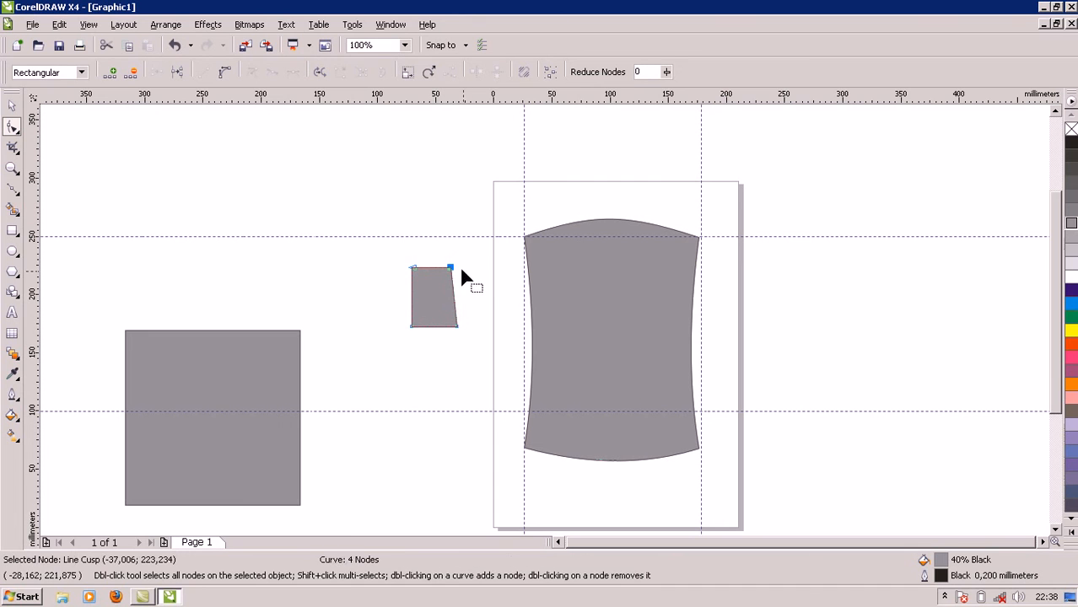
{"action": "scroll", "coordinate": [544, 322], "scroll_direction": "up", "scroll_amount": 1}
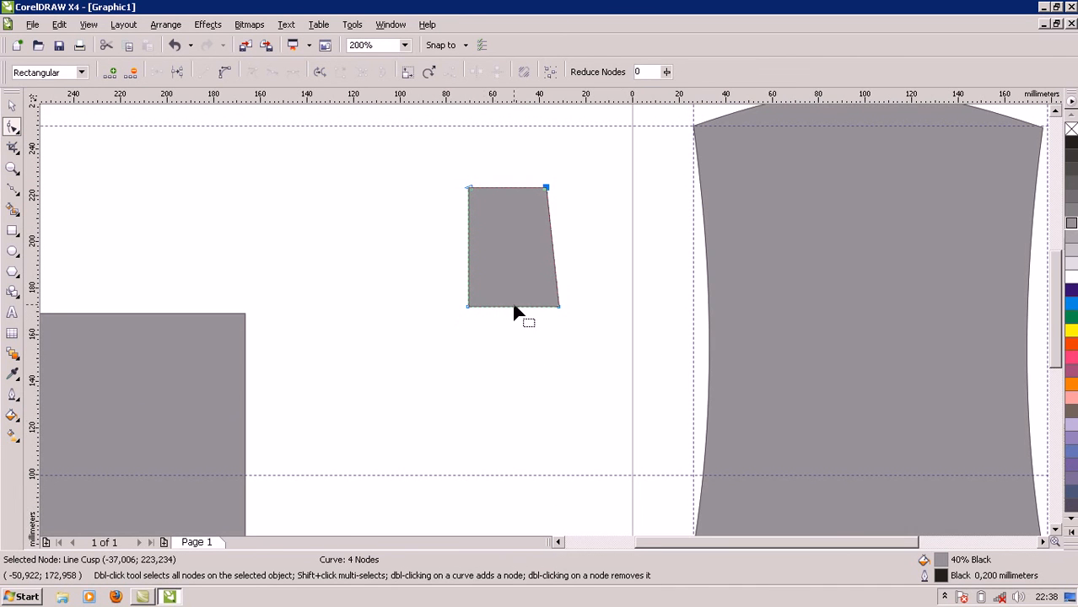
{"action": "left_click", "coordinate": [513, 307]}
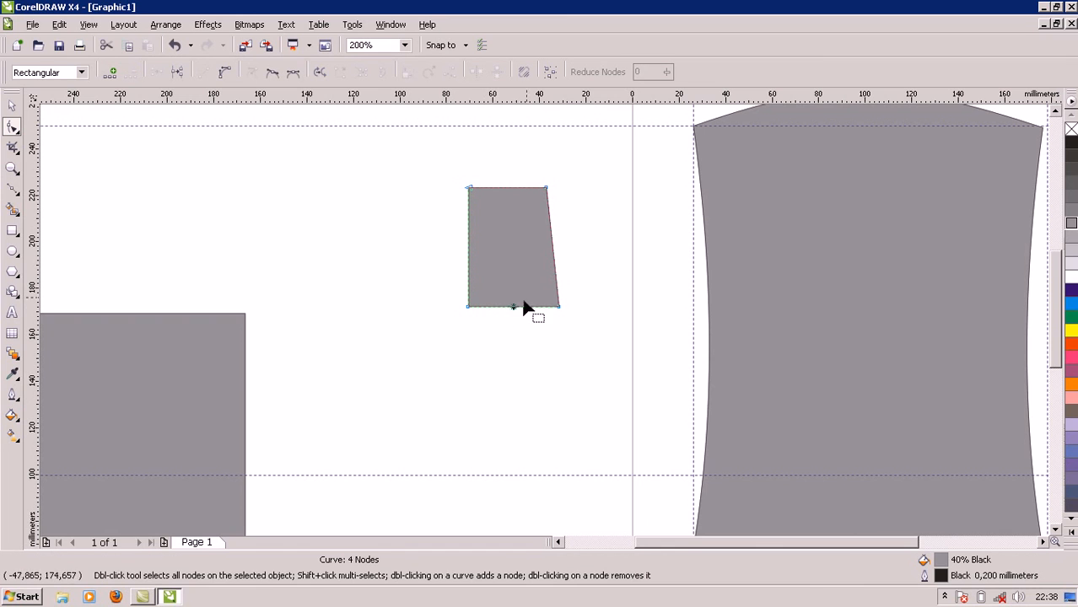
{"action": "left_click", "coordinate": [225, 71]}
{"action": "left_click_drag", "start_coordinate": [517, 309], "coordinate": [516, 315]}
{"action": "left_click", "coordinate": [602, 345]}
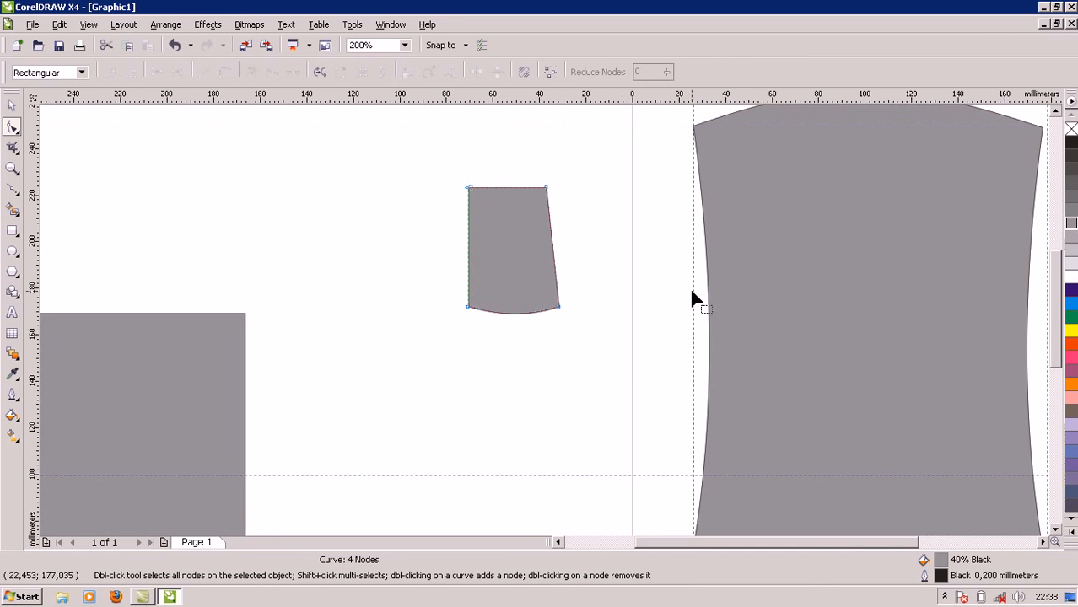
Step: Move the small sleeve piece onto the body so its top-left corner meets the body's upper-left corner at the guidelines
{"action": "left_click", "coordinate": [11, 105]}
{"action": "left_click_drag", "start_coordinate": [898, 545], "coordinate": [922, 553]}
{"action": "left_click_drag", "start_coordinate": [447, 233], "coordinate": [661, 176]}
{"action": "left_click_drag", "start_coordinate": [1054, 361], "coordinate": [1052, 334]}
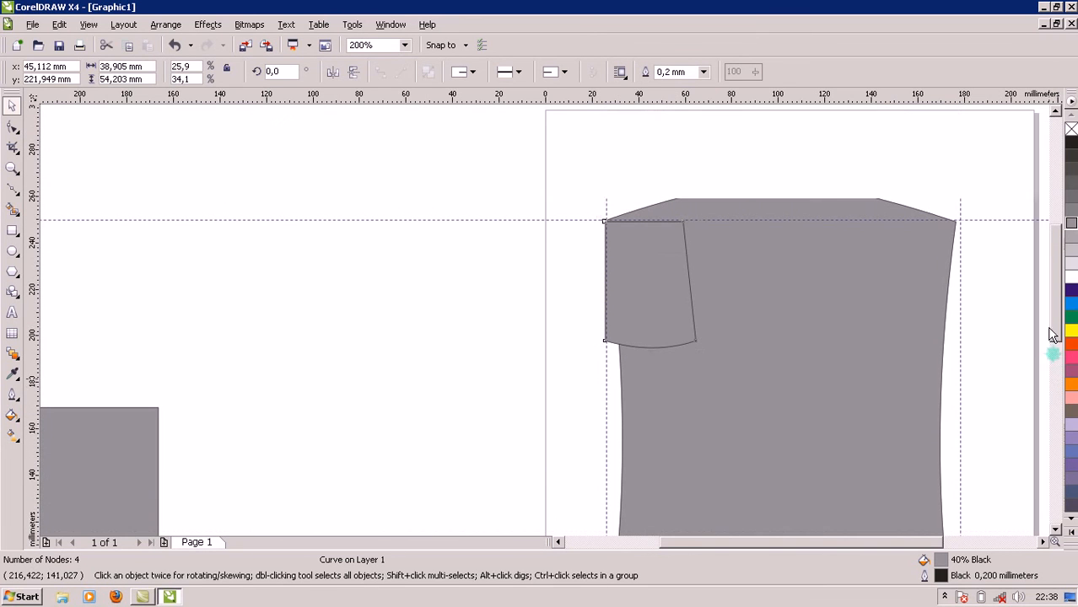
Step: Rotate the sleeve piece clockwise about its shoulder corner to an angle of 309.5°, so it points outward from the body
{"action": "left_click", "coordinate": [664, 312]}
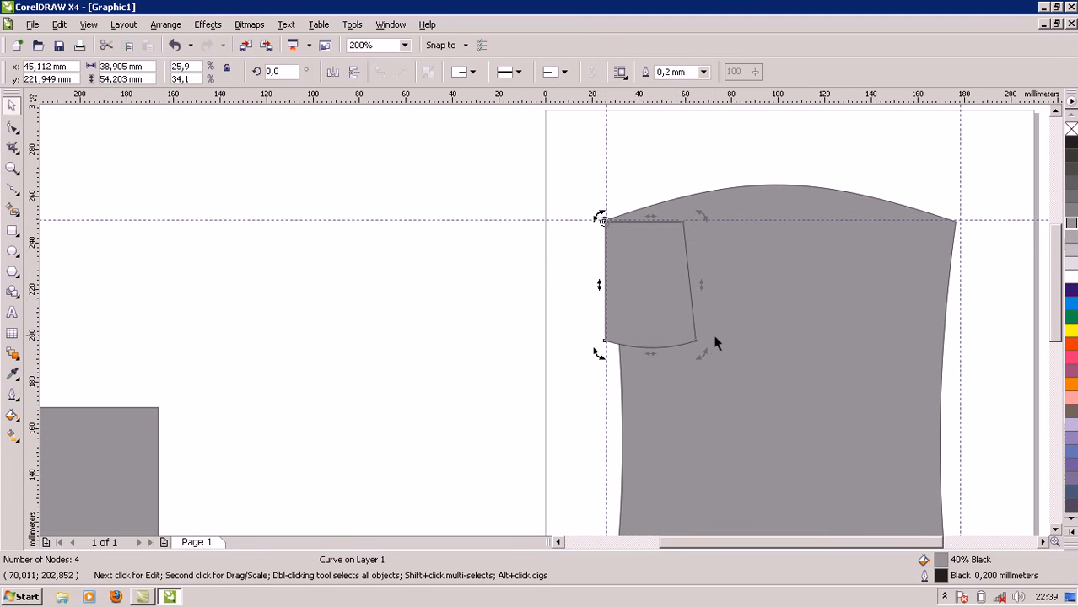
{"action": "left_click_drag", "start_coordinate": [700, 353], "coordinate": [570, 364]}
{"action": "left_click", "coordinate": [454, 401]}
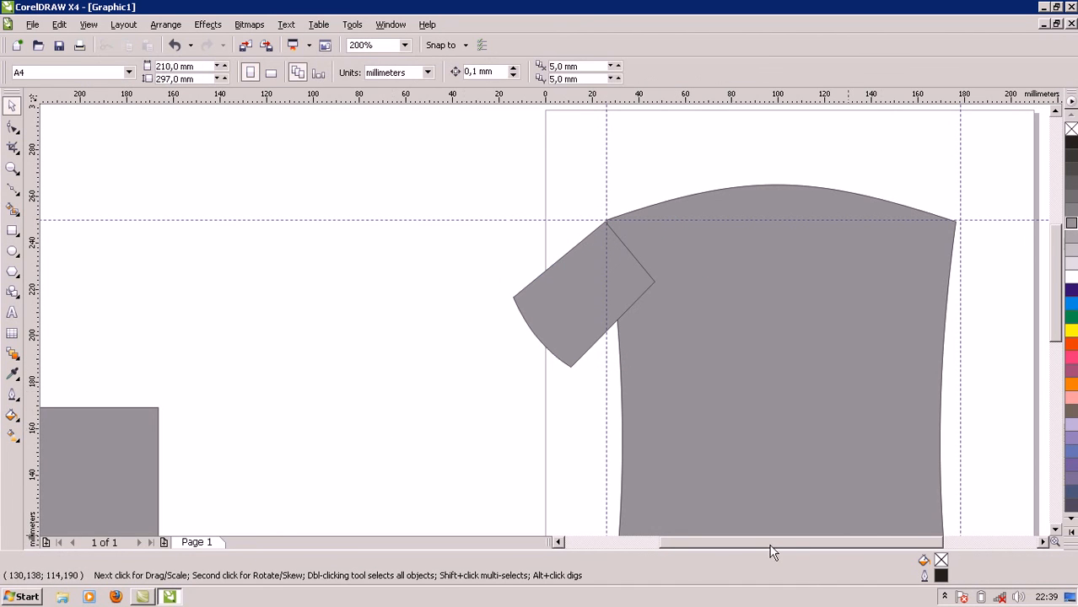
Step: Duplicate the left sleeve, mirror the copy horizontally and attach it to the body's upper-right corner
{"action": "left_click_drag", "start_coordinate": [744, 543], "coordinate": [800, 546]}
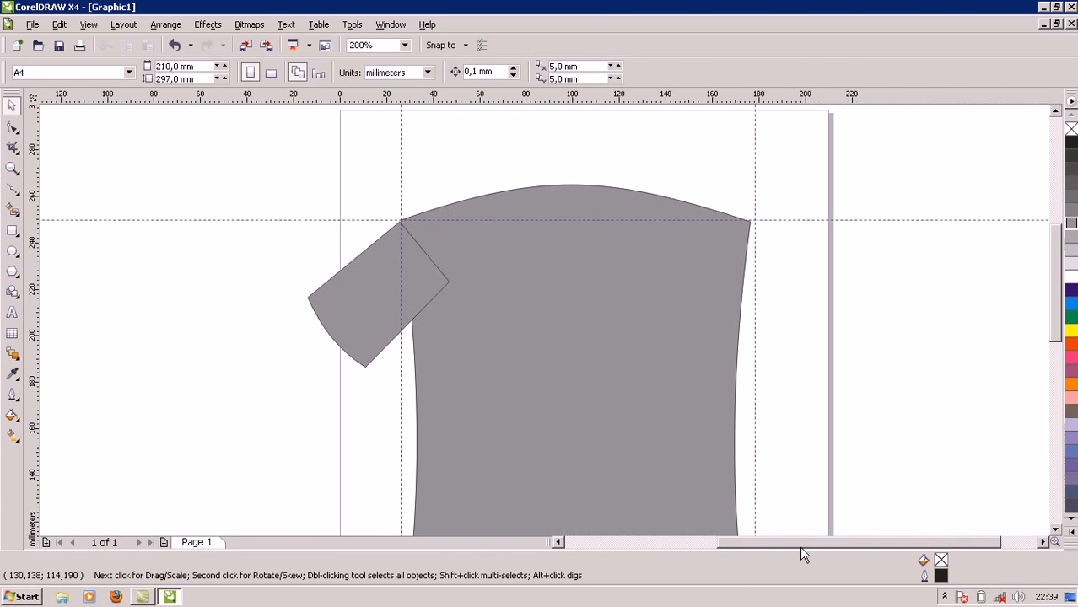
{"action": "left_click", "coordinate": [368, 326]}
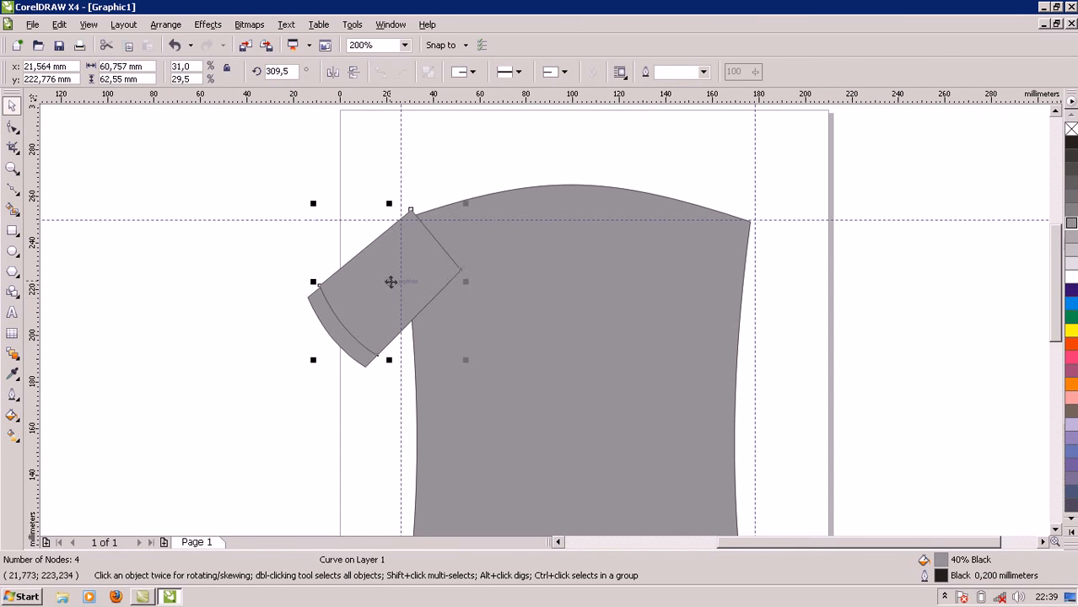
{"action": "left_click_drag", "start_coordinate": [385, 265], "coordinate": [670, 286]}
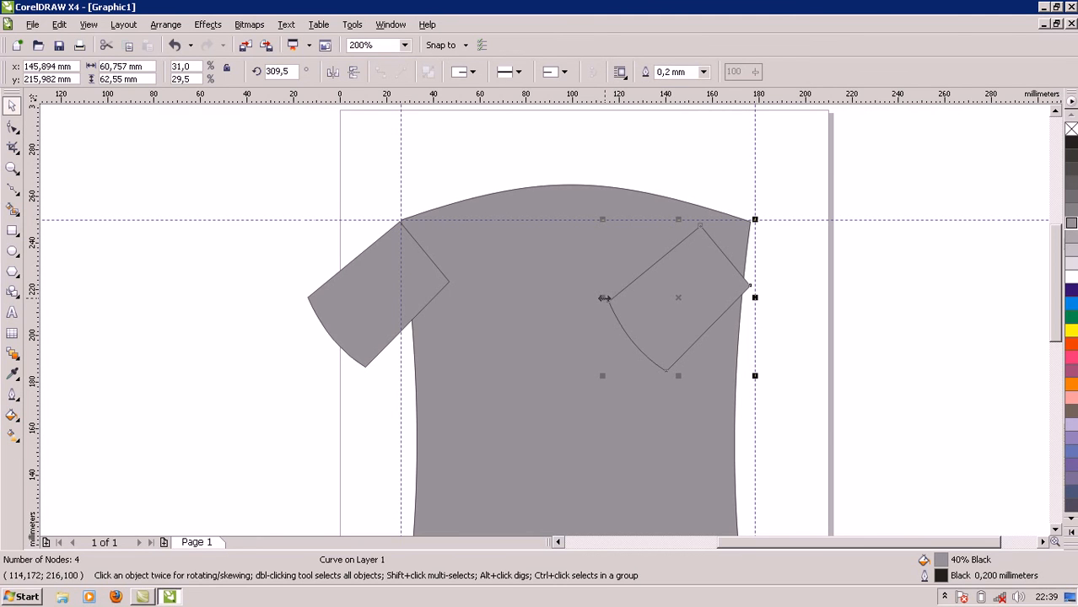
{"action": "left_click_drag", "start_coordinate": [604, 297], "coordinate": [815, 307]}
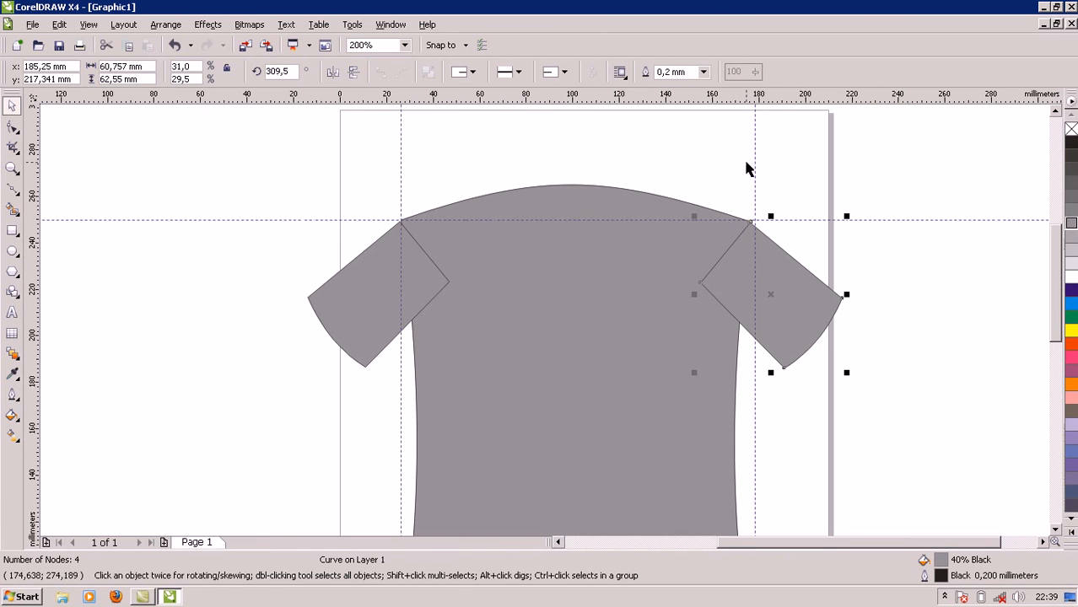
Step: Move the right vertical guideline to about 176 mm, in line with the right shoulder corner
{"action": "left_click_drag", "start_coordinate": [753, 166], "coordinate": [748, 167]}
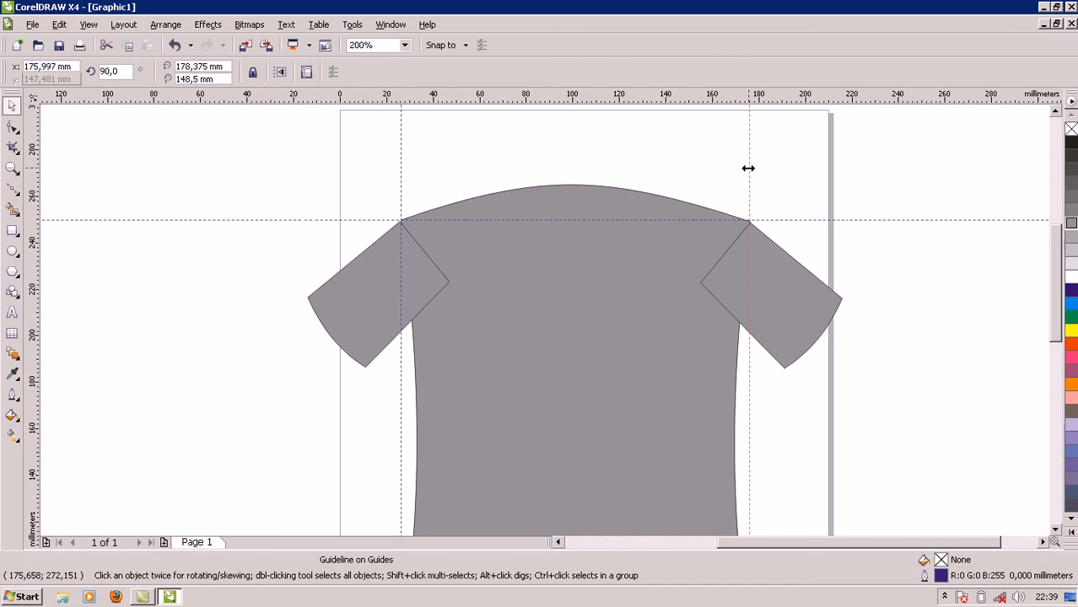
{"action": "left_click", "coordinate": [732, 179]}
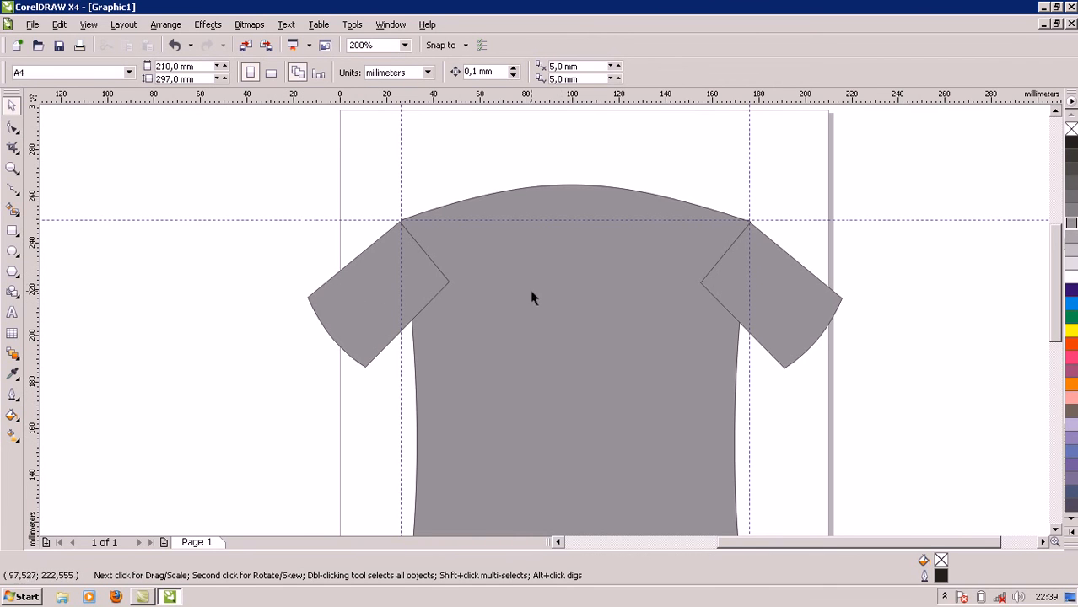
Step: Weld the body and both sleeves into a single T-shirt shape
{"action": "left_click", "coordinate": [365, 314]}
{"action": "left_click", "coordinate": [527, 279], "text": "shift"}
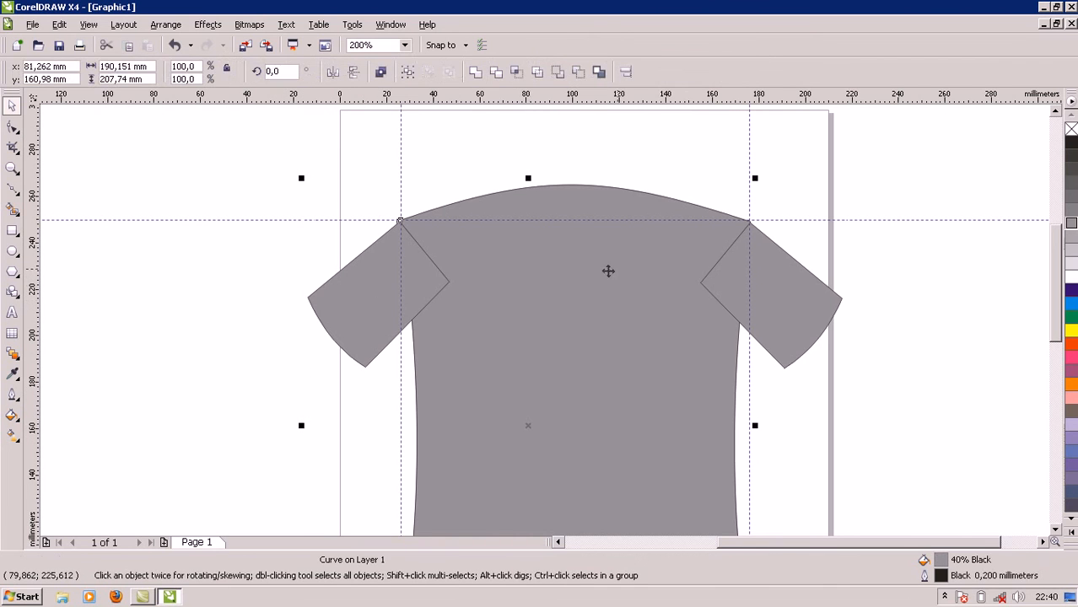
{"action": "left_click", "coordinate": [763, 295], "text": "shift"}
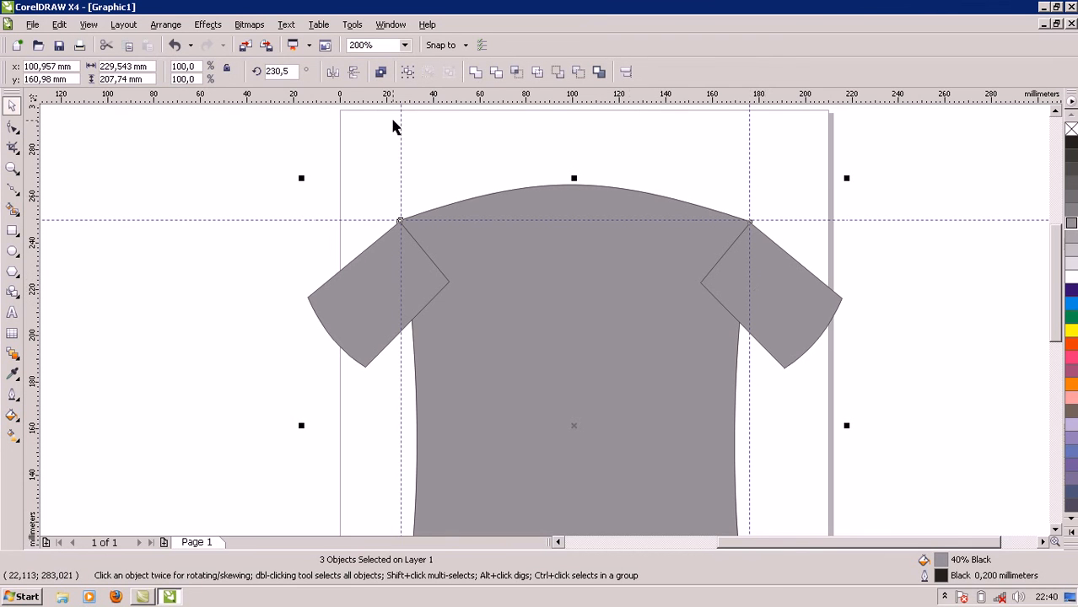
{"action": "left_click", "coordinate": [475, 76]}
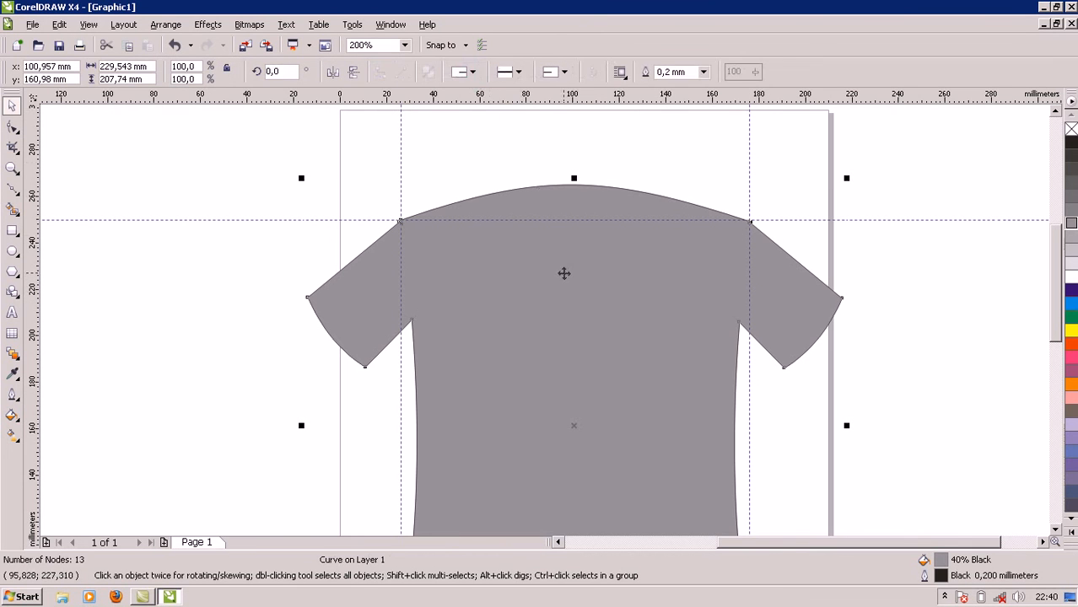
{"action": "left_click", "coordinate": [563, 273]}
{"action": "scroll", "coordinate": [542, 320], "scroll_direction": "down", "scroll_amount": 1}
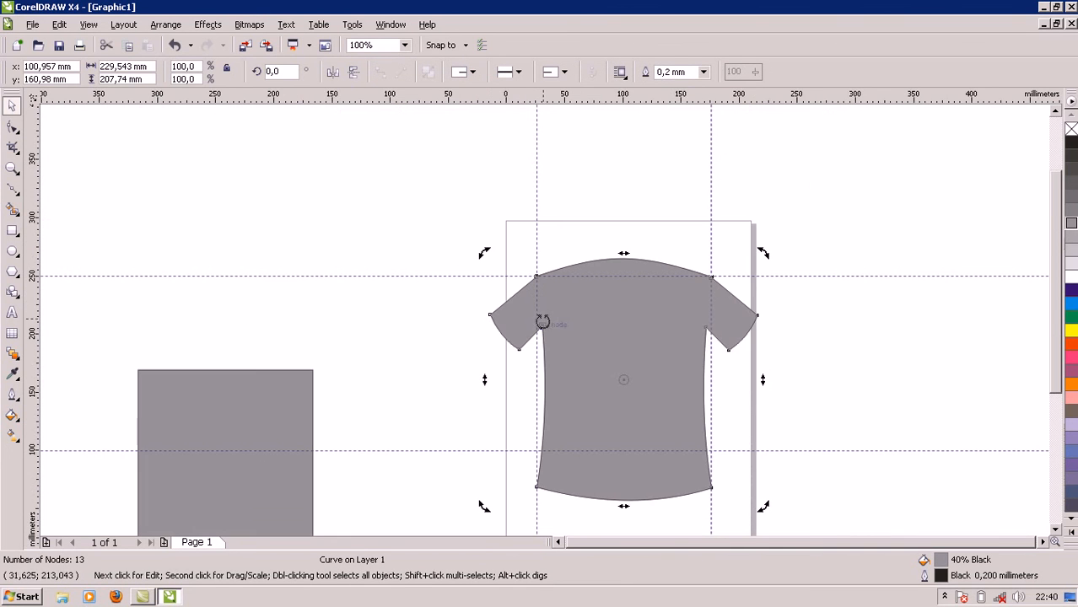
Step: Draw an ellipse about 55 × 21 mm to the left of the page and fill it with 90% Black
{"action": "scroll", "coordinate": [544, 320], "scroll_direction": "up", "scroll_amount": 1}
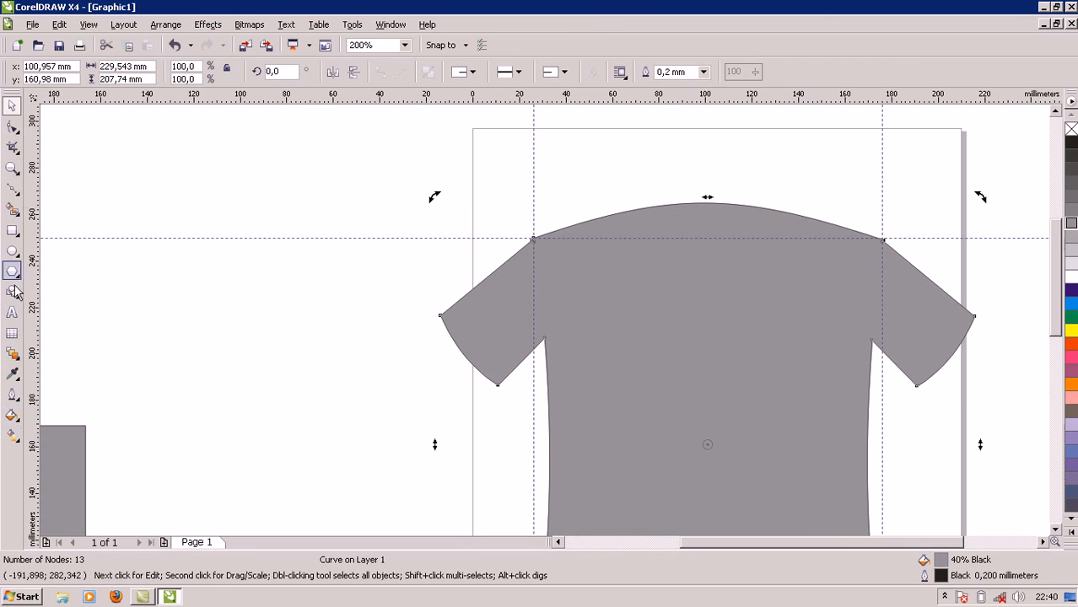
{"action": "left_click", "coordinate": [12, 250]}
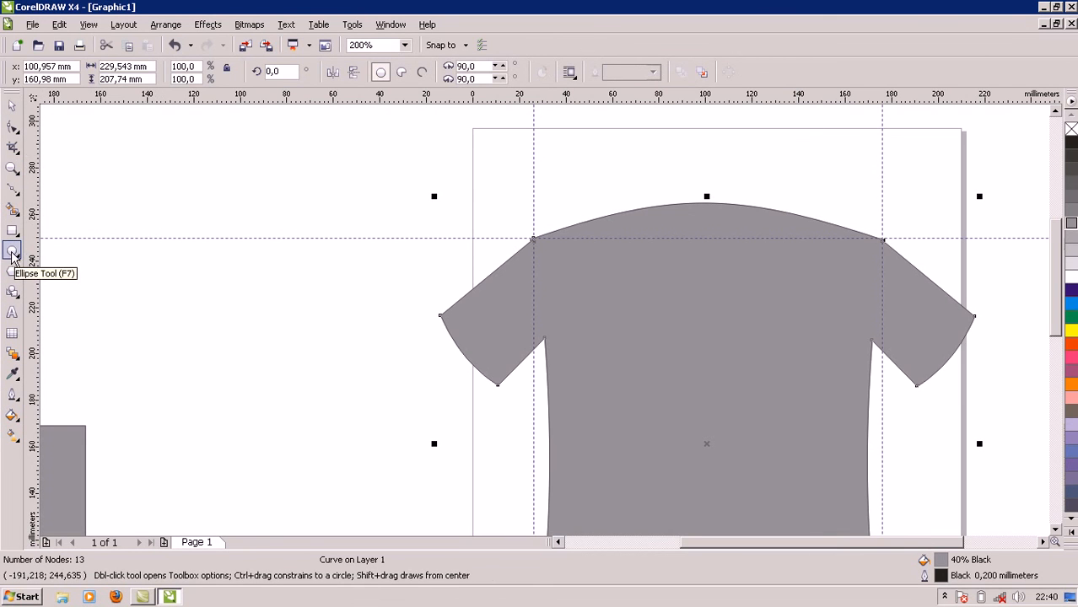
{"action": "left_click_drag", "start_coordinate": [143, 159], "coordinate": [271, 209]}
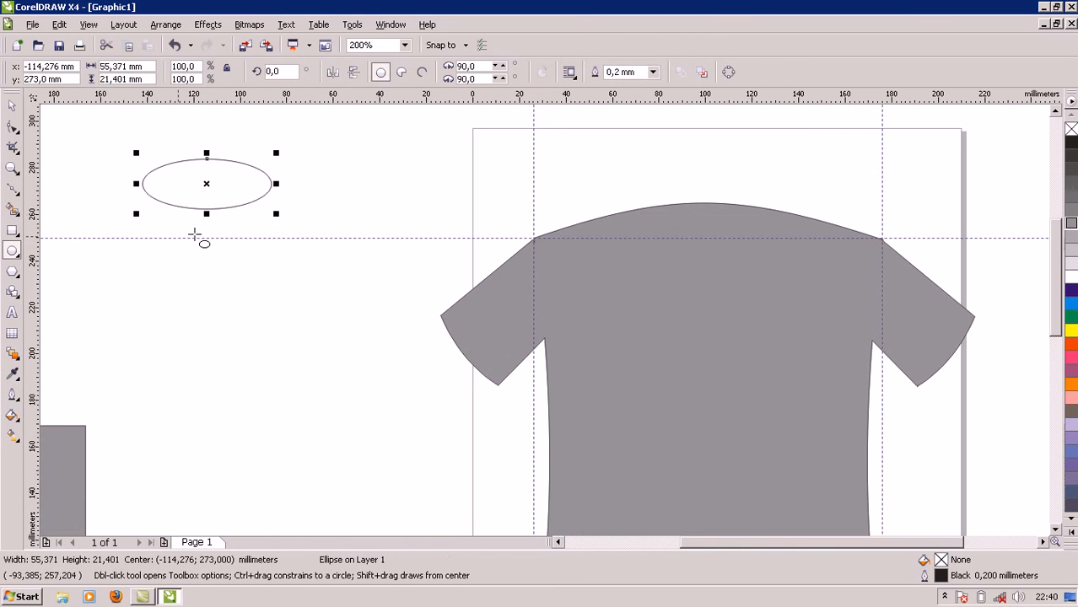
{"action": "left_click", "coordinate": [1071, 157]}
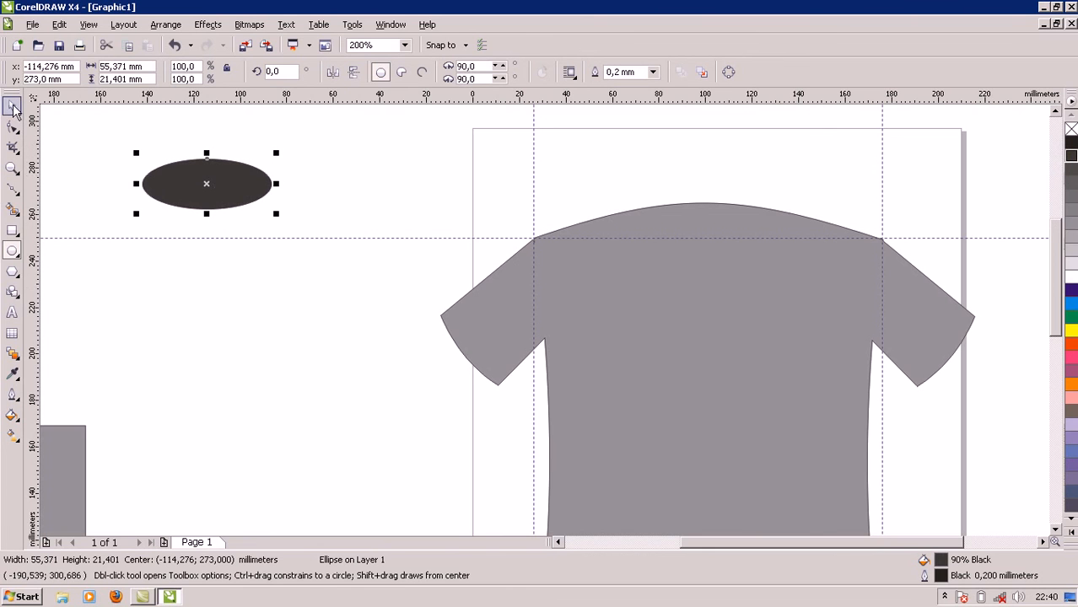
{"action": "left_click", "coordinate": [12, 105]}
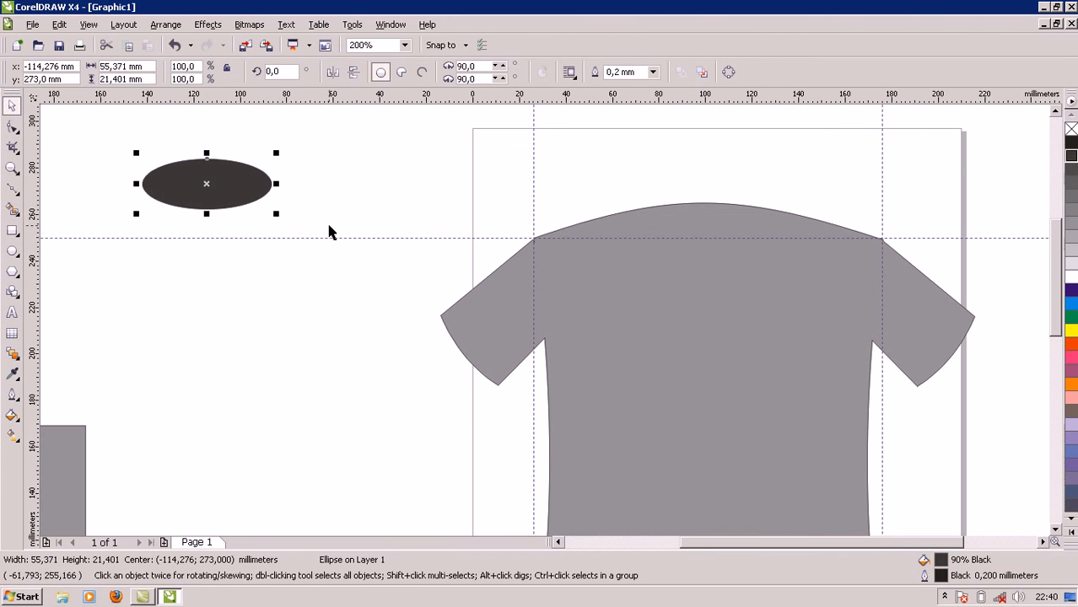
Step: Duplicate the dark ellipse, scale the copy down to about 41 × 16 mm and fill it with 50% Black
{"action": "key", "text": "ctrl+d"}
{"action": "left_click_drag", "start_coordinate": [287, 141], "coordinate": [279, 159]}
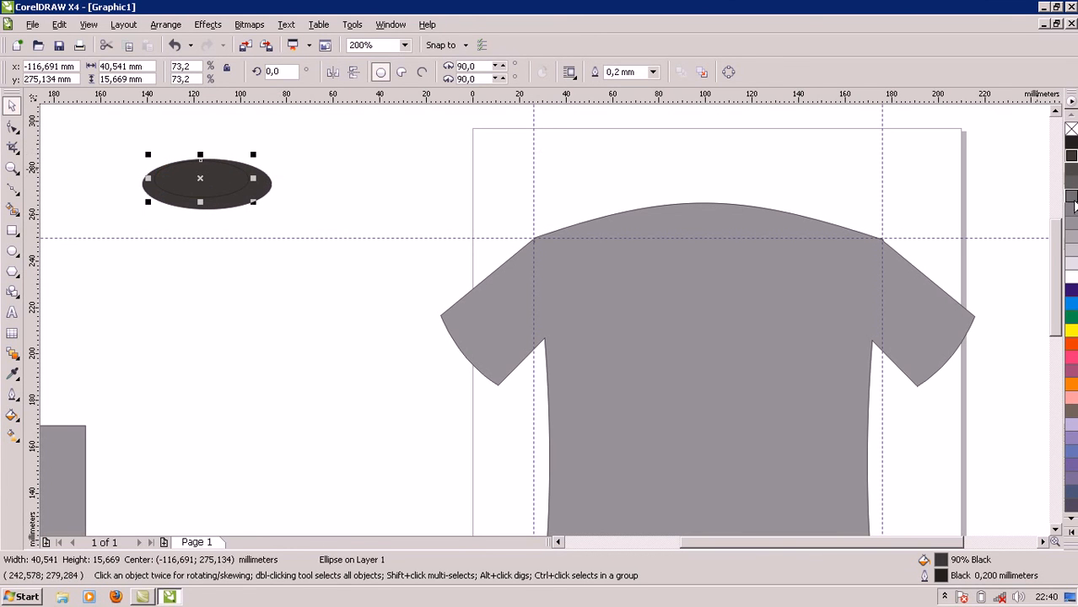
{"action": "left_click", "coordinate": [1071, 209]}
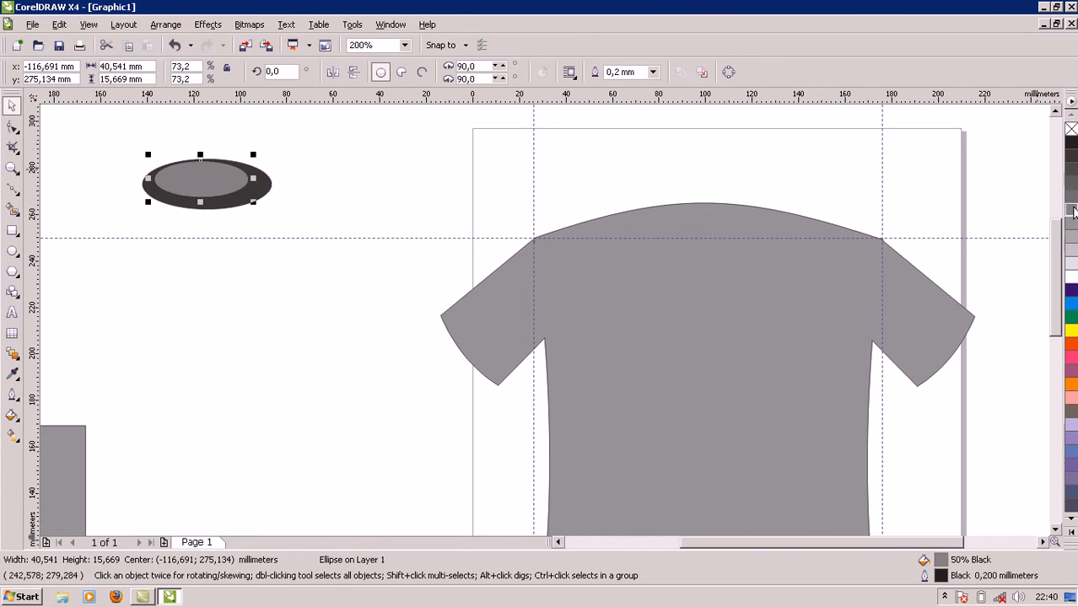
Step: Align the small grey ellipse with the dark ellipse by their tops and horizontal centers
{"action": "left_click", "coordinate": [262, 190], "text": "shift"}
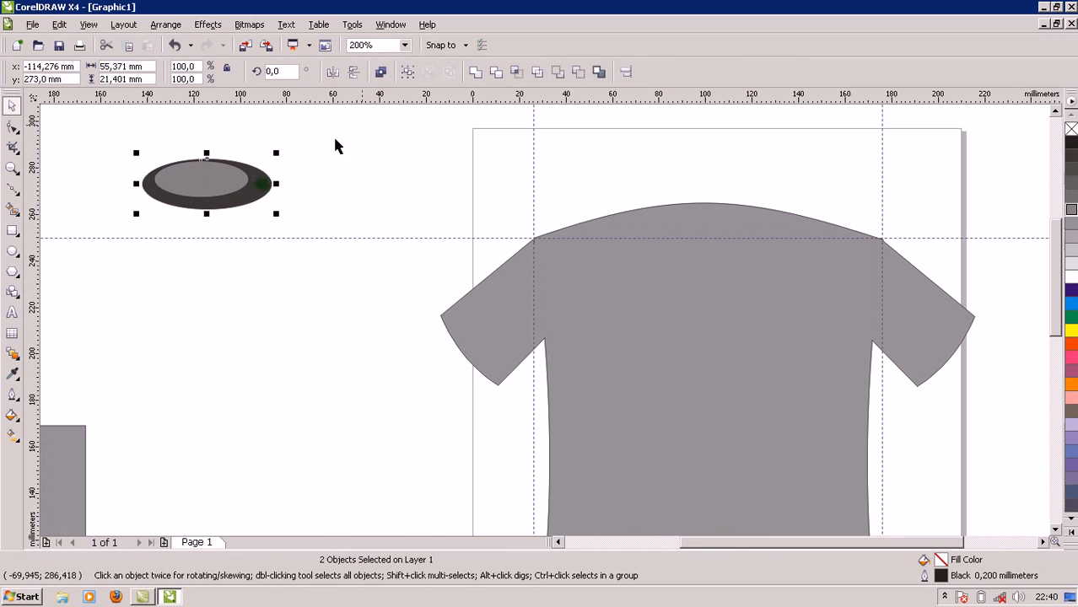
{"action": "left_click", "coordinate": [625, 73]}
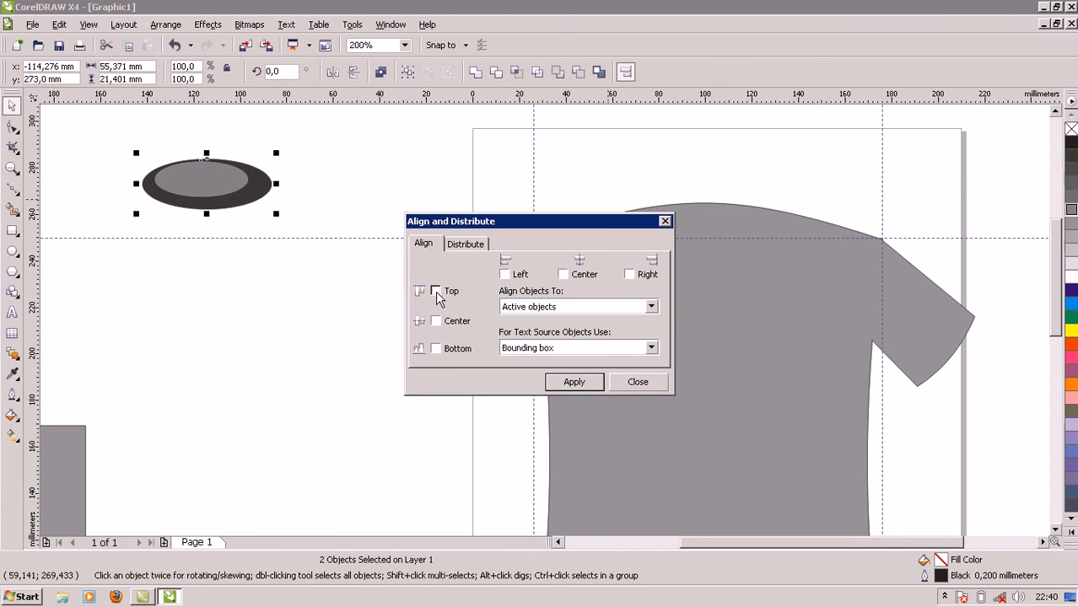
{"action": "left_click", "coordinate": [564, 275]}
{"action": "left_click", "coordinate": [574, 382]}
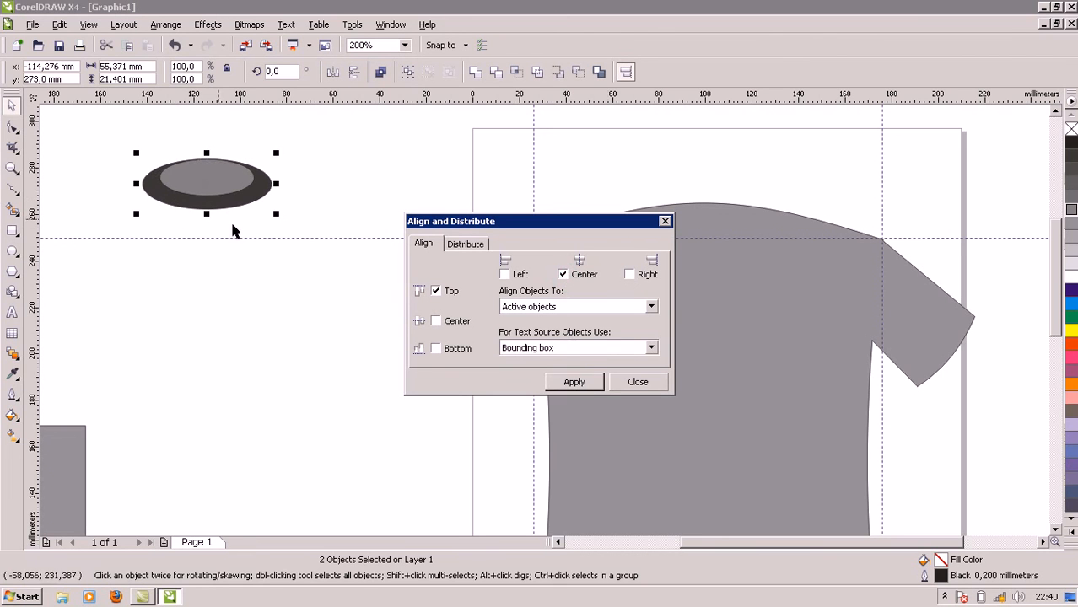
{"action": "left_click", "coordinate": [638, 381]}
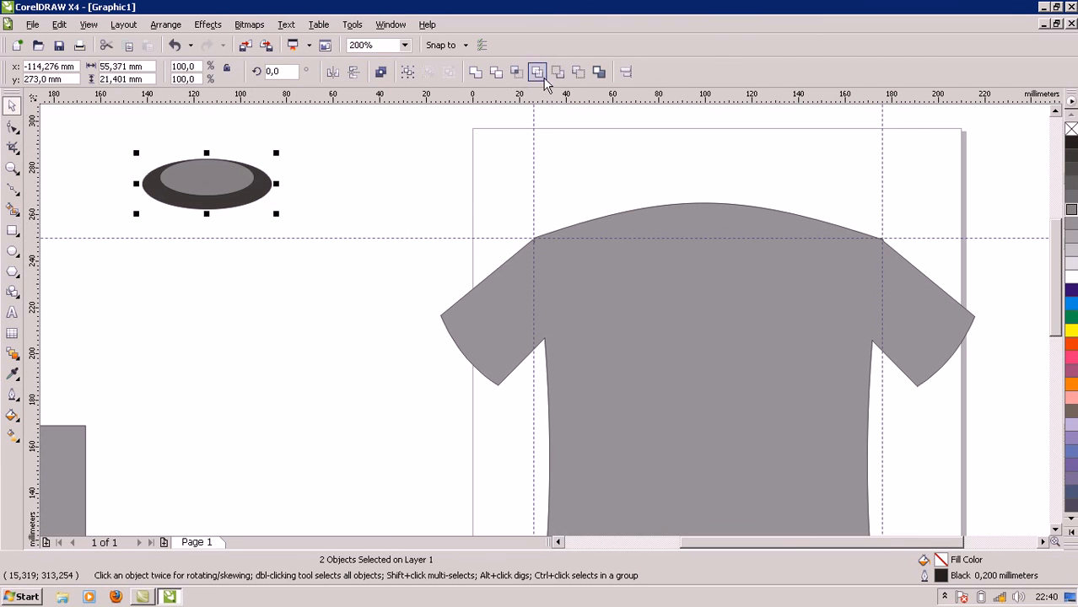
Step: Subtract the small ellipse from the dark ellipse with Back Minus Front to form a collar ring
{"action": "left_click", "coordinate": [578, 74]}
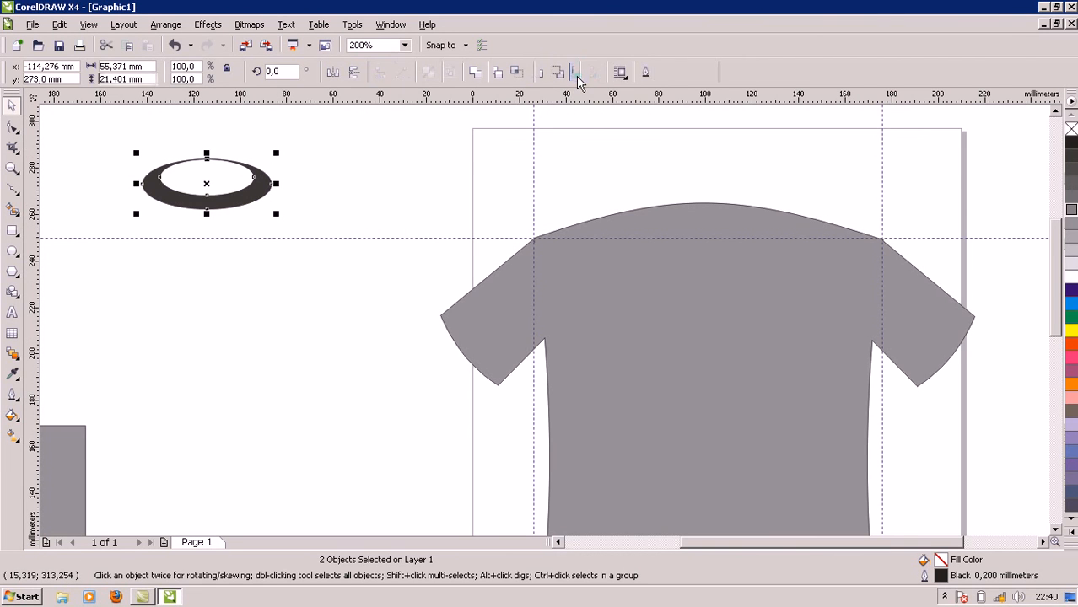
{"action": "left_click", "coordinate": [337, 245]}
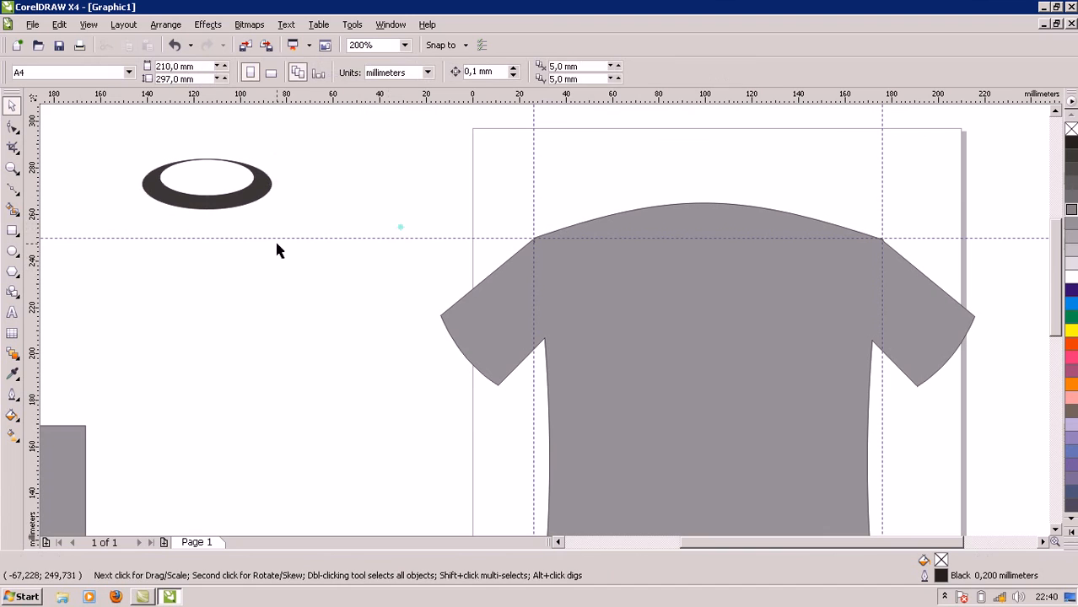
{"action": "left_click", "coordinate": [187, 207]}
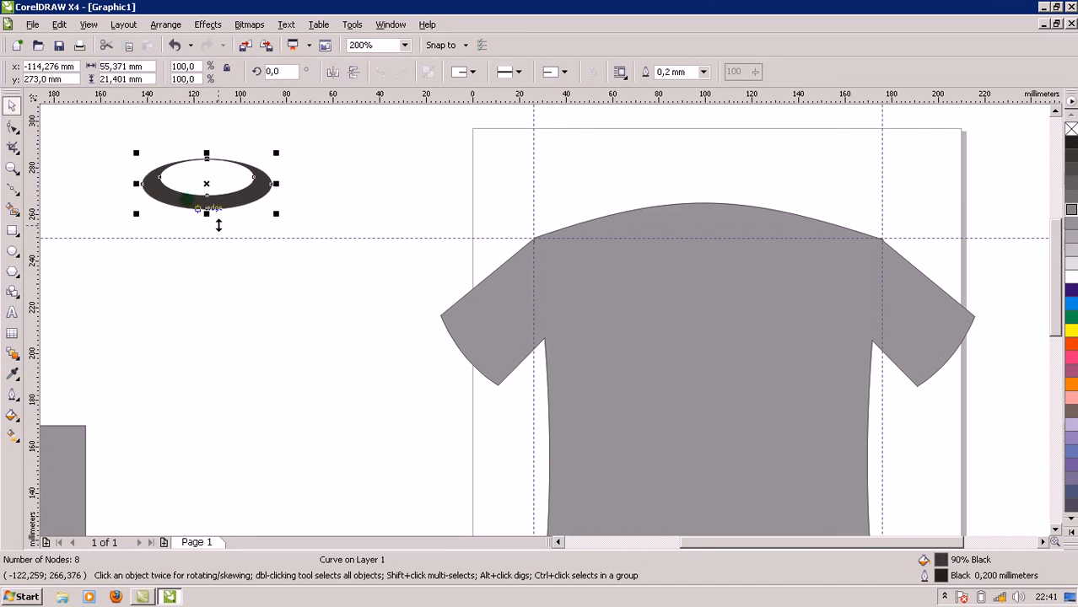
{"action": "left_click", "coordinate": [945, 597]}
{"action": "left_click", "coordinate": [944, 597]}
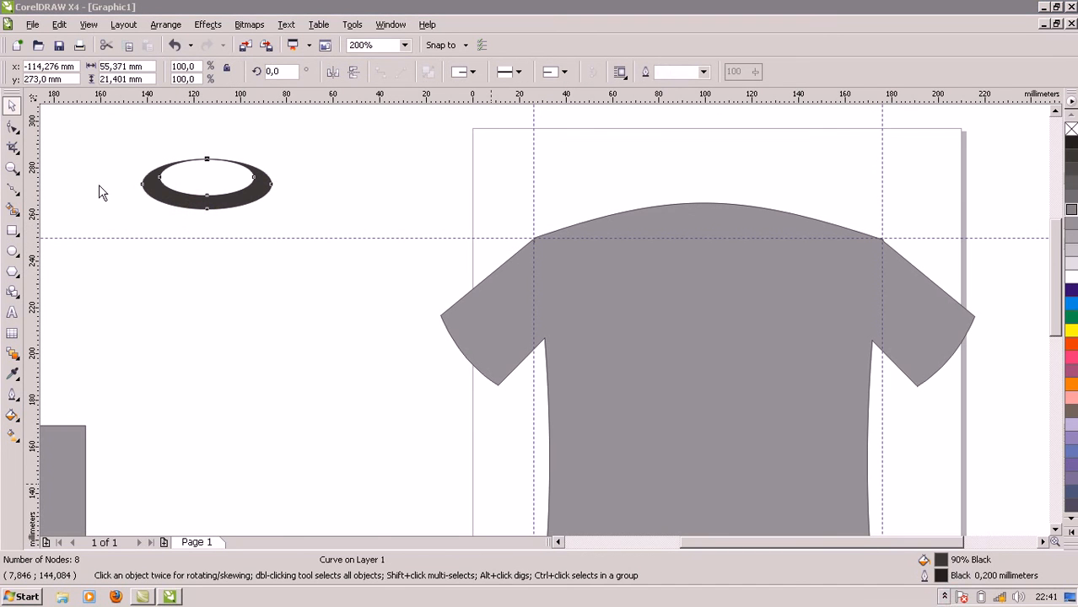
{"action": "left_click", "coordinate": [180, 202]}
{"action": "left_click", "coordinate": [173, 190]}
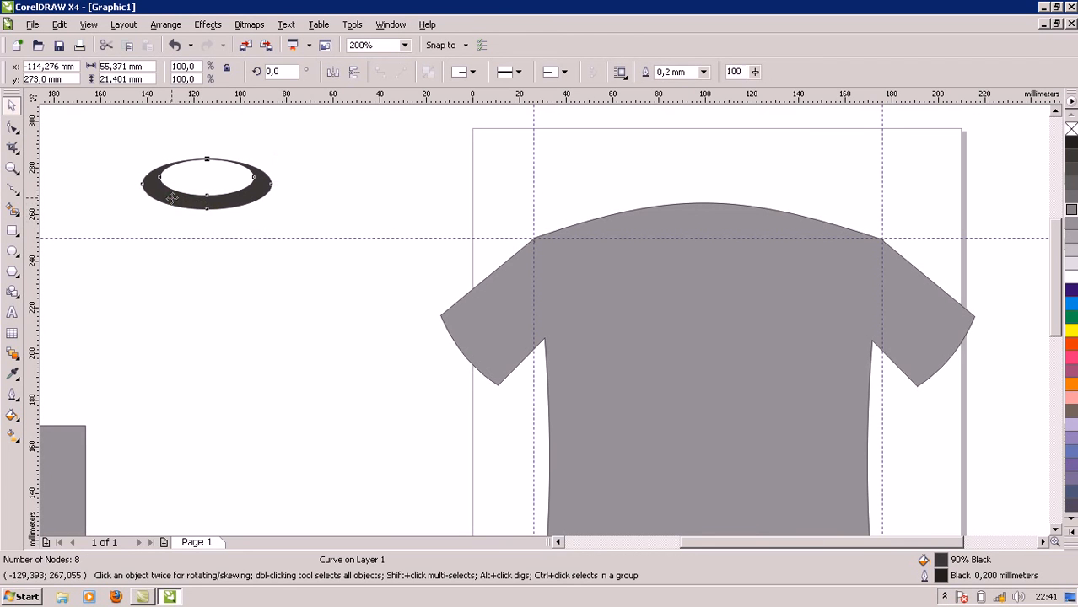
{"action": "left_click", "coordinate": [173, 189]}
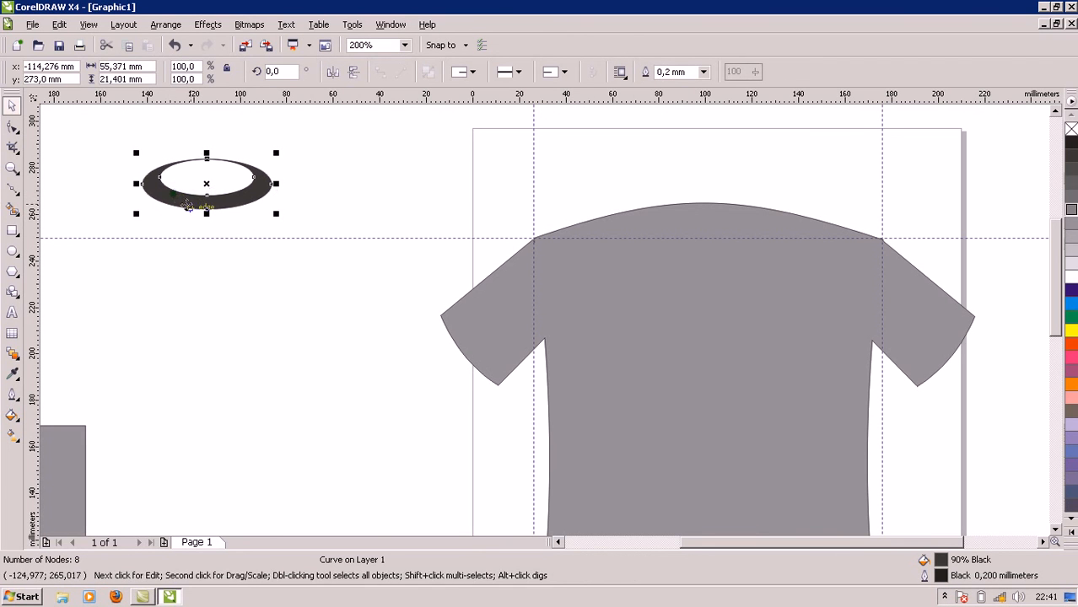
{"action": "left_click", "coordinate": [336, 202]}
Step: Place the dark ring on the T-shirt's neckline, aligning both objects by their tops and horizontal centers
{"action": "left_click", "coordinate": [239, 192]}
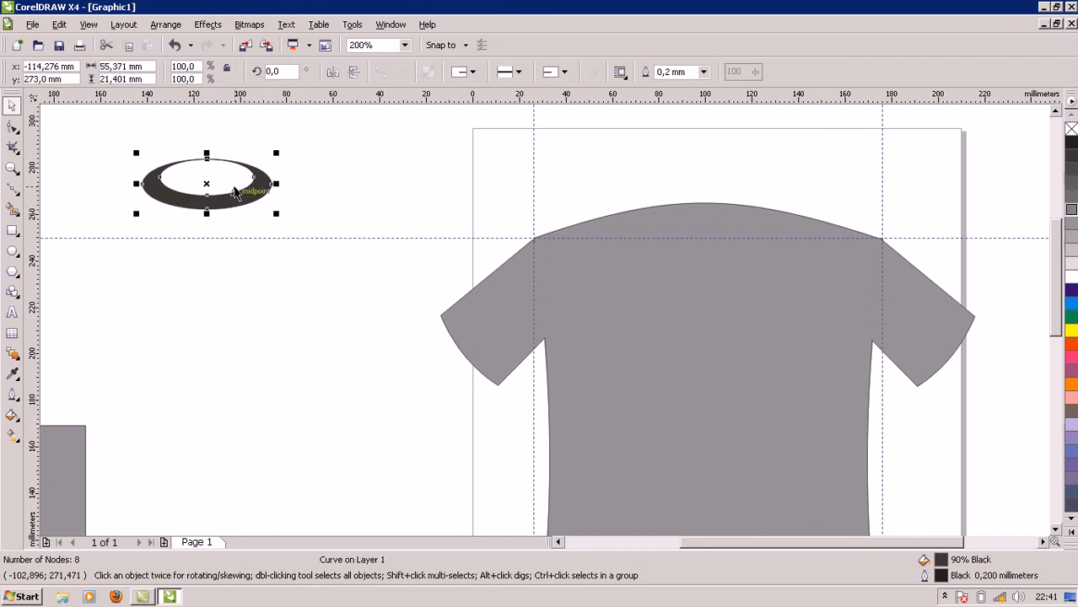
{"action": "mouse_move", "coordinate": [238, 205]}
{"action": "left_mouse_down"}
{"action": "mouse_move", "coordinate": [457, 237]}
{"action": "mouse_move", "coordinate": [801, 254]}
{"action": "mouse_move", "coordinate": [711, 230]}
{"action": "mouse_move", "coordinate": [724, 235]}
{"action": "left_mouse_up"}
{"action": "left_click", "coordinate": [730, 309], "text": "shift"}
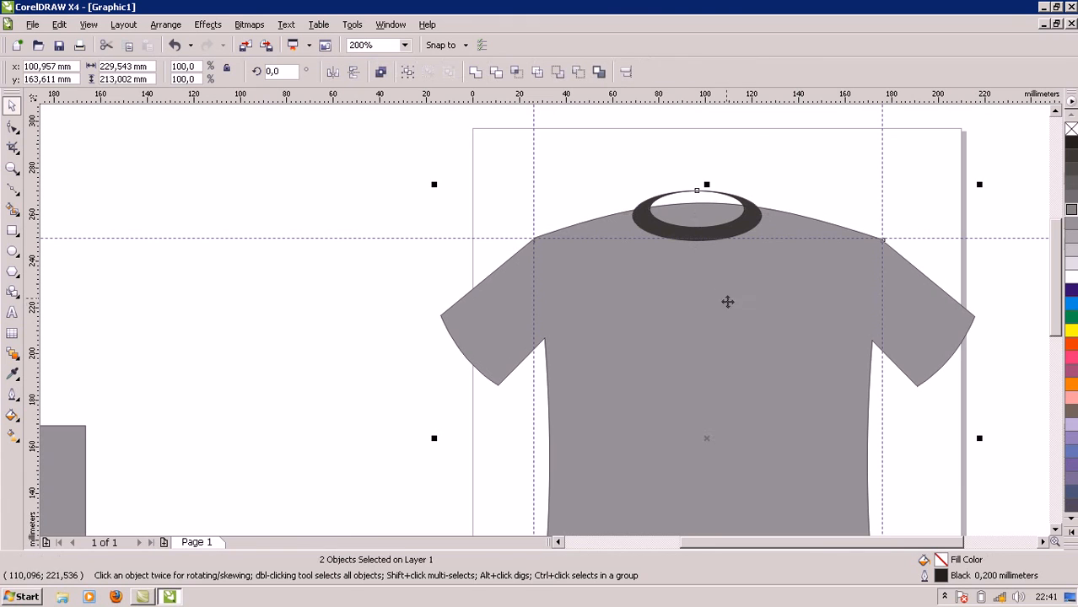
{"action": "left_click", "coordinate": [624, 74]}
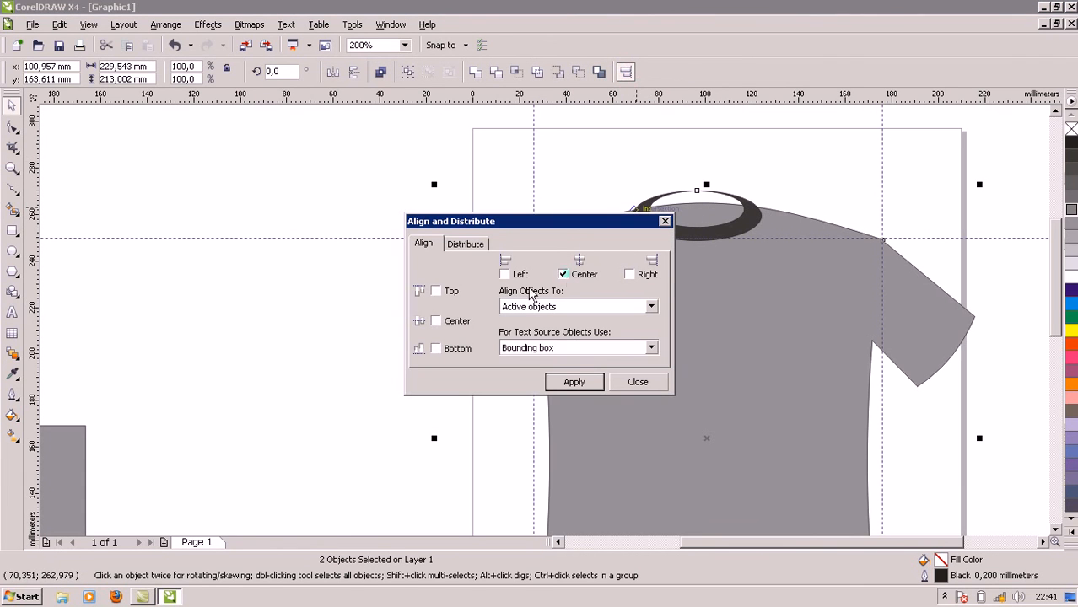
{"action": "left_click", "coordinate": [436, 291]}
{"action": "left_click", "coordinate": [576, 382]}
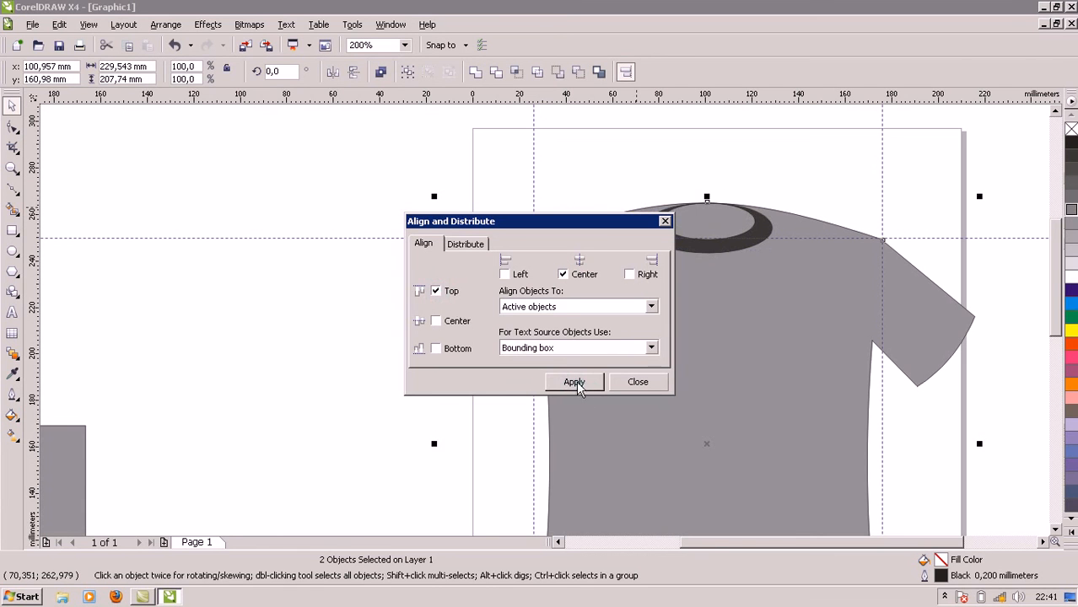
{"action": "left_click", "coordinate": [665, 221]}
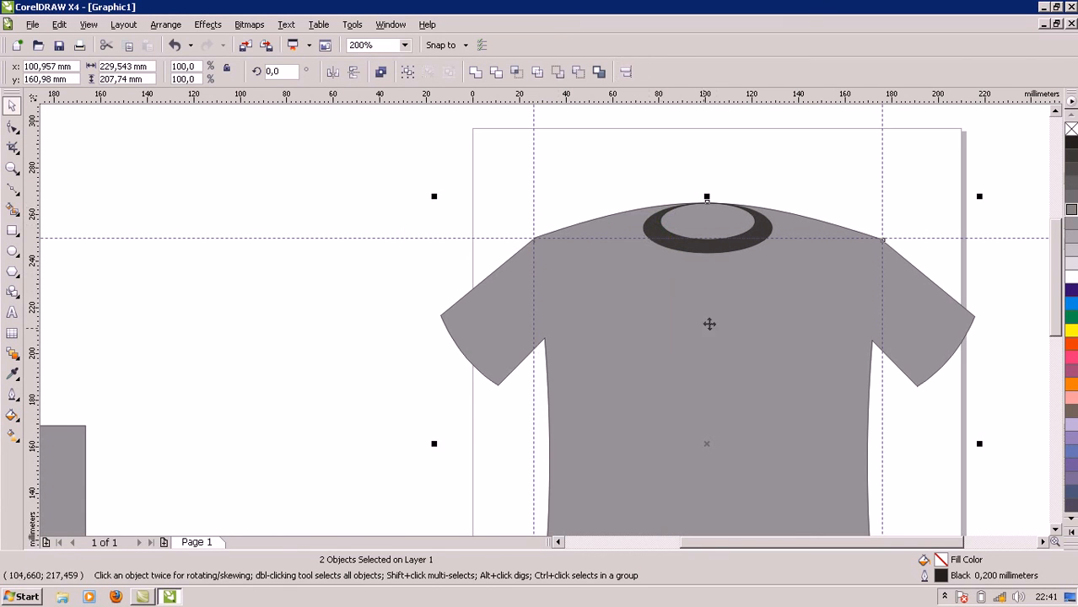
Step: Move the dark ring up about 8.5 mm so that it straddles the T-shirt's top edge
{"action": "left_click", "coordinate": [331, 246]}
{"action": "left_click", "coordinate": [685, 249]}
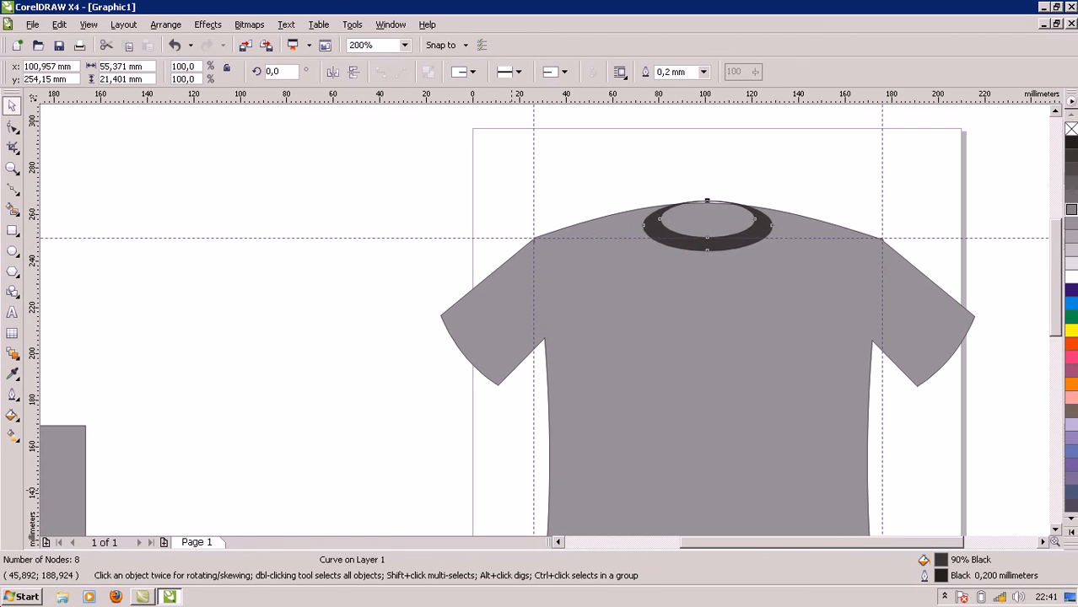
{"action": "left_click_drag", "start_coordinate": [707, 246], "coordinate": [706, 225]}
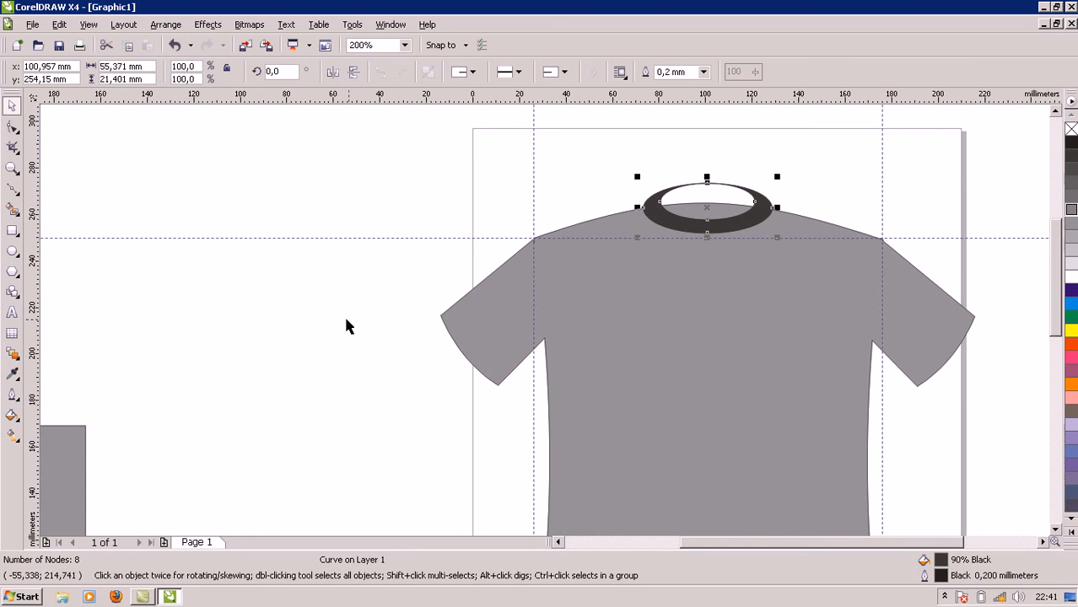
Step: Intersect the dark ring with the T-shirt and move the original ring off the shirt, to the left of the page
{"action": "left_click", "coordinate": [570, 320], "text": "shift"}
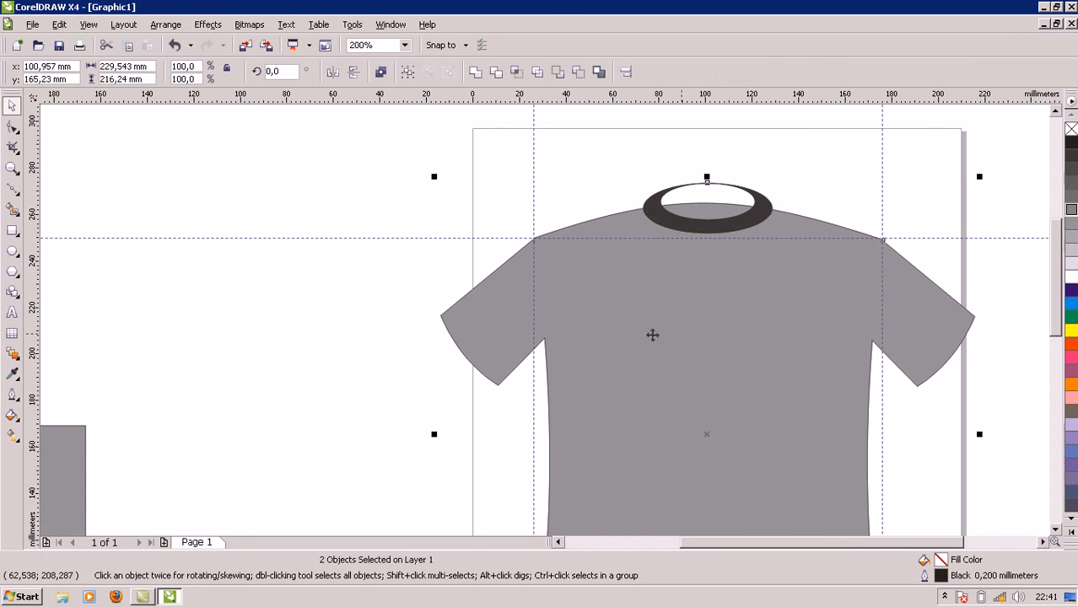
{"action": "left_click", "coordinate": [275, 226]}
{"action": "left_click", "coordinate": [694, 228]}
{"action": "left_click", "coordinate": [565, 301], "text": "shift"}
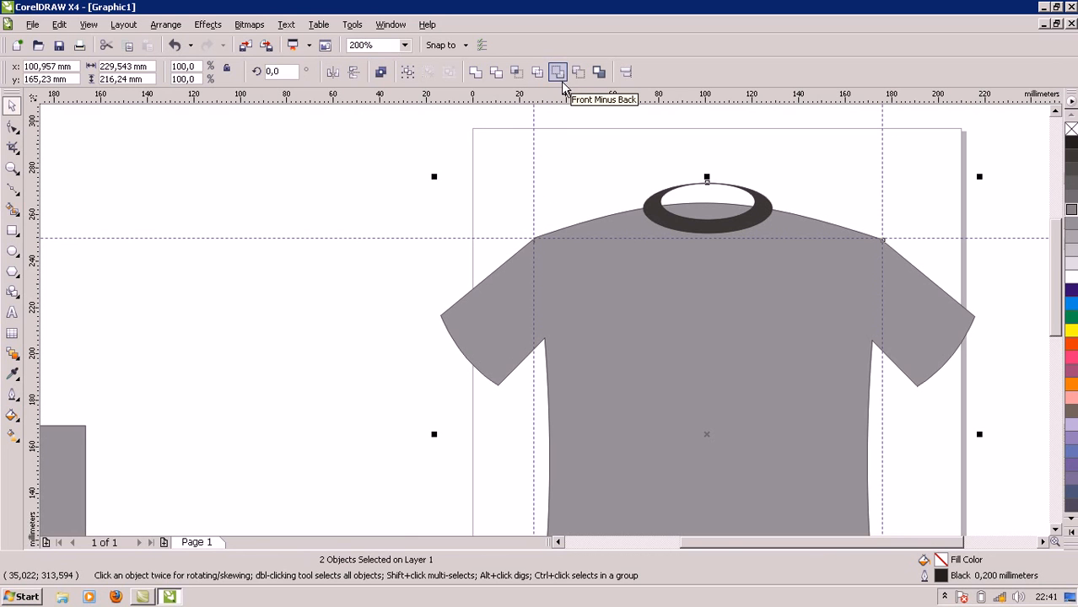
{"action": "left_click", "coordinate": [516, 73]}
{"action": "left_click", "coordinate": [414, 189]}
{"action": "left_click_drag", "start_coordinate": [680, 201], "coordinate": [312, 173]}
Step: Fill the intersected collar shape on the T-shirt with 90% Black
{"action": "left_click", "coordinate": [696, 222]}
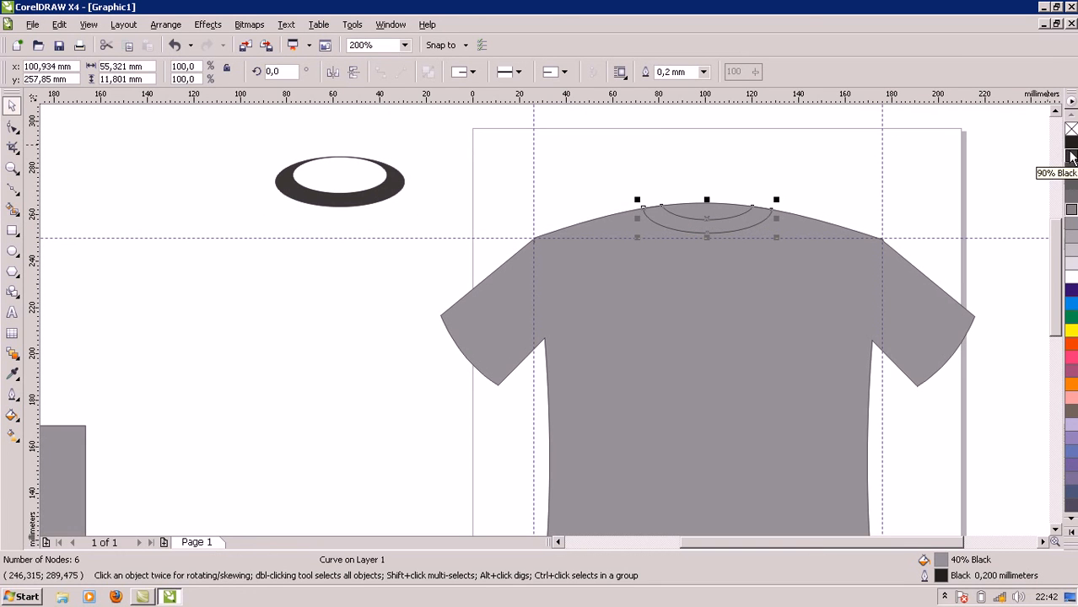
{"action": "left_click", "coordinate": [1069, 156]}
{"action": "left_click", "coordinate": [813, 159]}
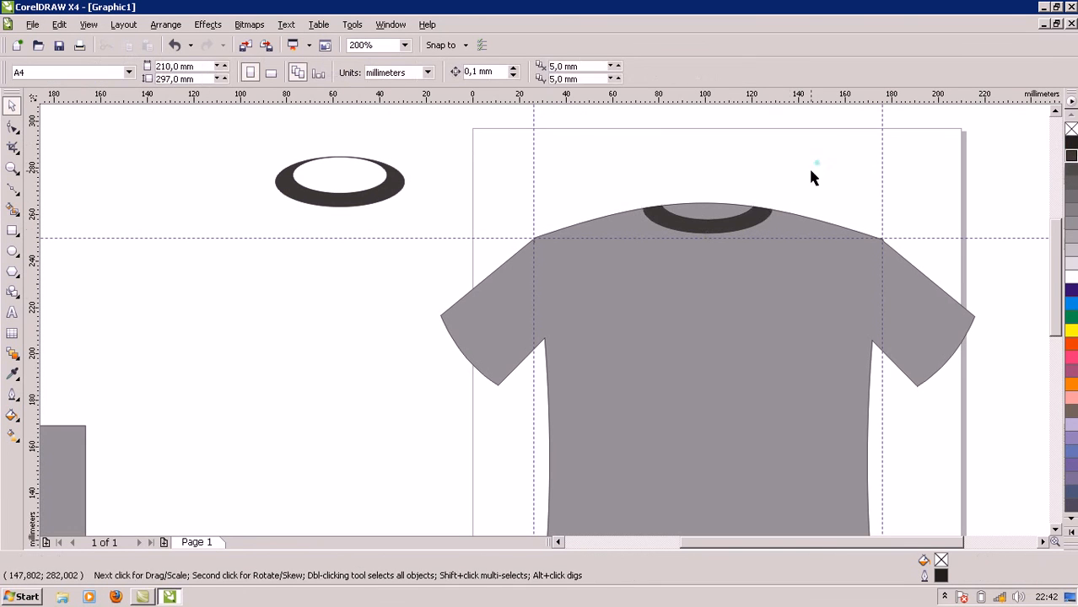
Step: Draw a straight two-node line across the left sleeve, just inside its cuff edge, from the upper to the lower sleeve edge
{"action": "scroll", "coordinate": [542, 319], "scroll_direction": "down", "scroll_amount": 1}
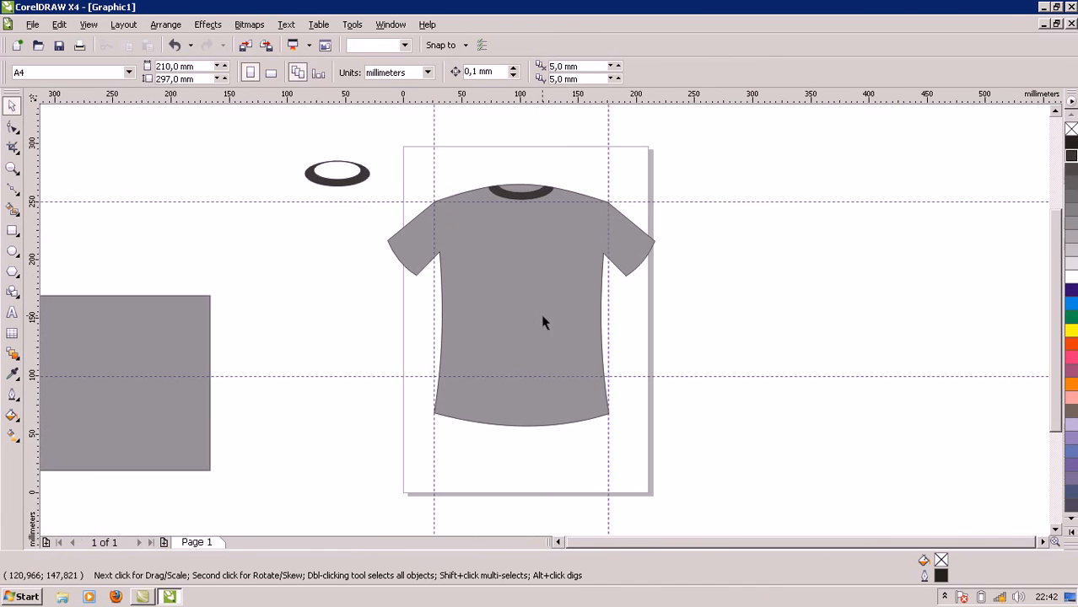
{"action": "scroll", "coordinate": [542, 319], "scroll_direction": "up", "scroll_amount": 1}
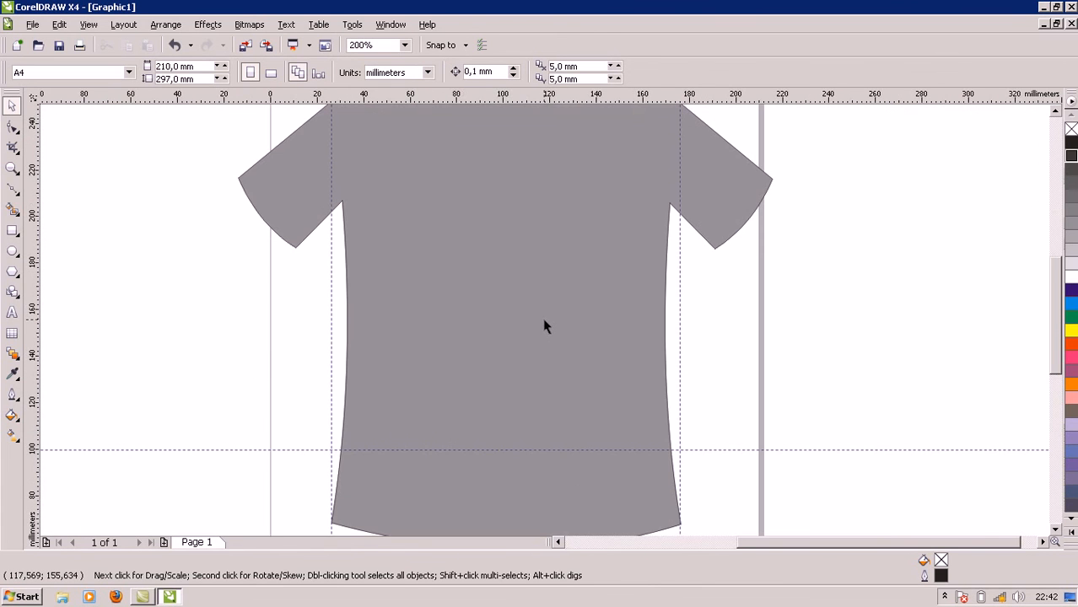
{"action": "scroll", "coordinate": [545, 326], "scroll_direction": "down", "scroll_amount": 1}
{"action": "left_click_drag", "start_coordinate": [1057, 378], "coordinate": [1035, 346]}
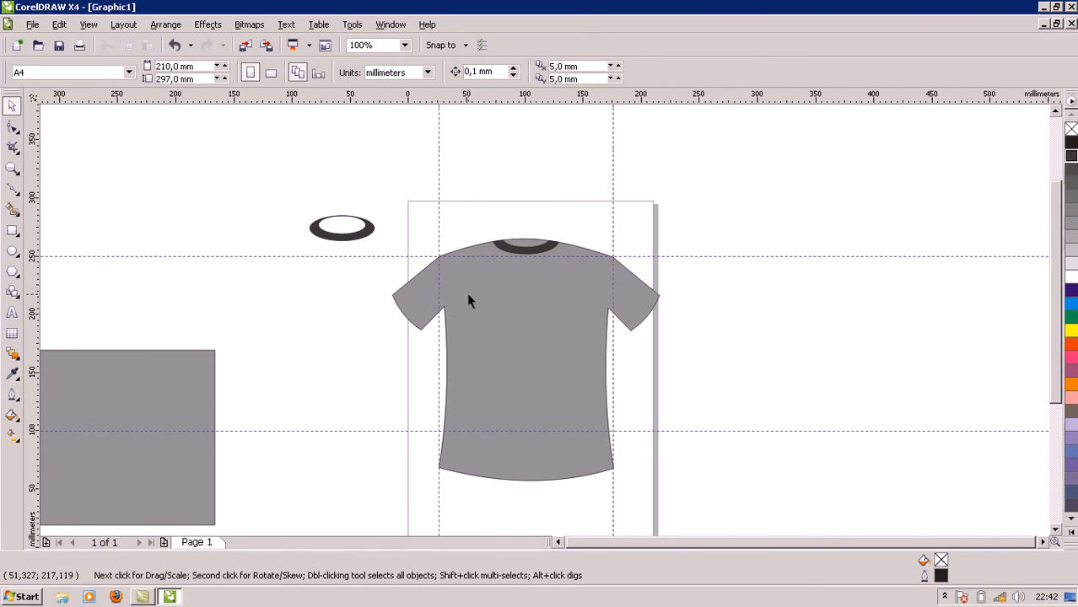
{"action": "scroll", "coordinate": [470, 301], "scroll_direction": "up", "scroll_amount": 2}
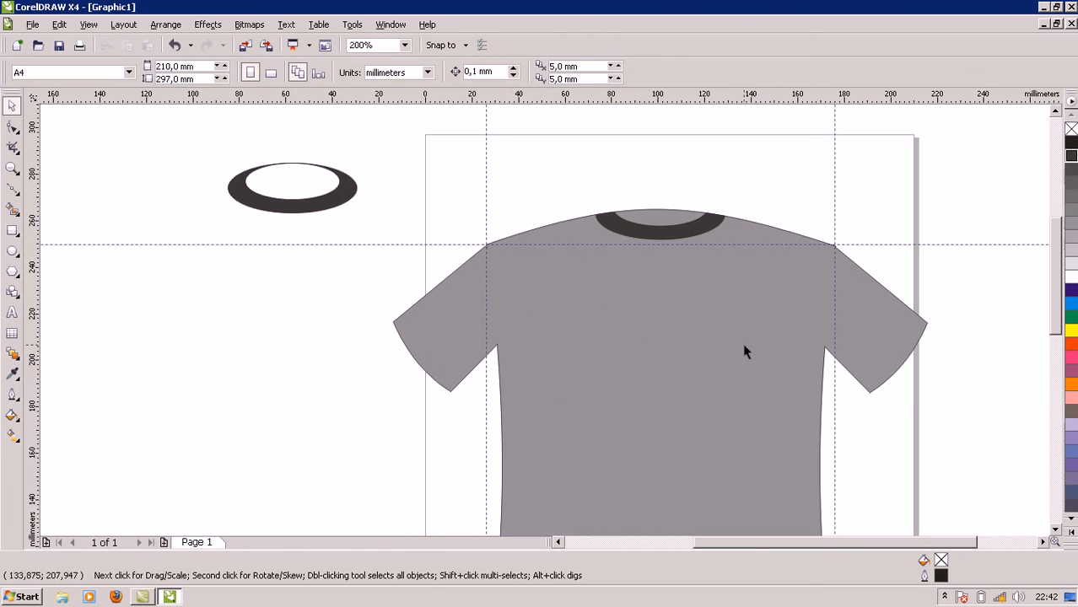
{"action": "left_click", "coordinate": [656, 217]}
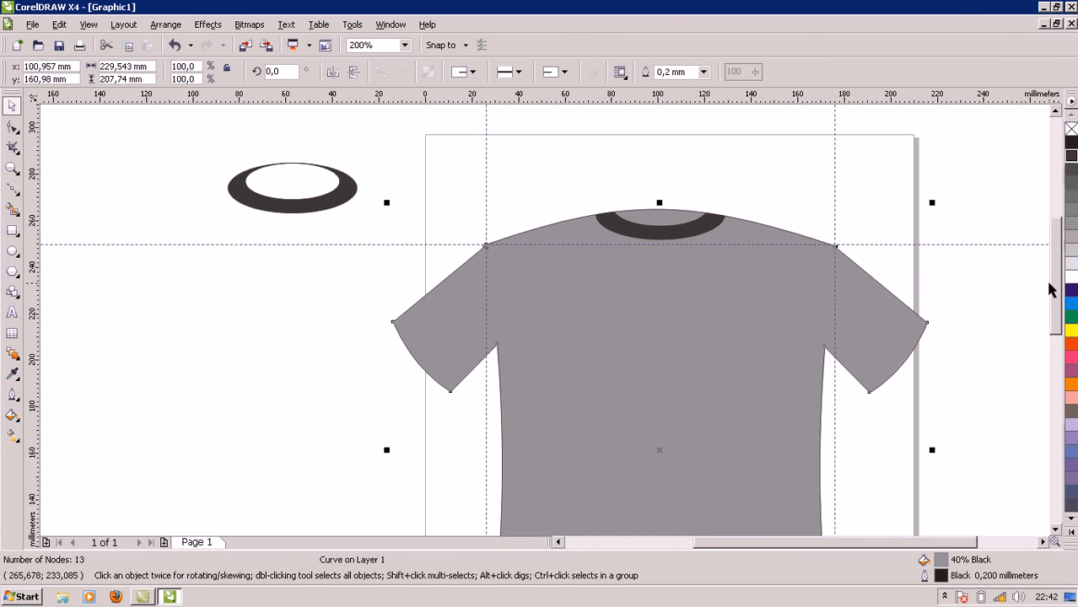
{"action": "left_click_drag", "start_coordinate": [1056, 291], "coordinate": [1061, 331]}
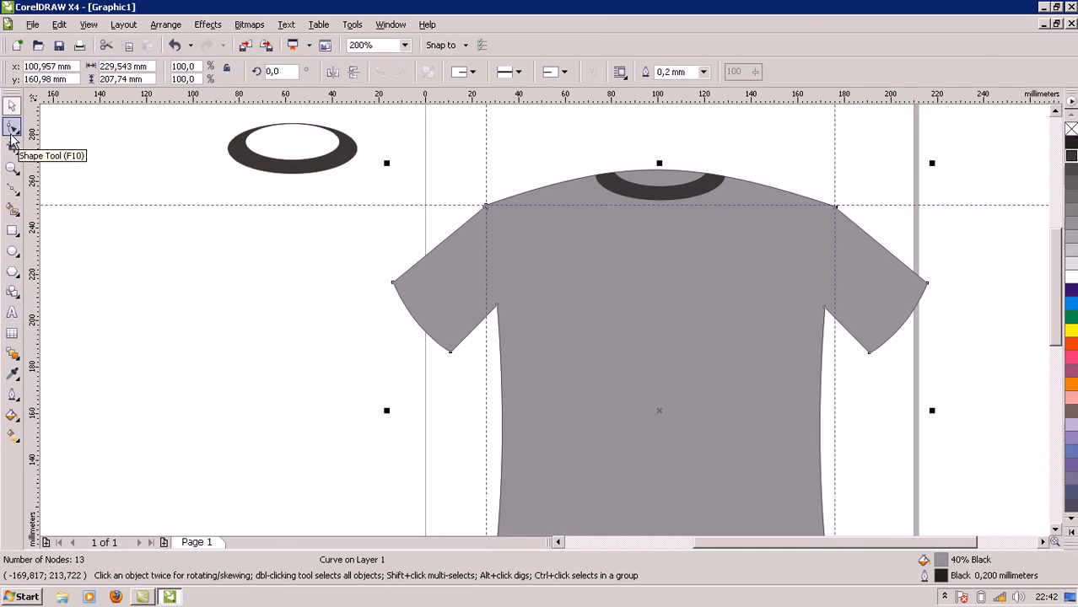
{"action": "left_click", "coordinate": [12, 189]}
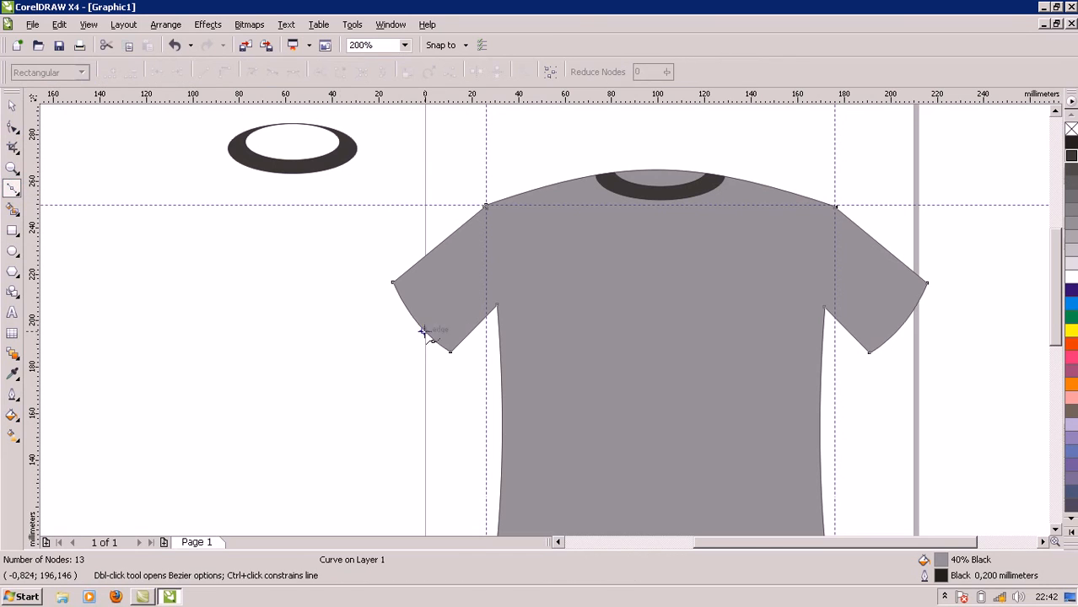
{"action": "left_click", "coordinate": [400, 276]}
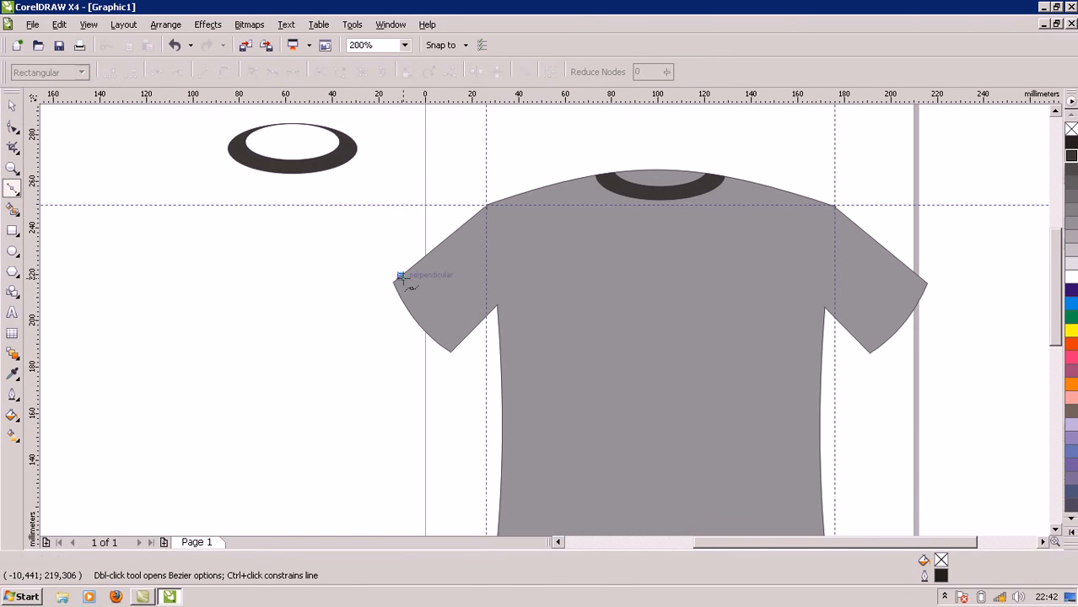
{"action": "left_click", "coordinate": [455, 346]}
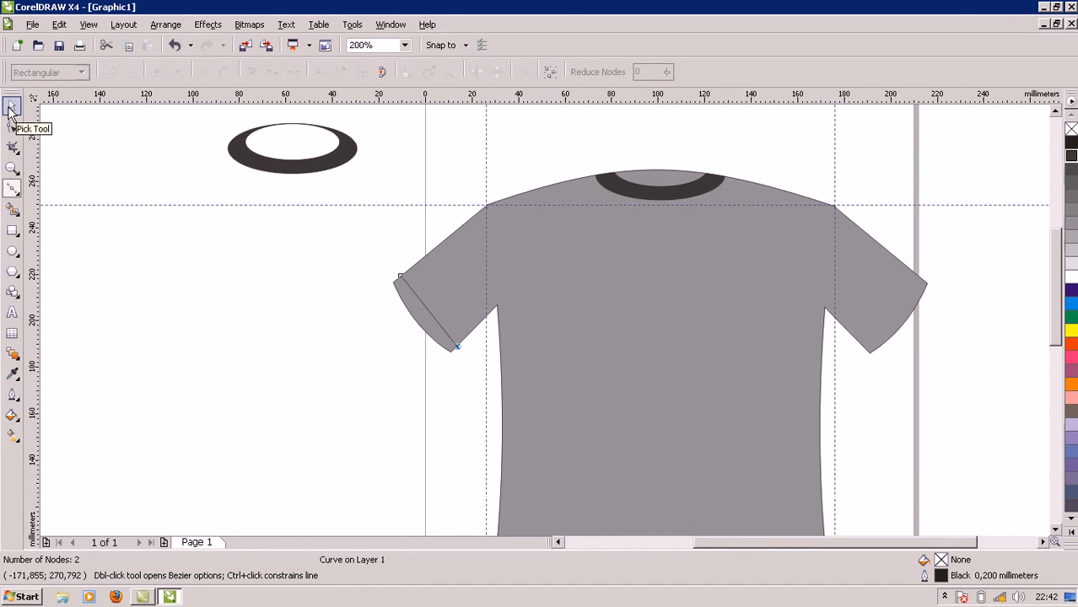
Step: Convert the left sleeve's cuff line to a curve and bend it to run parallel to the sleeve's curved end
{"action": "left_click", "coordinate": [12, 127]}
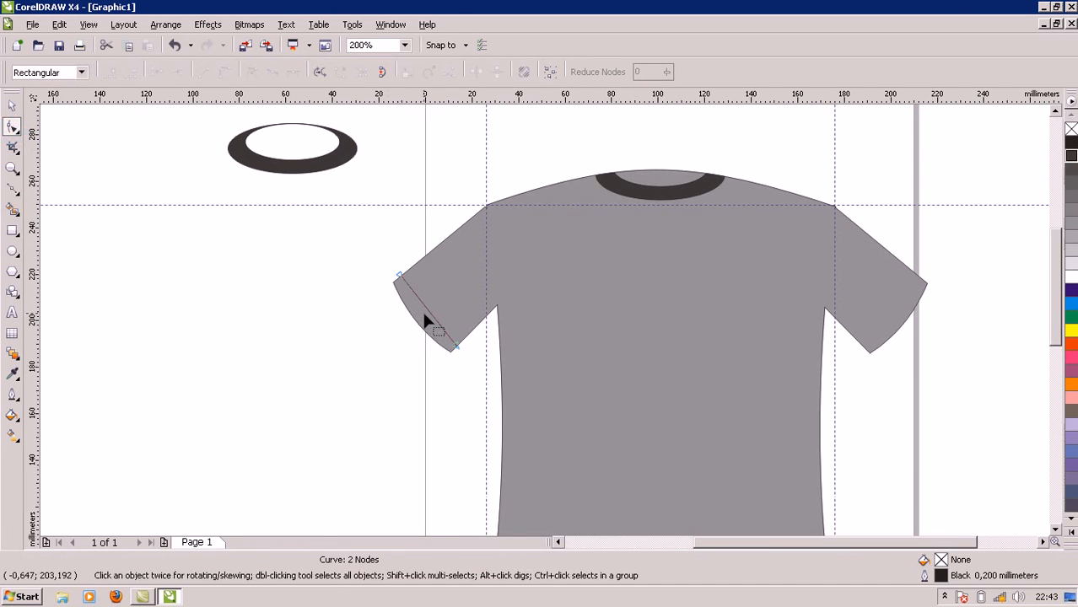
{"action": "left_click_drag", "start_coordinate": [428, 310], "coordinate": [426, 314]}
{"action": "left_click", "coordinate": [427, 310]}
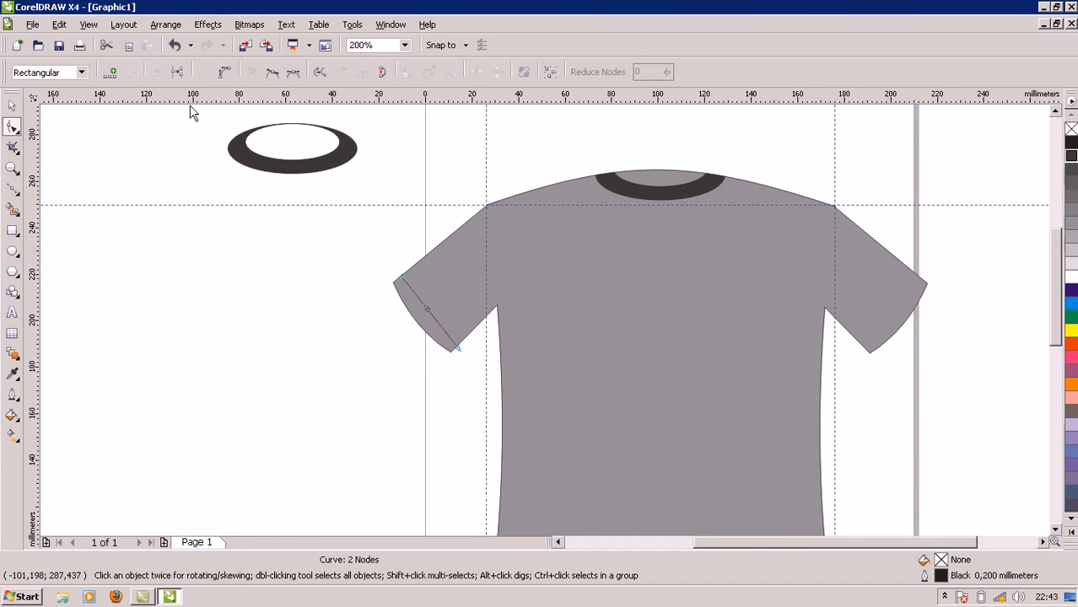
{"action": "left_click", "coordinate": [224, 74]}
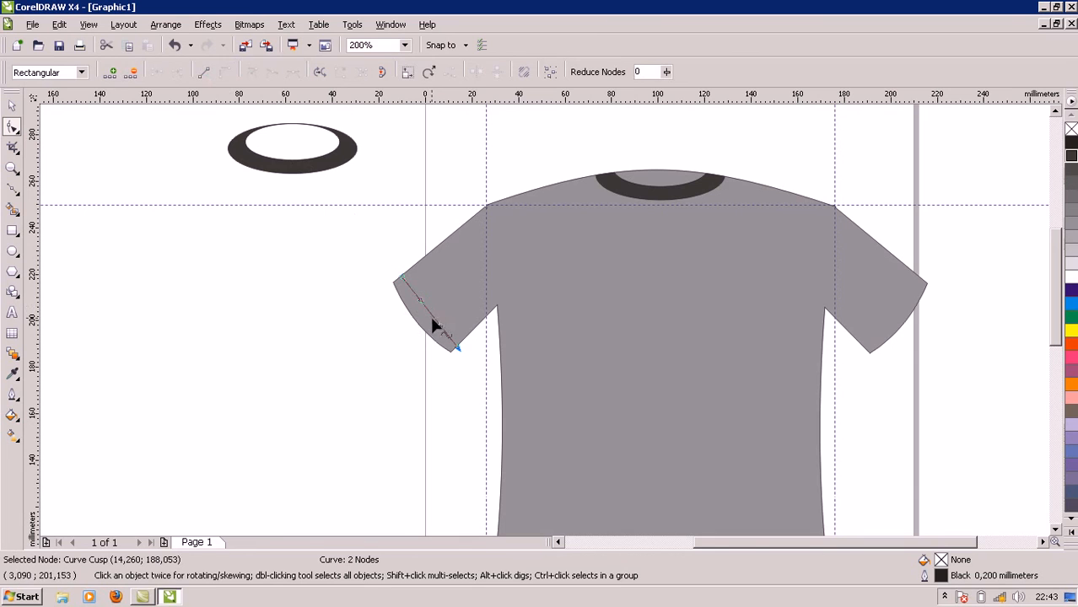
{"action": "mouse_move", "coordinate": [428, 313]}
{"action": "left_mouse_down"}
{"action": "mouse_move", "coordinate": [427, 324]}
{"action": "mouse_move", "coordinate": [443, 313]}
{"action": "left_mouse_up"}
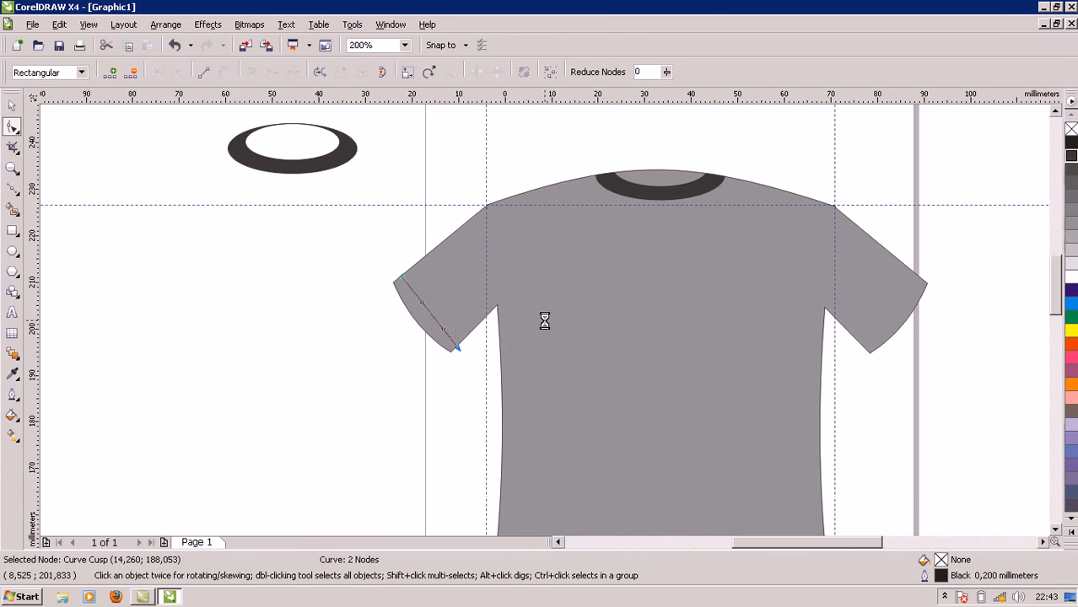
{"action": "scroll", "coordinate": [442, 313], "scroll_direction": "up", "scroll_amount": 1}
{"action": "left_click_drag", "start_coordinate": [519, 323], "coordinate": [511, 336]}
{"action": "left_click", "coordinate": [454, 368]}
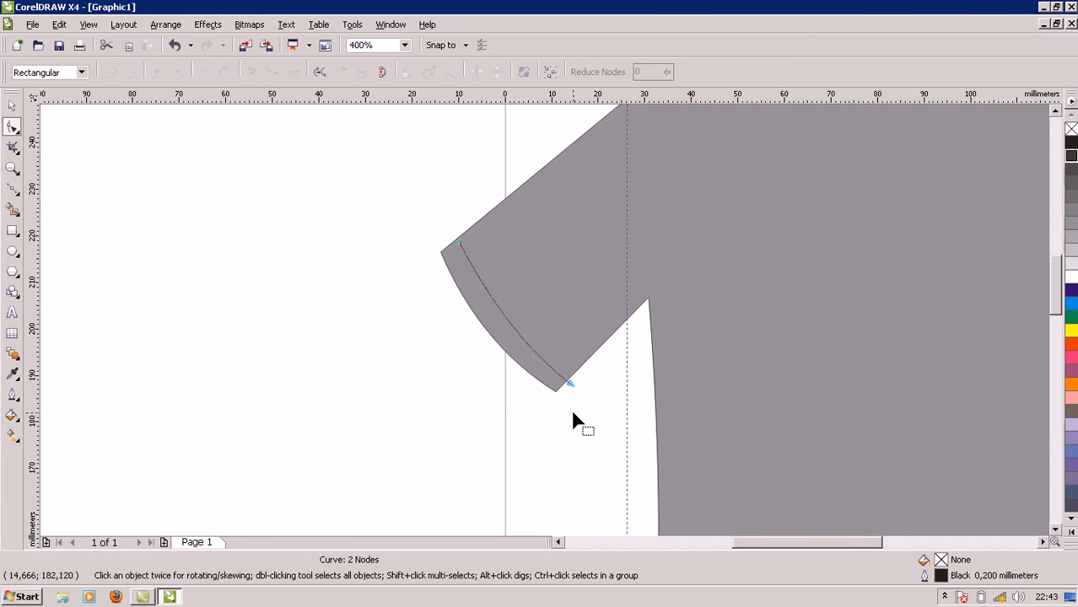
Step: Try to move the lower end node of the left cuff line back onto the sleeve's lower edge
{"action": "left_click_drag", "start_coordinate": [571, 387], "coordinate": [565, 385]}
{"action": "left_click", "coordinate": [571, 401]}
{"action": "key", "text": "ctrl+z"}
{"action": "key", "text": "Left"}
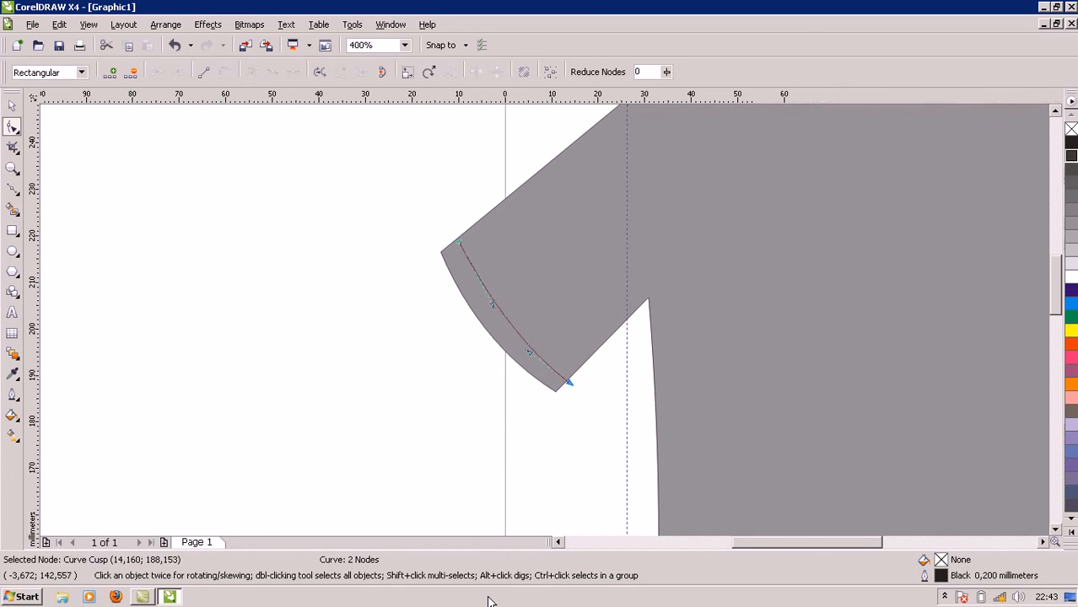
{"action": "key", "text": "Left"}
{"action": "key", "text": "Left"}
{"action": "key", "text": "Left"}
{"action": "key", "text": "Left"}
{"action": "key", "text": "Left"}
{"action": "key", "text": "Left"}
{"action": "key", "text": "Left"}
{"action": "key", "text": "Left"}
{"action": "key", "text": "Left"}
{"action": "key", "text": "Left"}
{"action": "key", "text": "Left"}
{"action": "key", "text": "Left"}
{"action": "key", "text": "Left"}
{"action": "key", "text": "Left"}
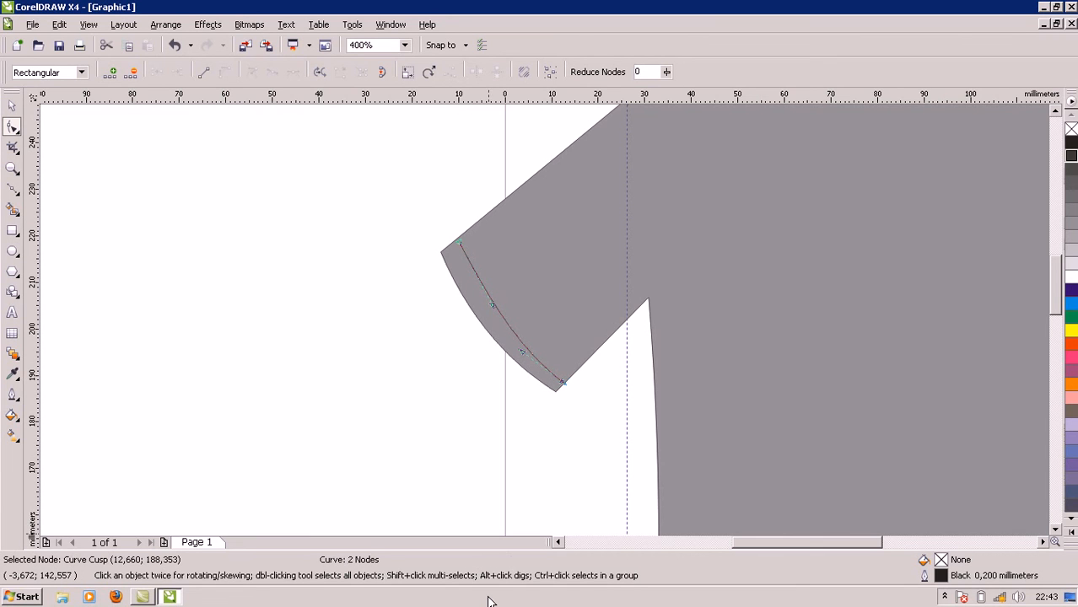
{"action": "key", "text": "ctrl+z"}
{"action": "left_click", "coordinate": [441, 369]}
{"action": "left_click", "coordinate": [511, 324]}
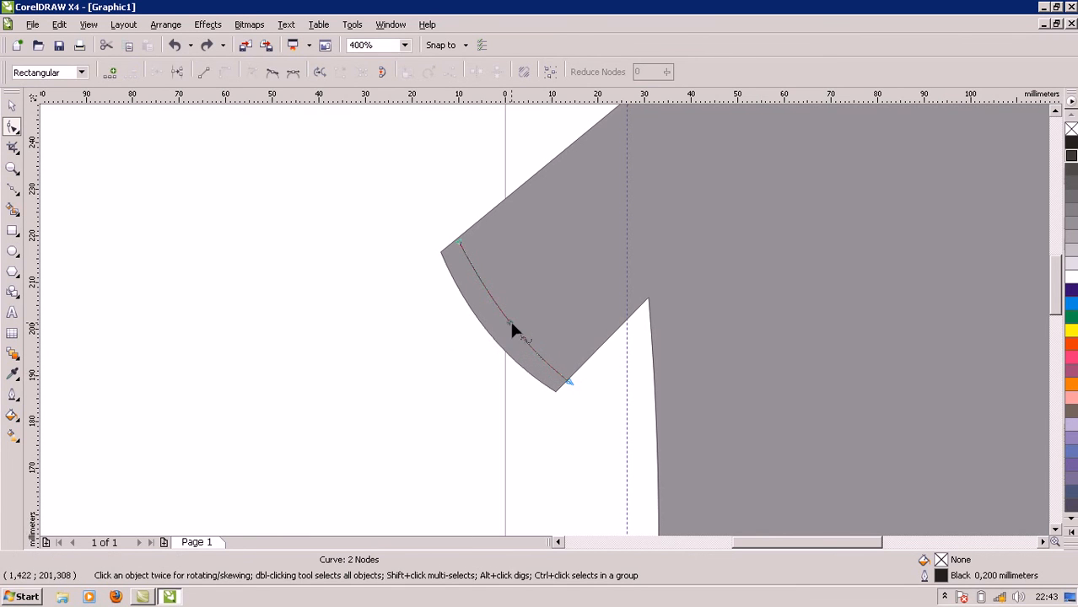
Step: Nudge the whole left cuff line about 1.1 mm left and 0.5 mm up so both ends sit on the sleeve edges
{"action": "left_click", "coordinate": [12, 105]}
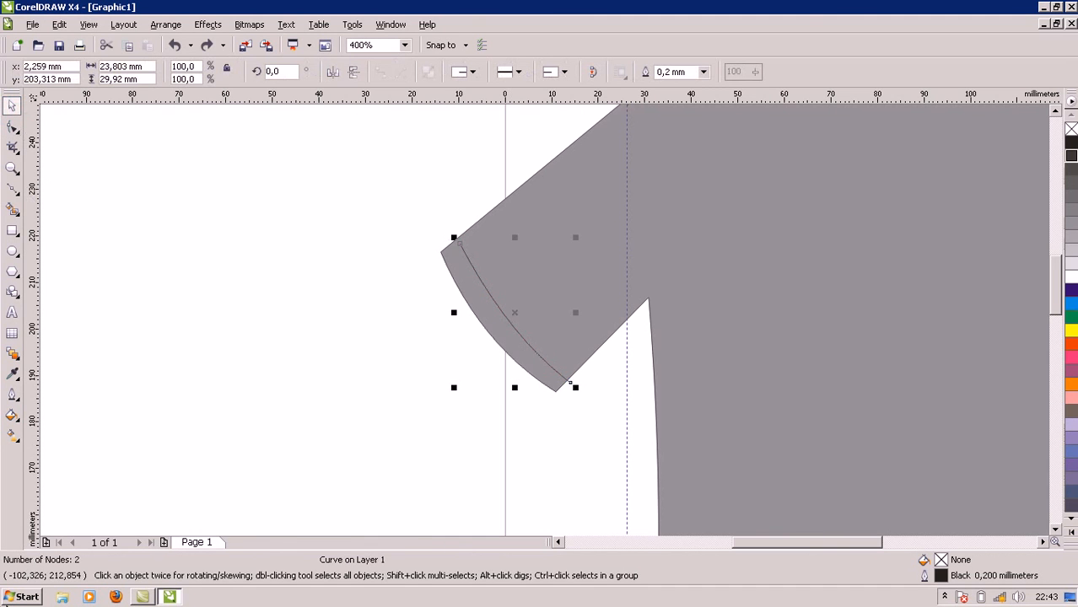
{"action": "key", "text": "Left"}
{"action": "key", "text": "Left"}
{"action": "key", "text": "Left"}
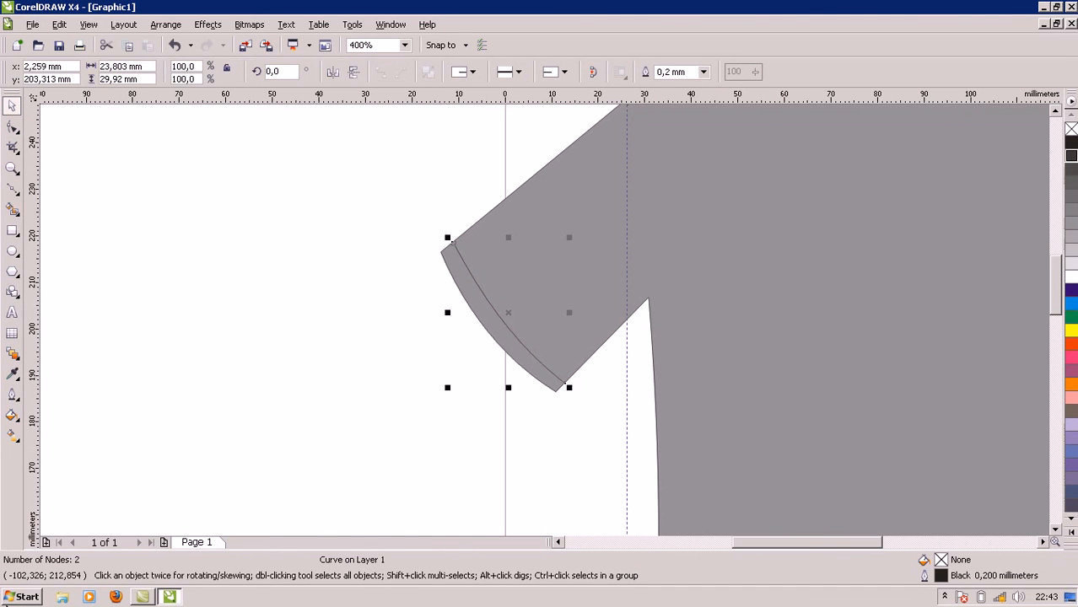
{"action": "key", "text": "Up"}
{"action": "key", "text": "Up"}
{"action": "key", "text": "Right"}
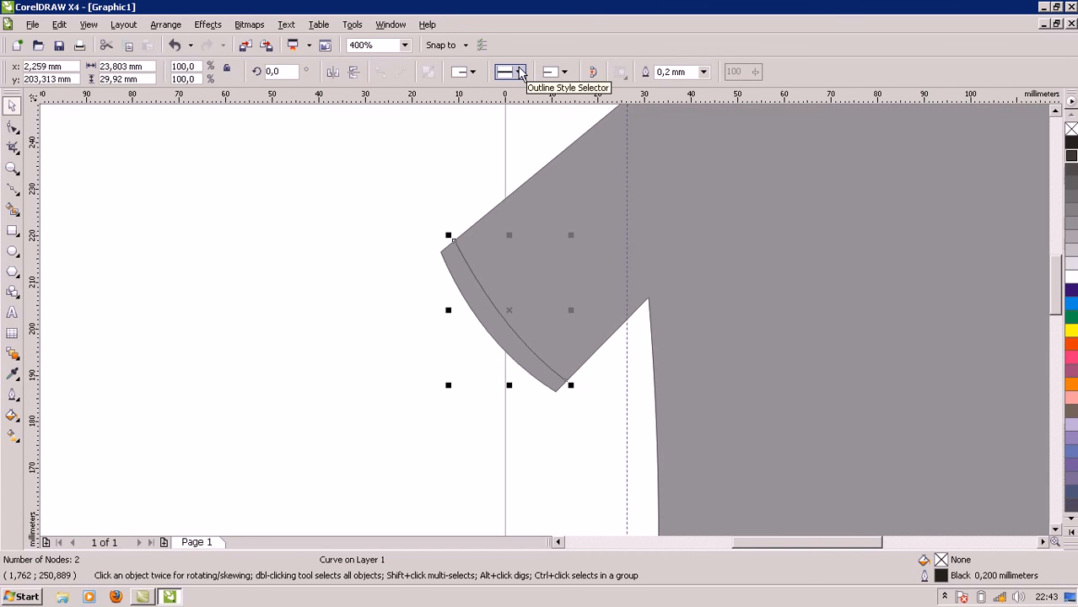
Step: Try three different dashed outline styles on the left cuff line
{"action": "left_click", "coordinate": [520, 72]}
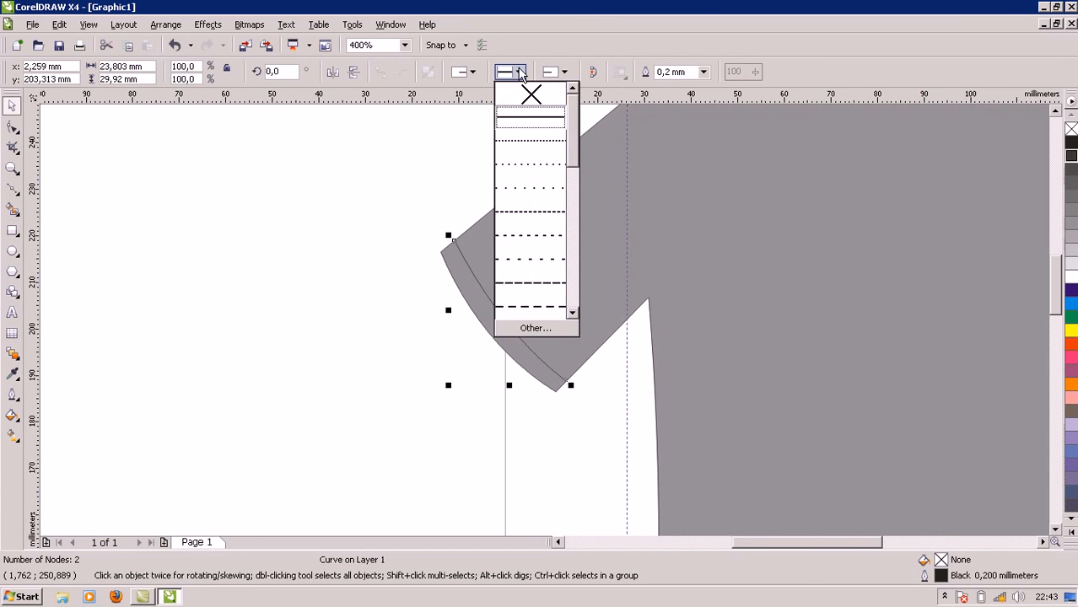
{"action": "left_click", "coordinate": [537, 277]}
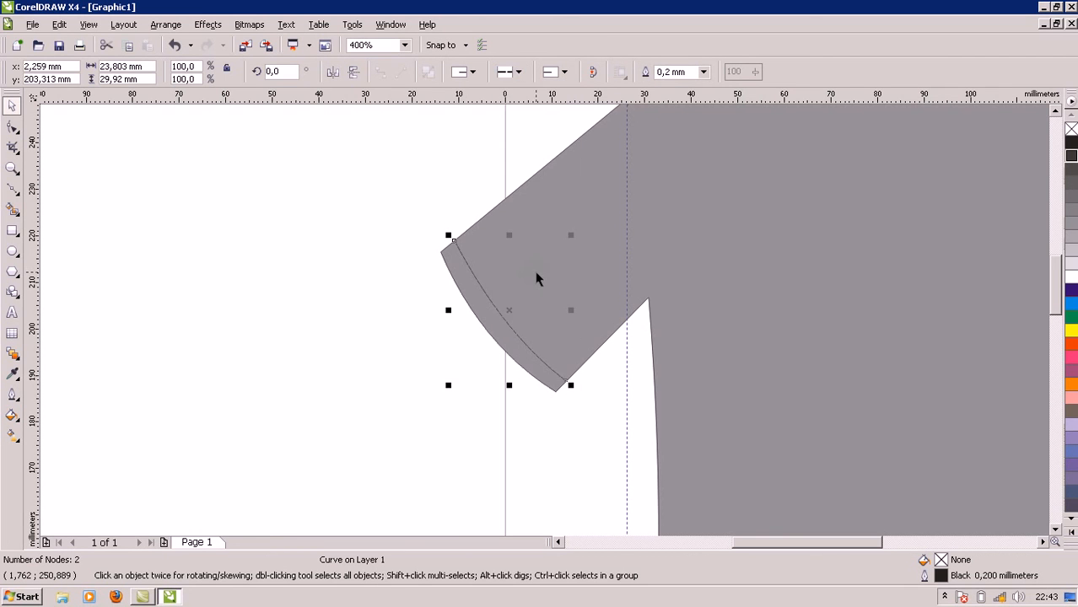
{"action": "left_click", "coordinate": [518, 73]}
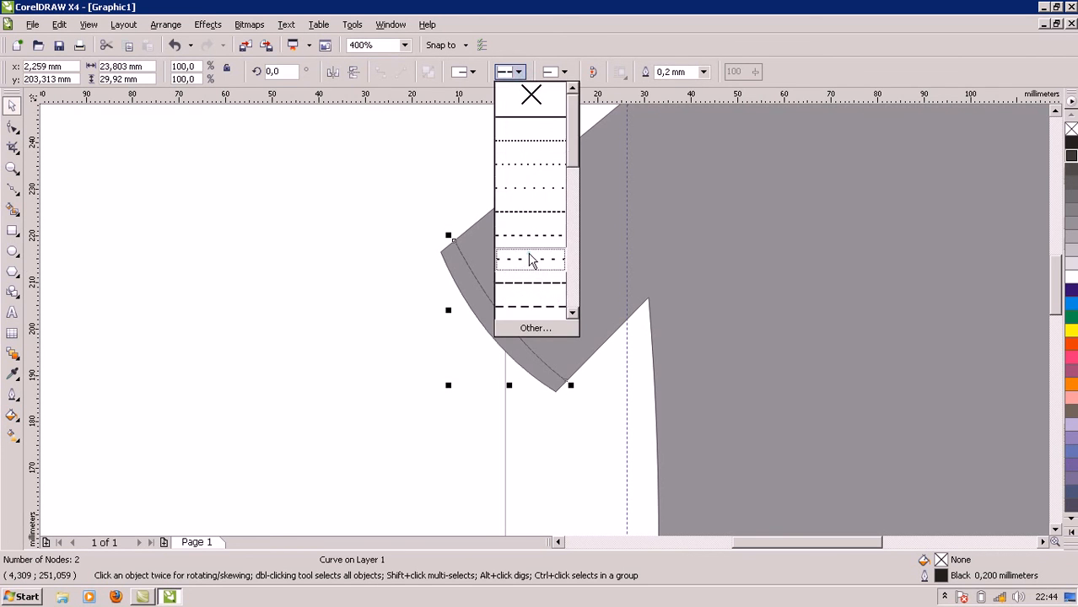
{"action": "left_click", "coordinate": [530, 258]}
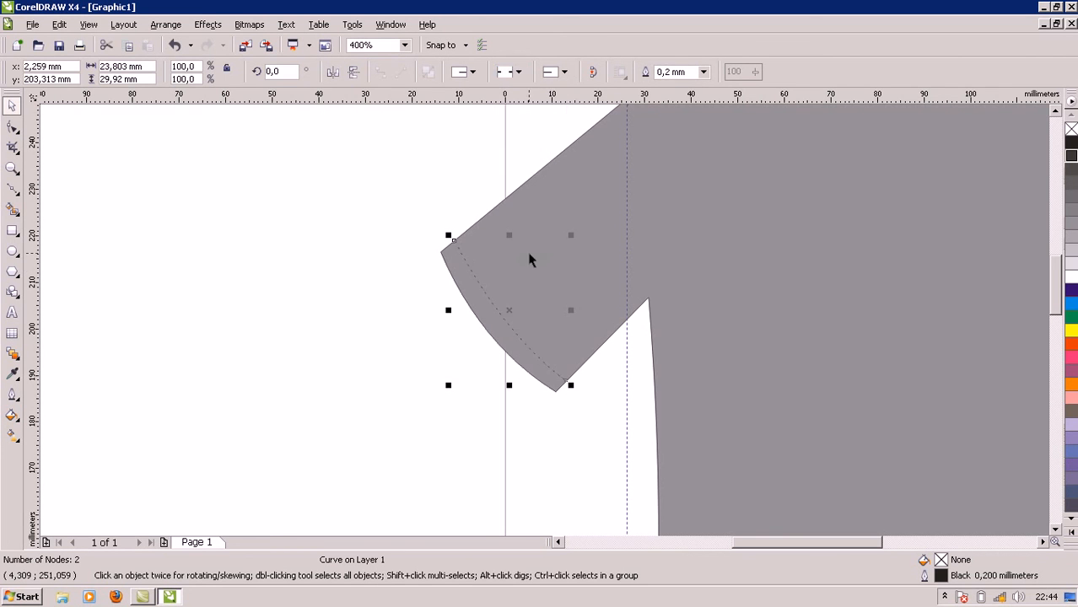
{"action": "left_click", "coordinate": [518, 71]}
{"action": "left_click", "coordinate": [521, 217]}
Step: Give the left cuff line the long-dash outline style with wide gaps
{"action": "left_click", "coordinate": [514, 73]}
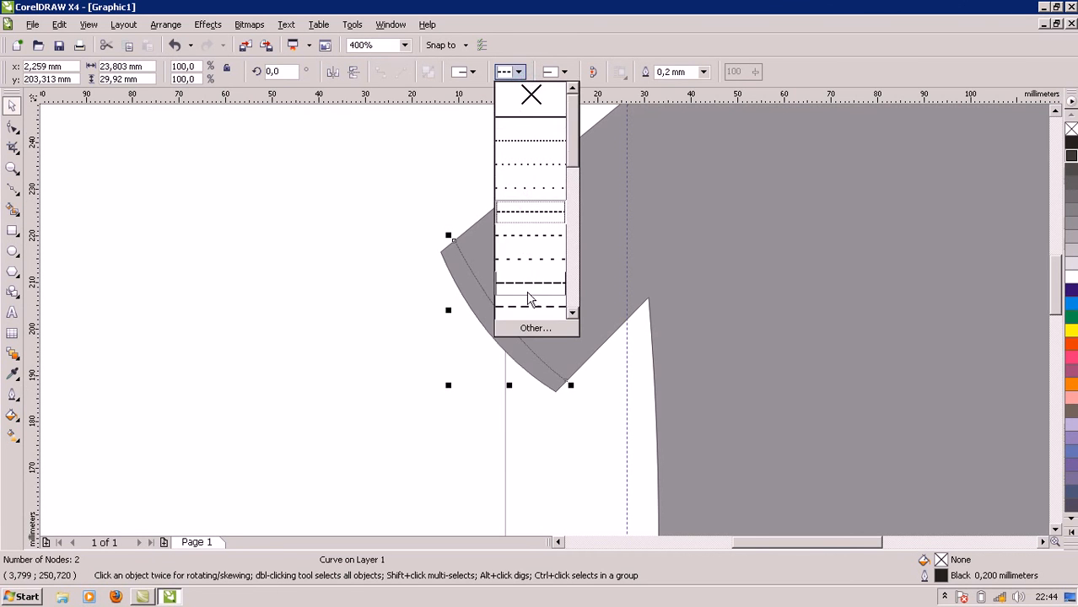
{"action": "left_click", "coordinate": [530, 306]}
{"action": "left_click", "coordinate": [387, 393]}
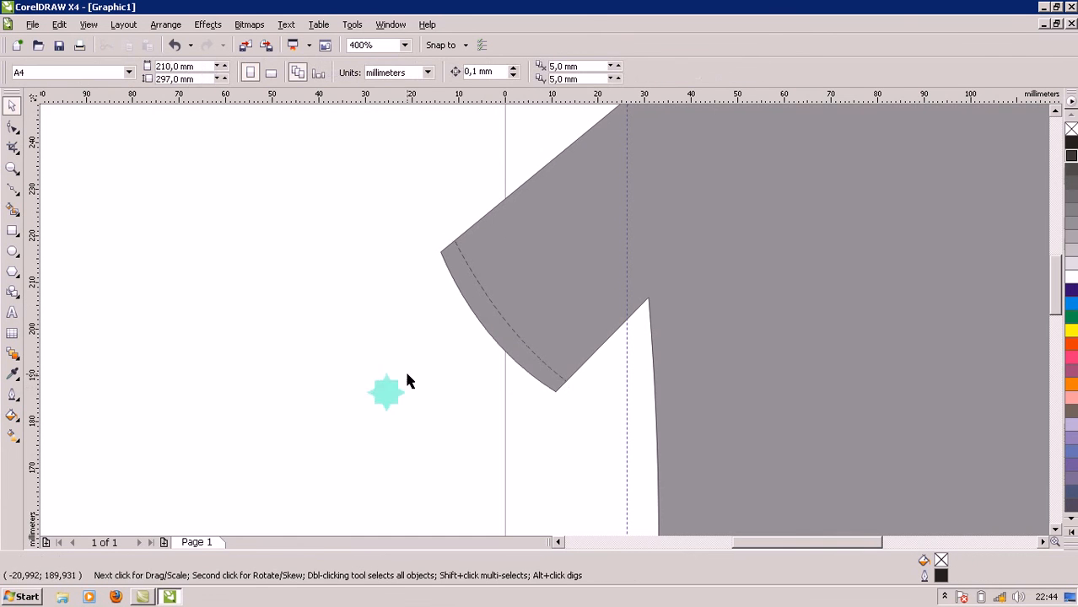
Step: Place a horizontally mirrored copy of the dashed cuff line across the right sleeve, with its ends on the sleeve edges
{"action": "left_click", "coordinate": [559, 379]}
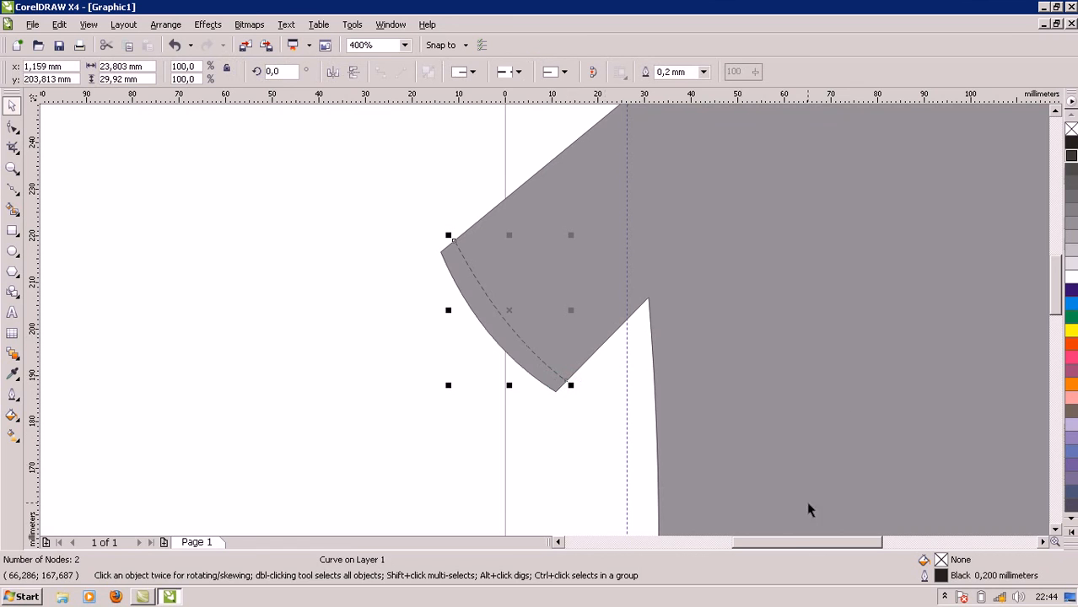
{"action": "left_click_drag", "start_coordinate": [794, 541], "coordinate": [825, 542]}
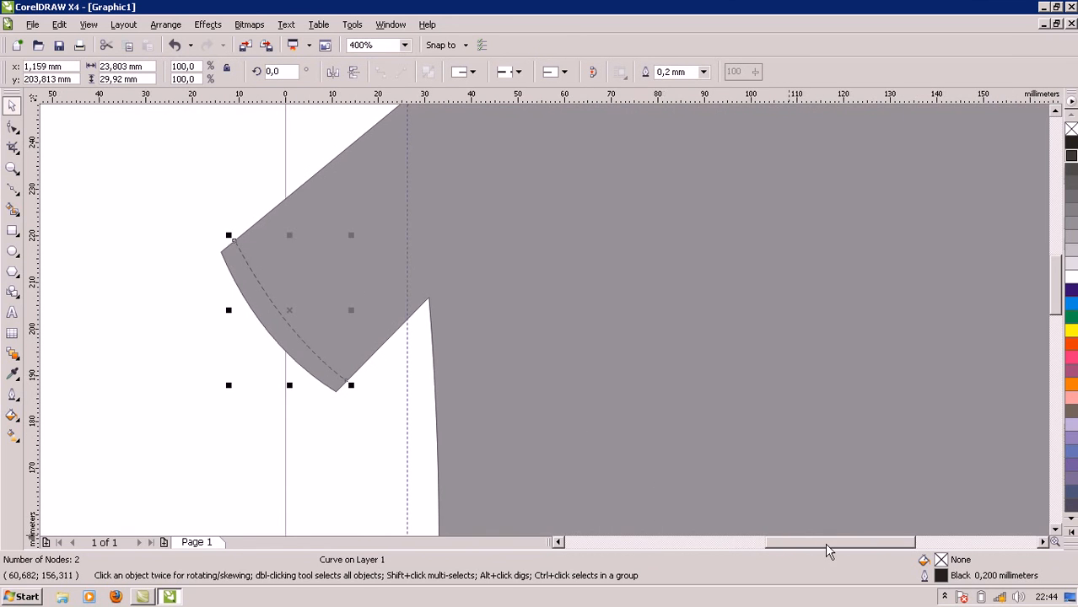
{"action": "scroll", "coordinate": [345, 286], "scroll_direction": "down", "scroll_amount": 1}
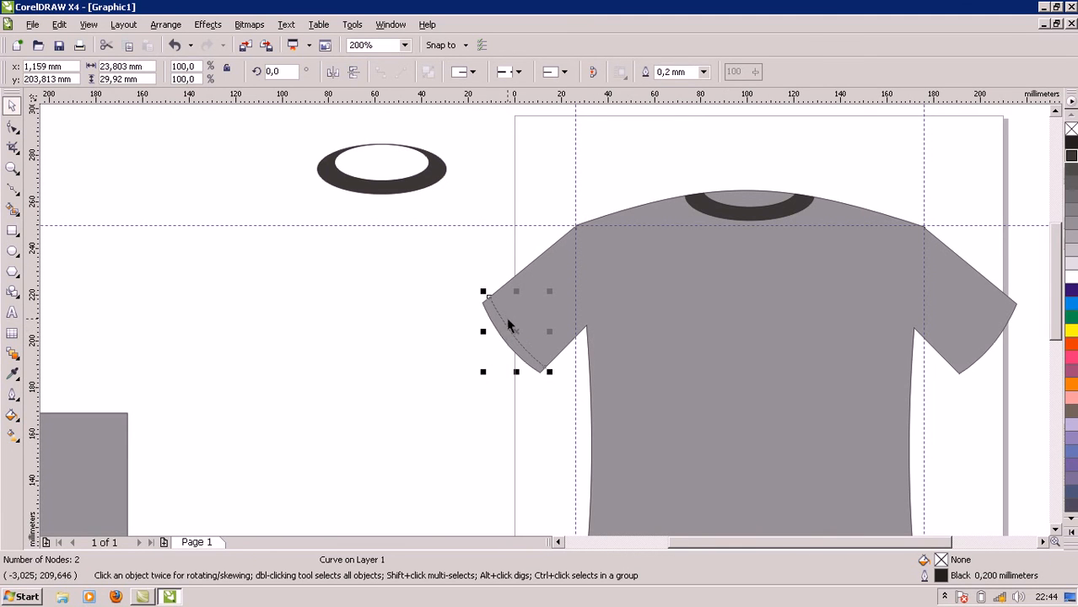
{"action": "left_click_drag", "start_coordinate": [516, 315], "coordinate": [820, 301]}
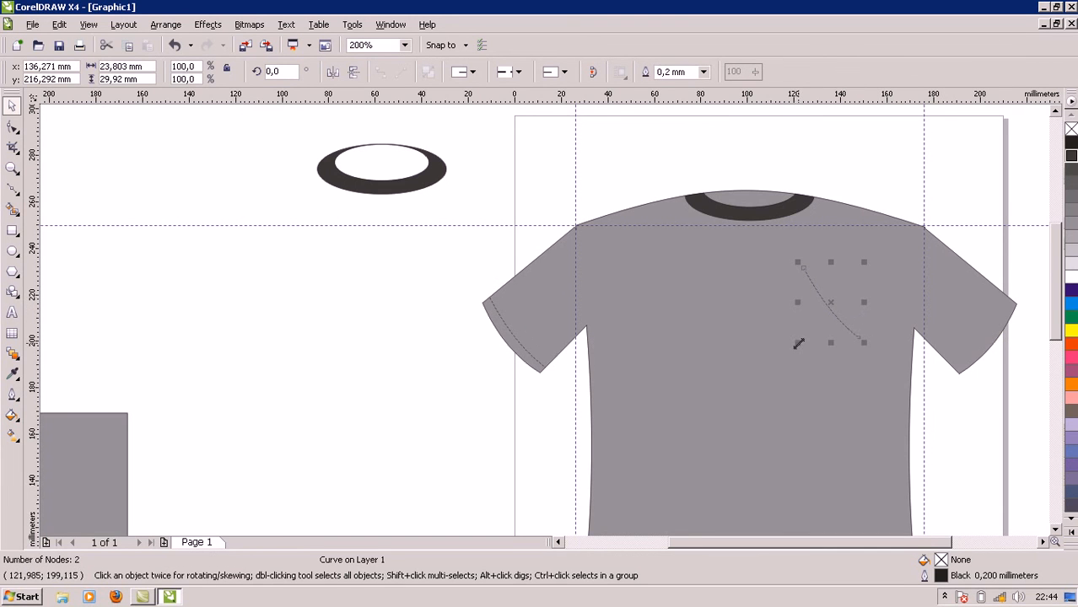
{"action": "left_click_drag", "start_coordinate": [797, 302], "coordinate": [970, 349]}
{"action": "scroll", "coordinate": [975, 397], "scroll_direction": "up", "scroll_amount": 1}
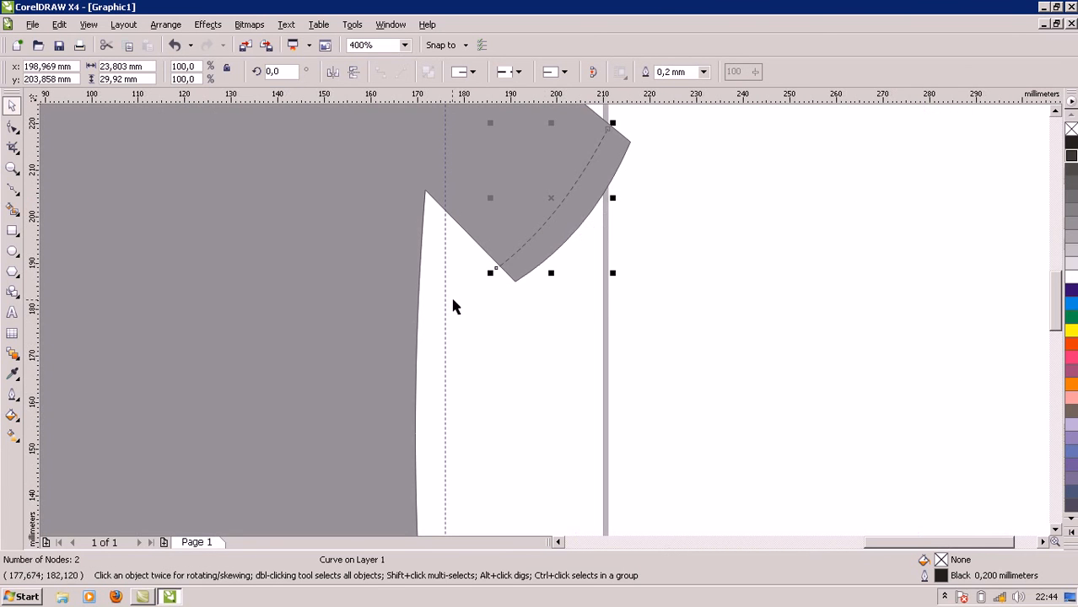
{"action": "key", "text": "Up"}
{"action": "key", "text": "Right"}
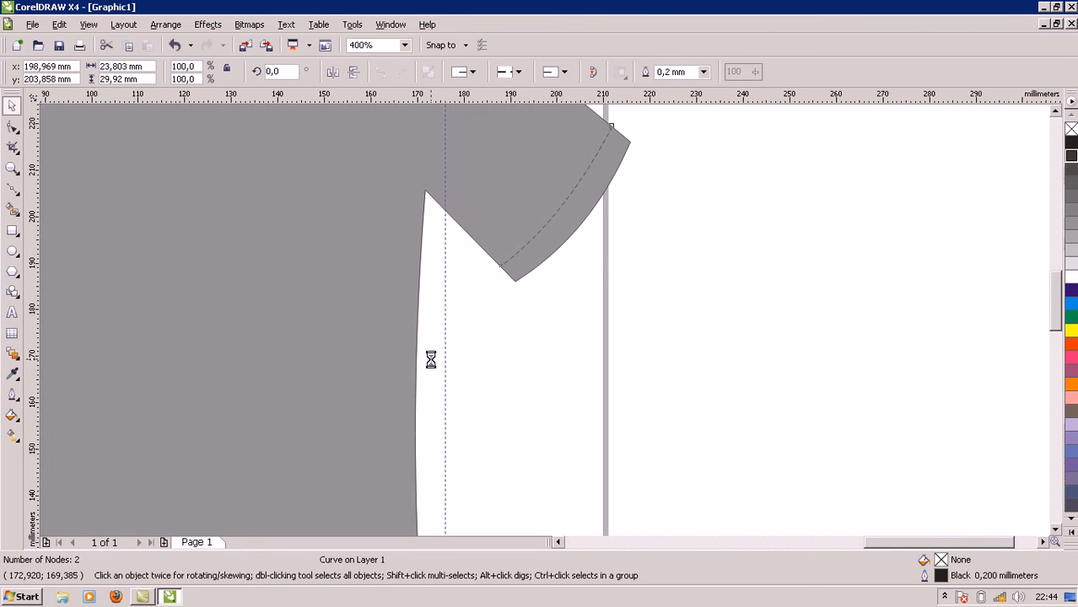
{"action": "key", "text": "Right"}
{"action": "key", "text": "Right"}
Step: Duplicate the left cuff line and place the copy with its upper end on the left shoulder corner
{"action": "key", "text": "F3"}
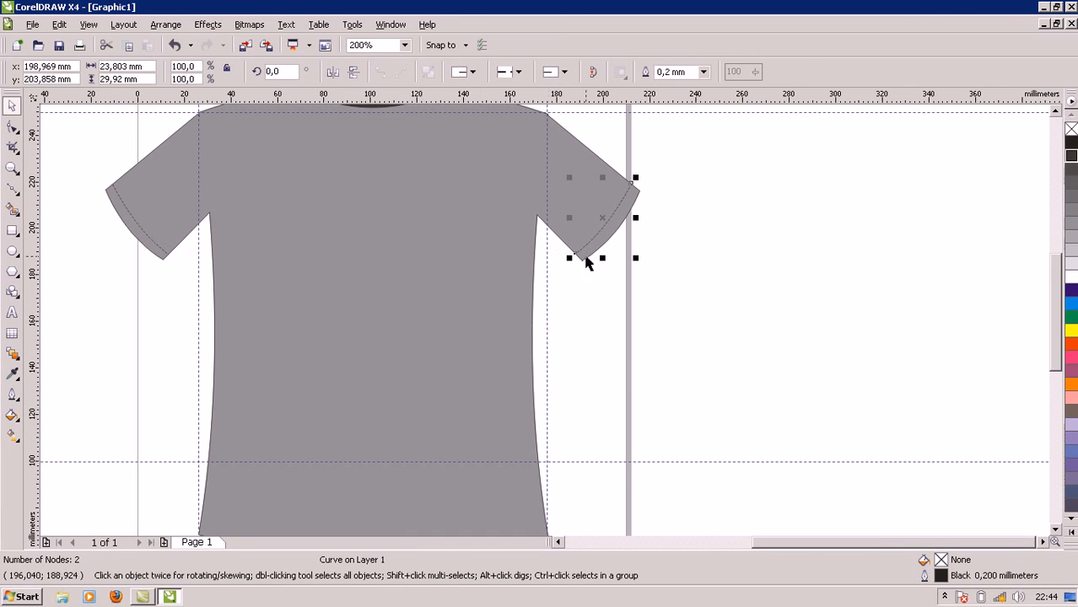
{"action": "left_click", "coordinate": [382, 351]}
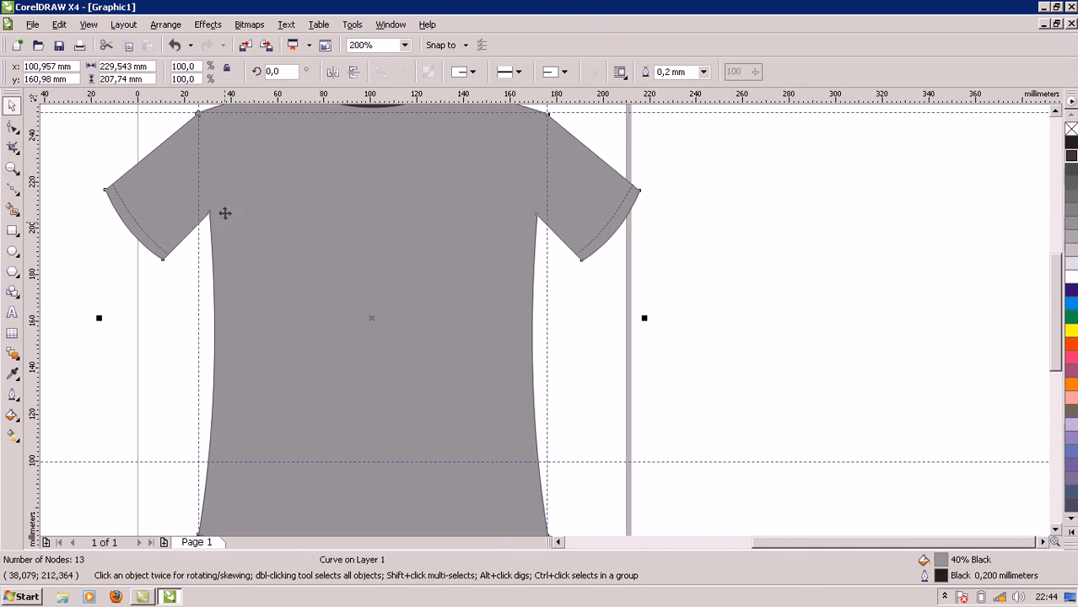
{"action": "left_click", "coordinate": [138, 226]}
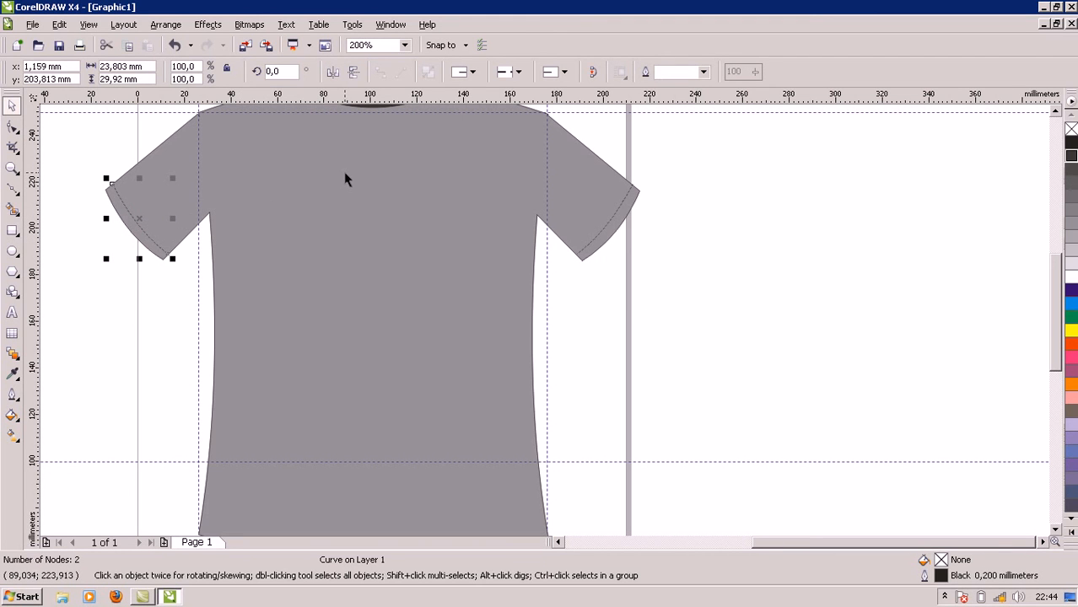
{"action": "key", "text": "Up"}
{"action": "key", "text": "Right"}
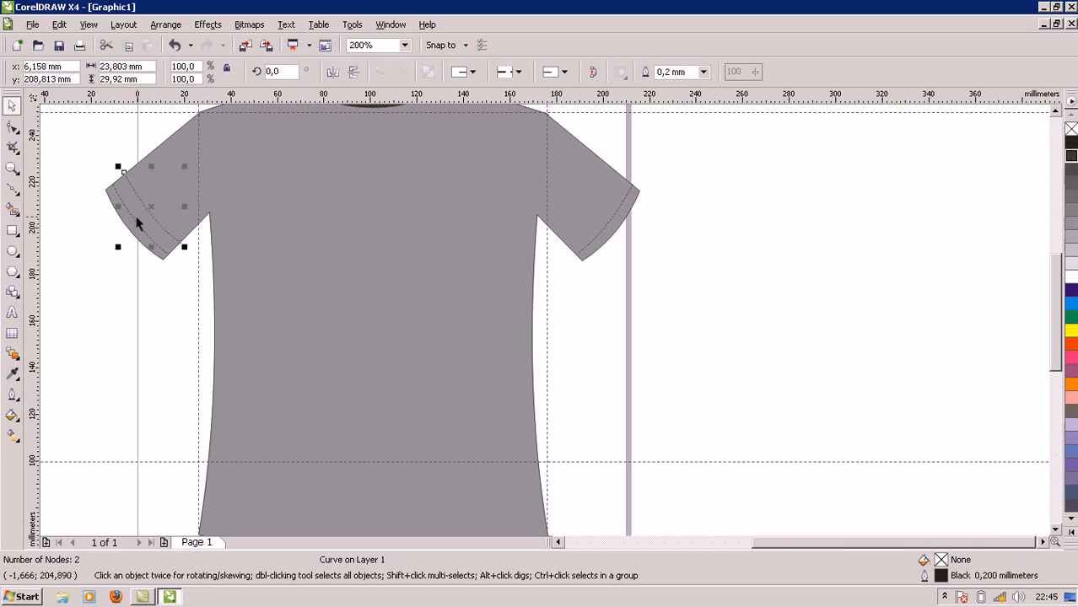
{"action": "left_click_drag", "start_coordinate": [154, 218], "coordinate": [271, 200]}
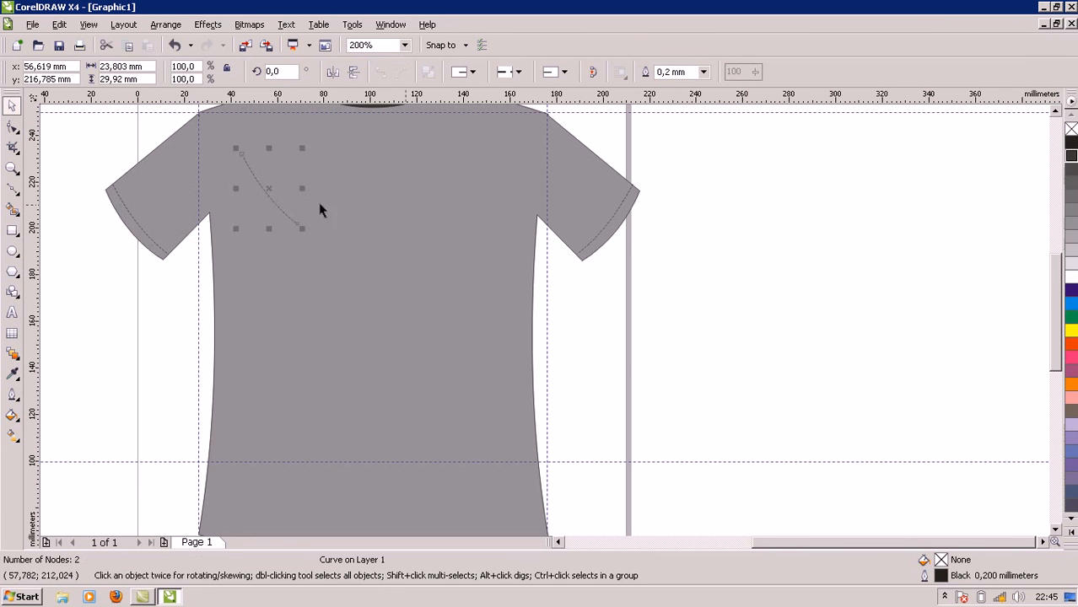
{"action": "scroll", "coordinate": [1039, 305], "scroll_direction": "up", "scroll_amount": 4}
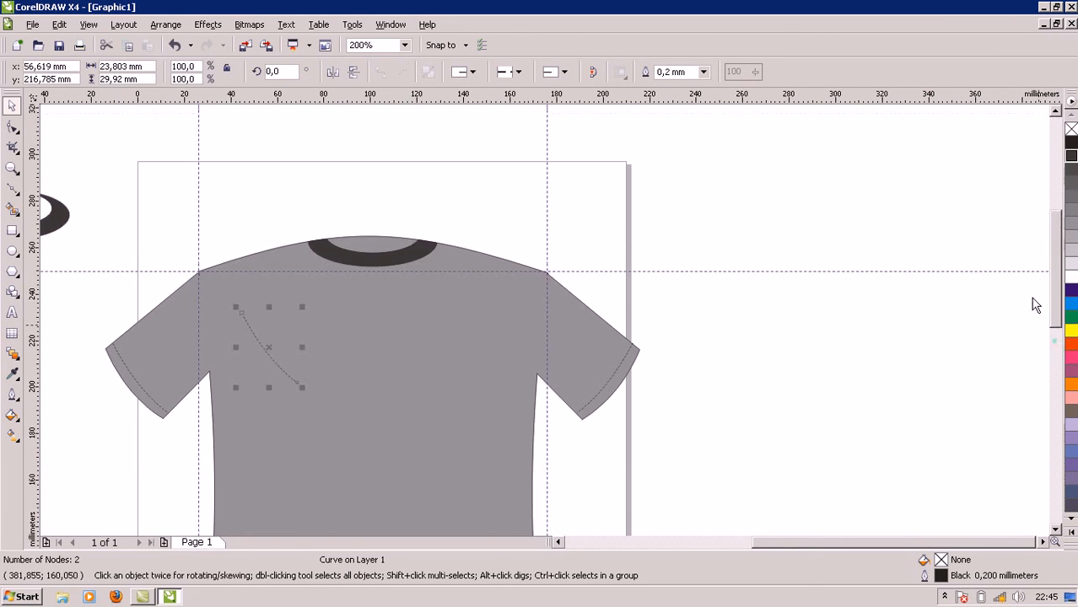
{"action": "left_click_drag", "start_coordinate": [279, 361], "coordinate": [234, 320]}
{"action": "scroll", "coordinate": [233, 320], "scroll_direction": "up", "scroll_amount": 1}
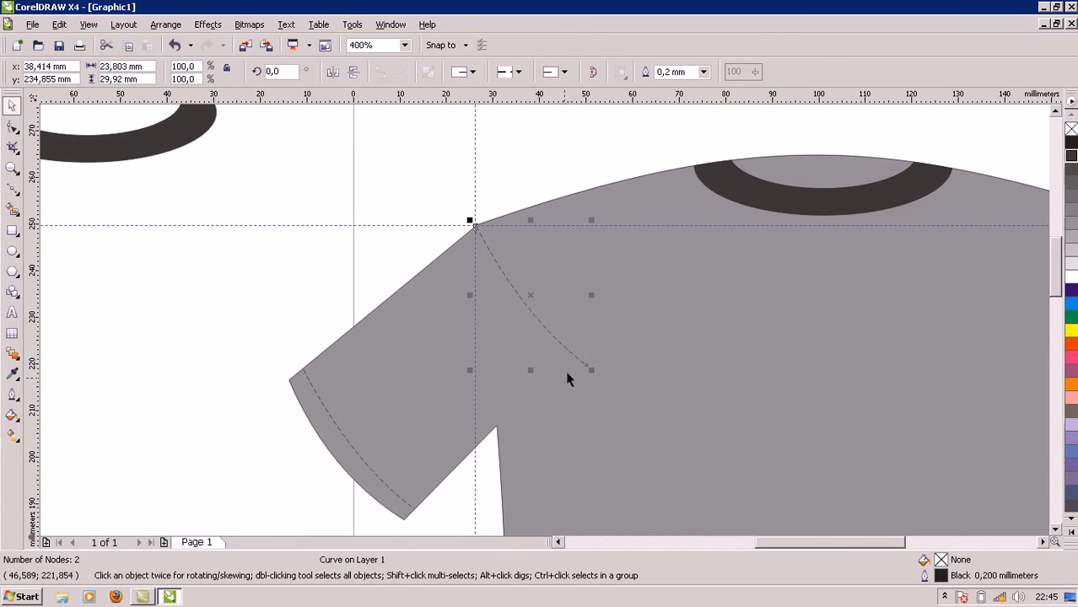
Step: Rotate the copied line about the left shoulder corner to 327° and scale it to 112.2% so its lower end meets the underarm
{"action": "left_click_drag", "start_coordinate": [535, 314], "coordinate": [535, 315]}
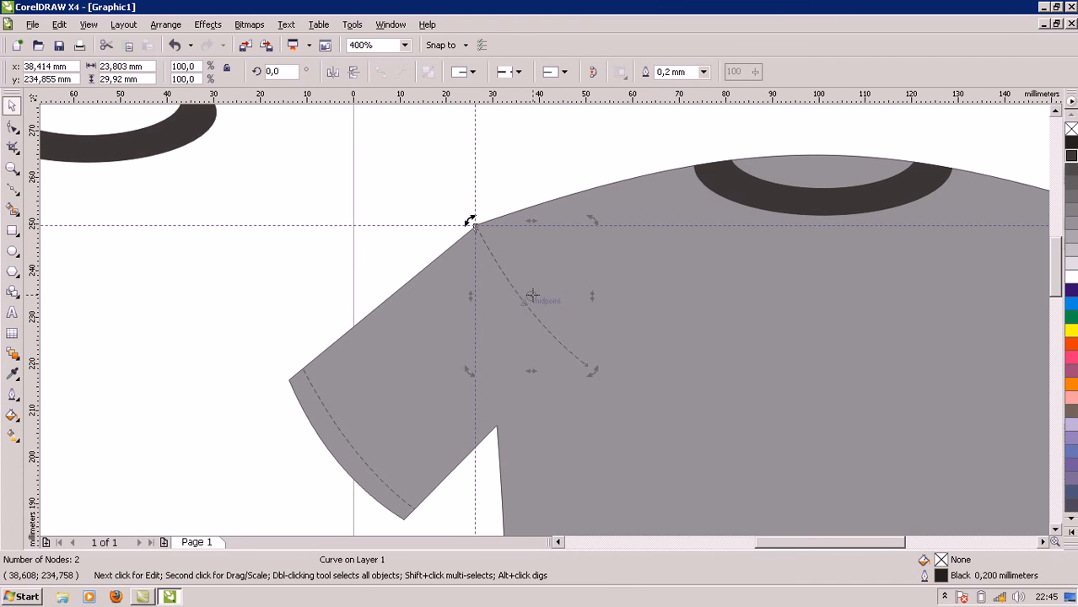
{"action": "left_click_drag", "start_coordinate": [532, 294], "coordinate": [475, 226]}
{"action": "left_click_drag", "start_coordinate": [593, 373], "coordinate": [502, 429]}
{"action": "left_click", "coordinate": [550, 428]}
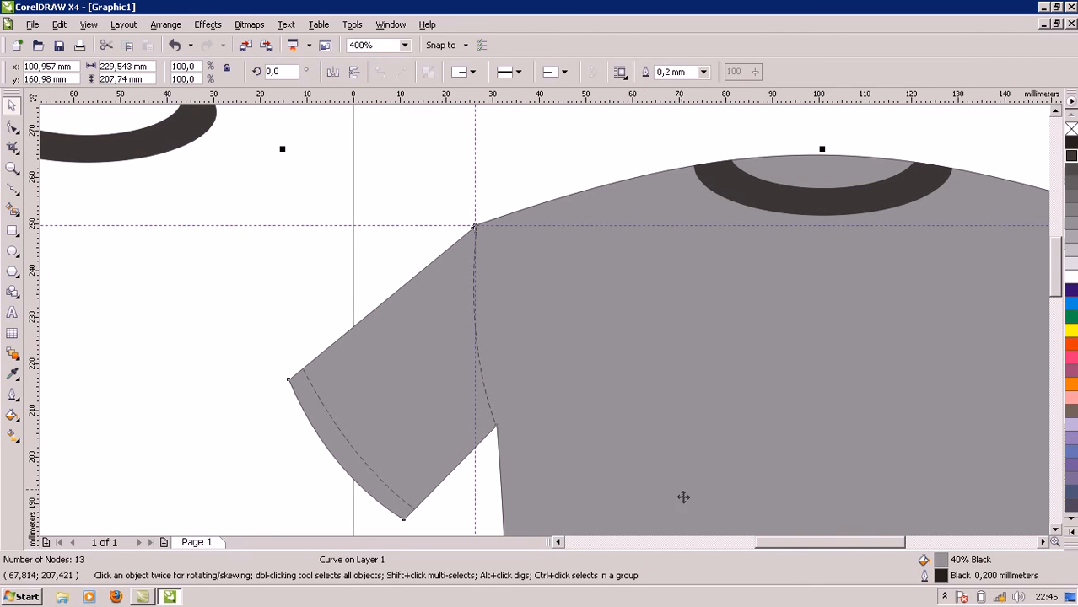
Step: Place a horizontally mirrored copy of the left armhole seam between the right shoulder corner and the right underarm
{"action": "left_click_drag", "start_coordinate": [776, 545], "coordinate": [814, 542]}
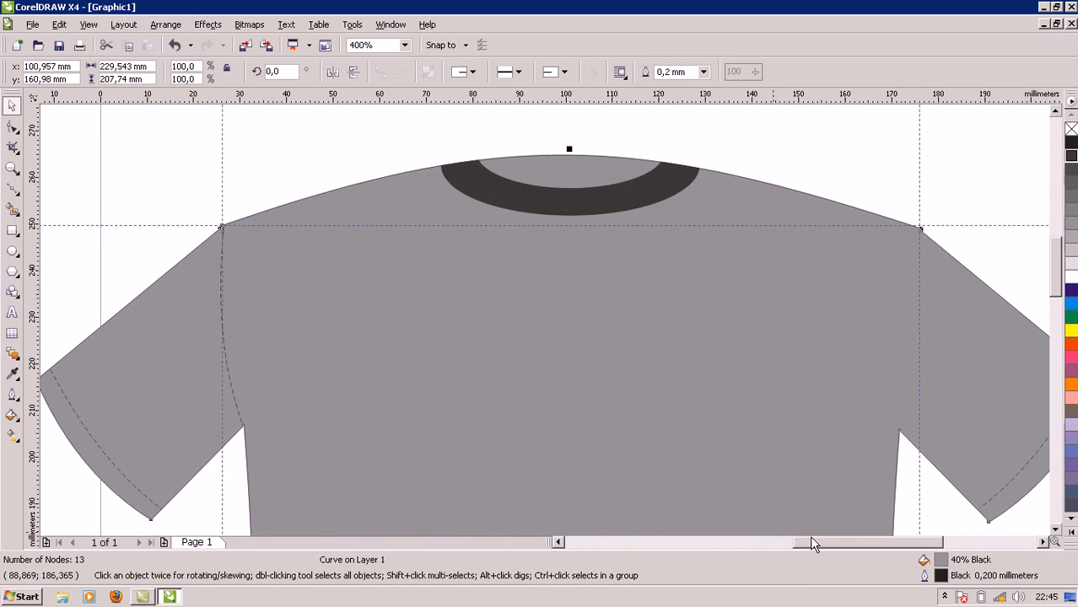
{"action": "left_click", "coordinate": [242, 422]}
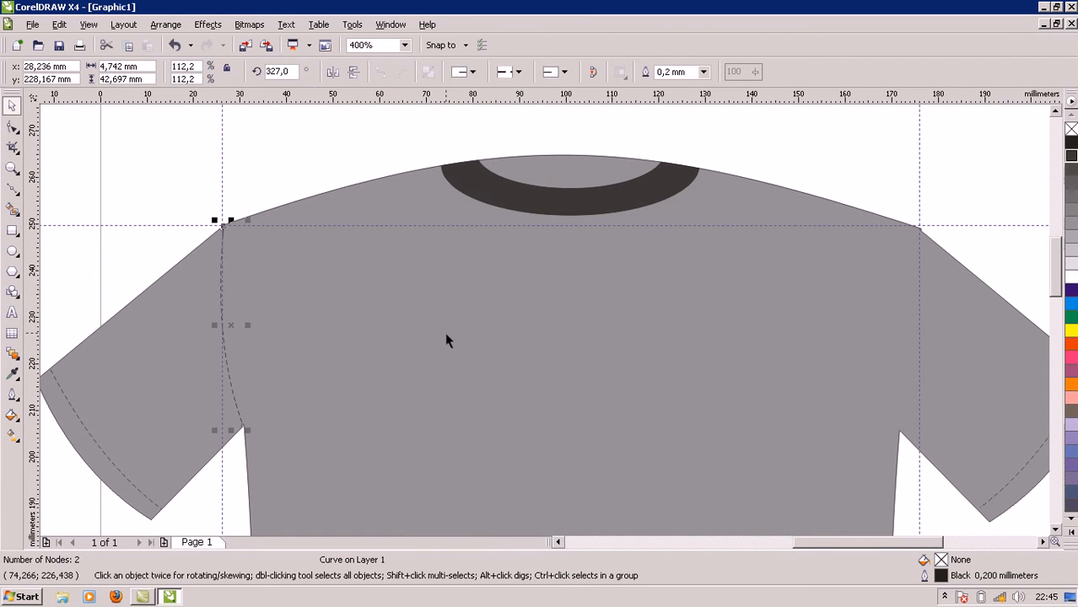
{"action": "key", "text": "ctrl+d"}
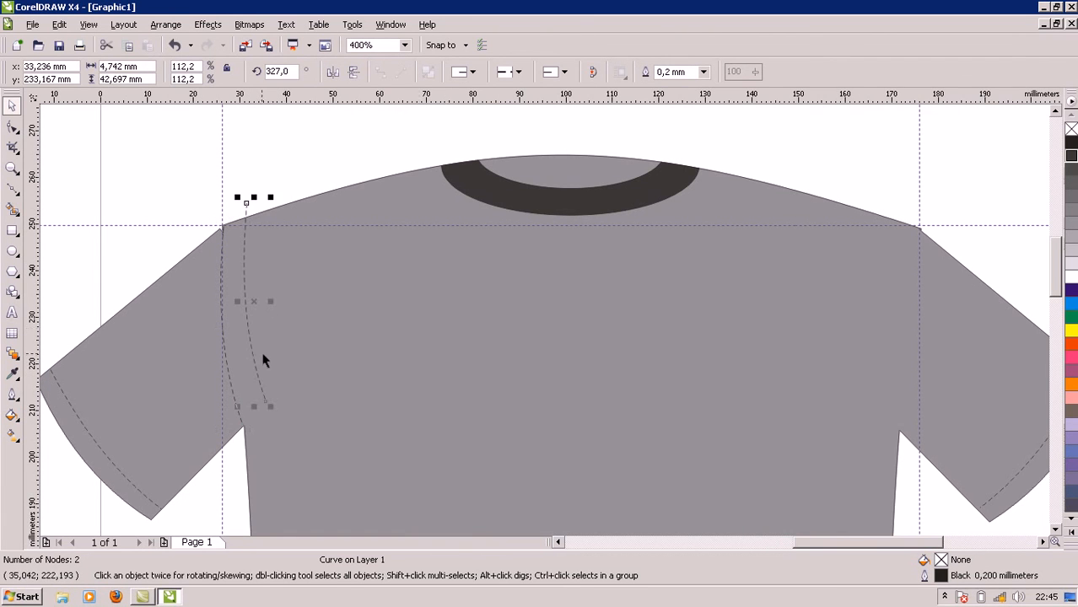
{"action": "left_click_drag", "start_coordinate": [253, 355], "coordinate": [926, 389]}
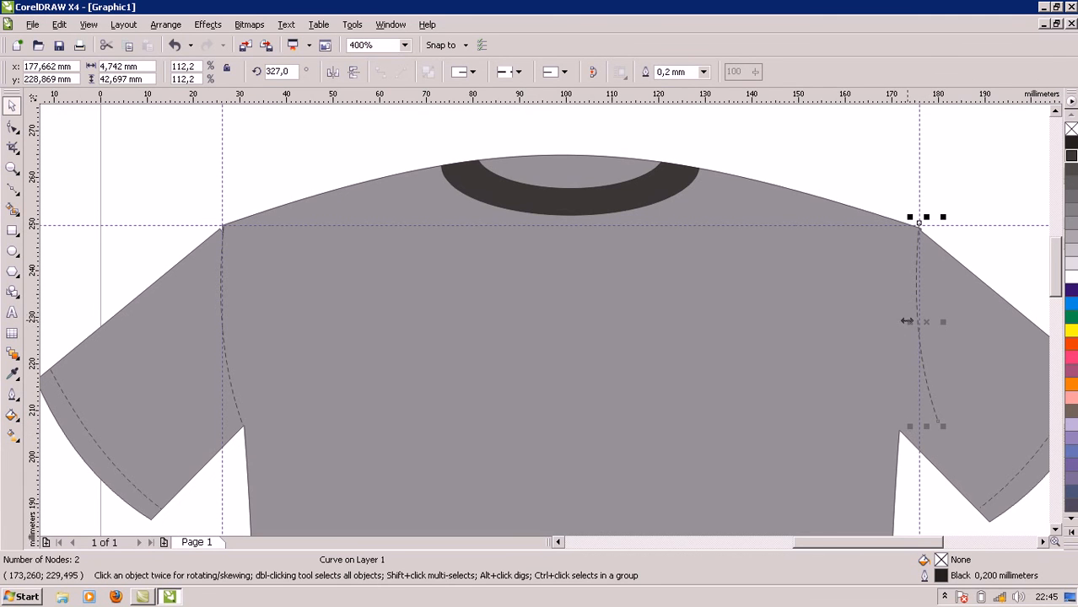
{"action": "left_click_drag", "start_coordinate": [905, 316], "coordinate": [917, 357]}
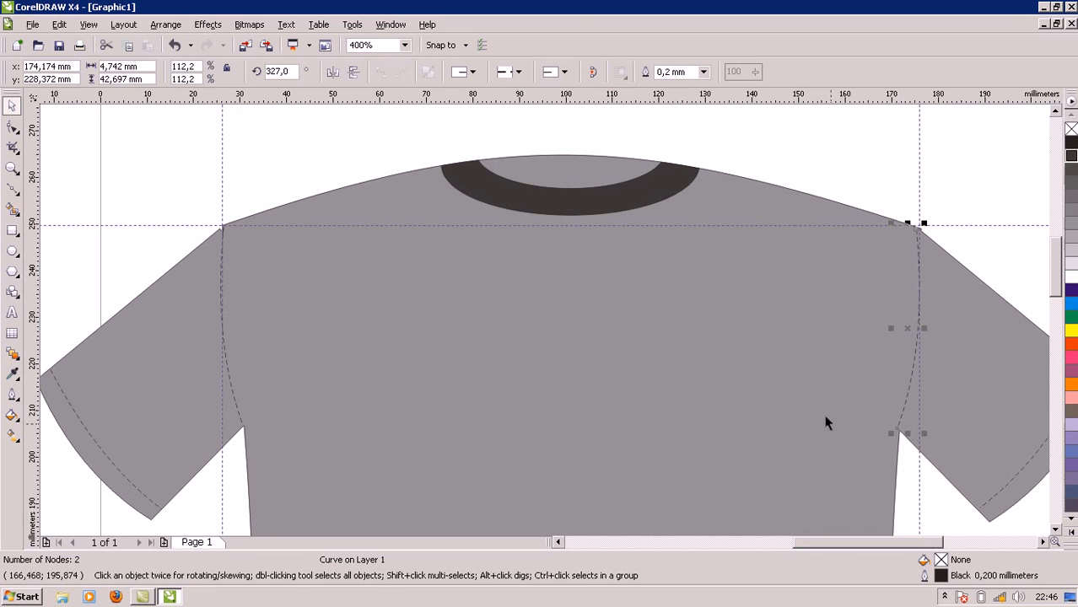
{"action": "left_click", "coordinate": [878, 489]}
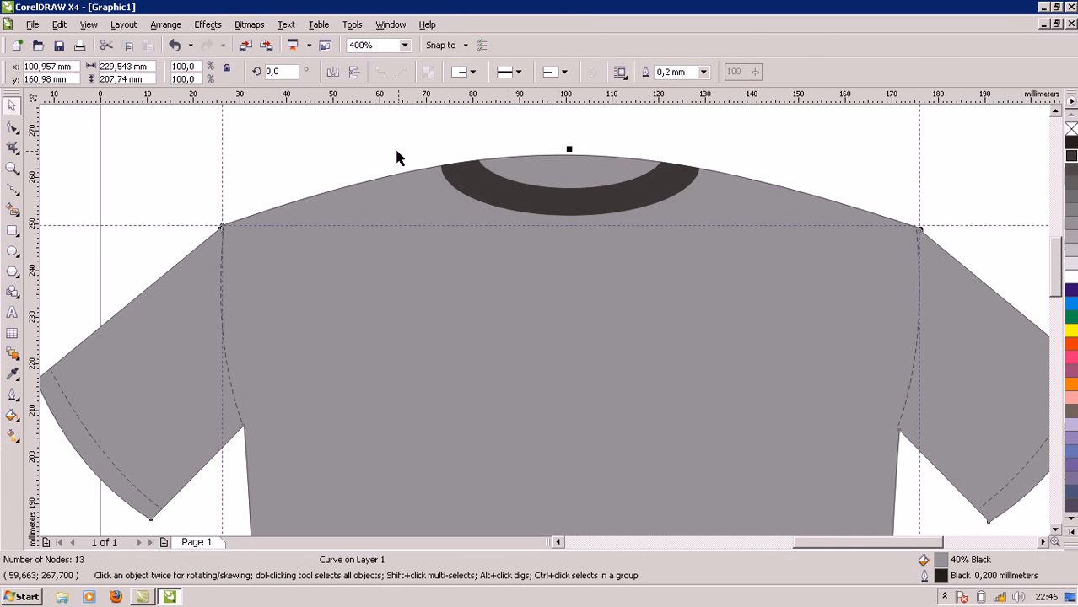
Step: Duplicate the left armhole seam as a shoulder seam from the collar's left end to the armhole, rotated to 253.8° and scaled to 136.2%
{"action": "left_click", "coordinate": [235, 390]}
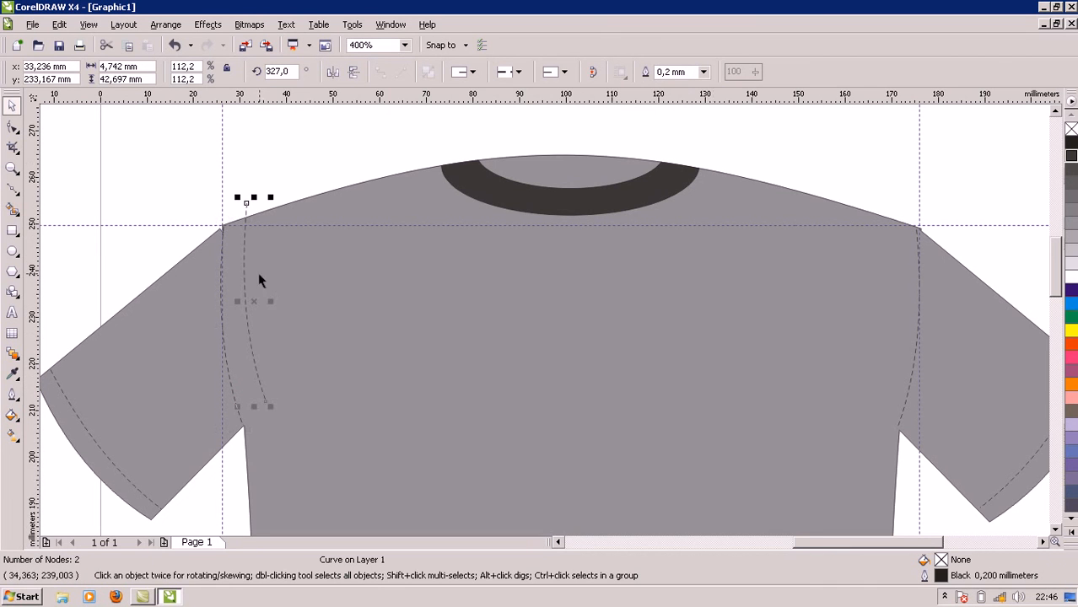
{"action": "left_click_drag", "start_coordinate": [225, 294], "coordinate": [443, 244]}
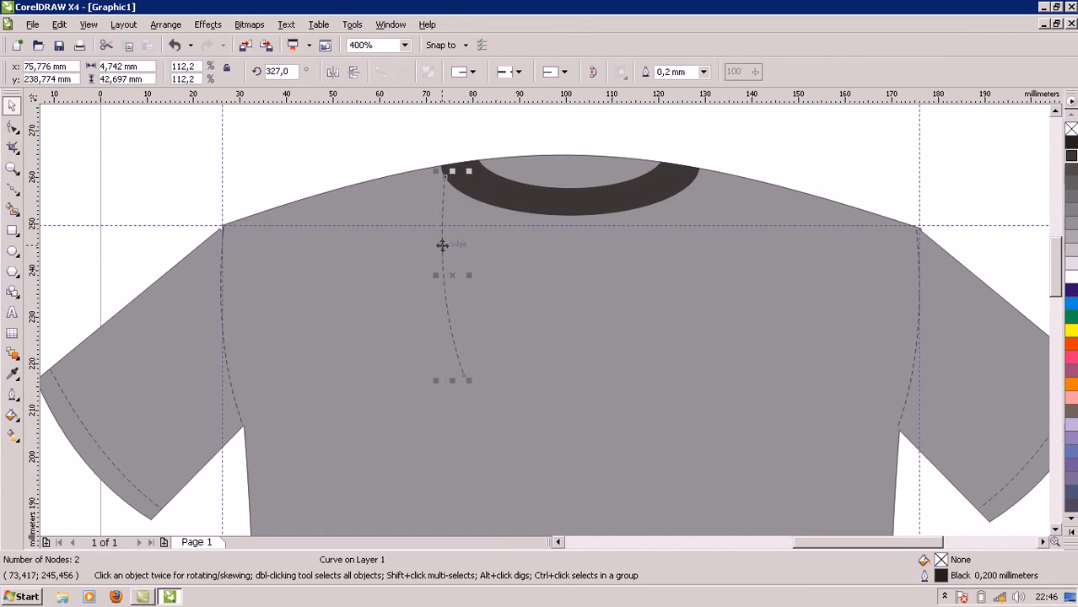
{"action": "left_click", "coordinate": [448, 300]}
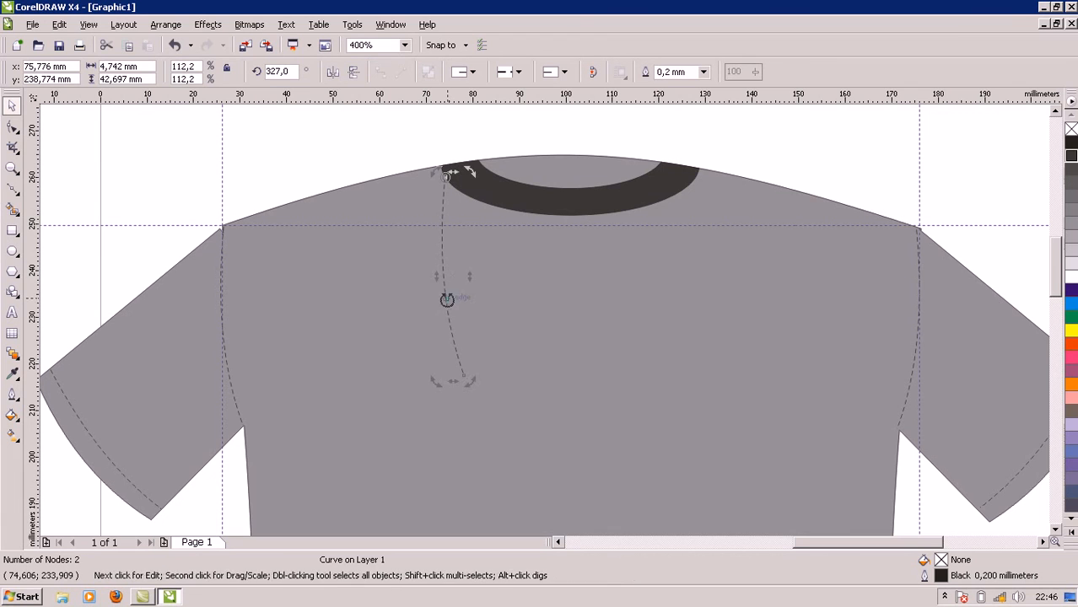
{"action": "left_click_drag", "start_coordinate": [469, 381], "coordinate": [249, 263]}
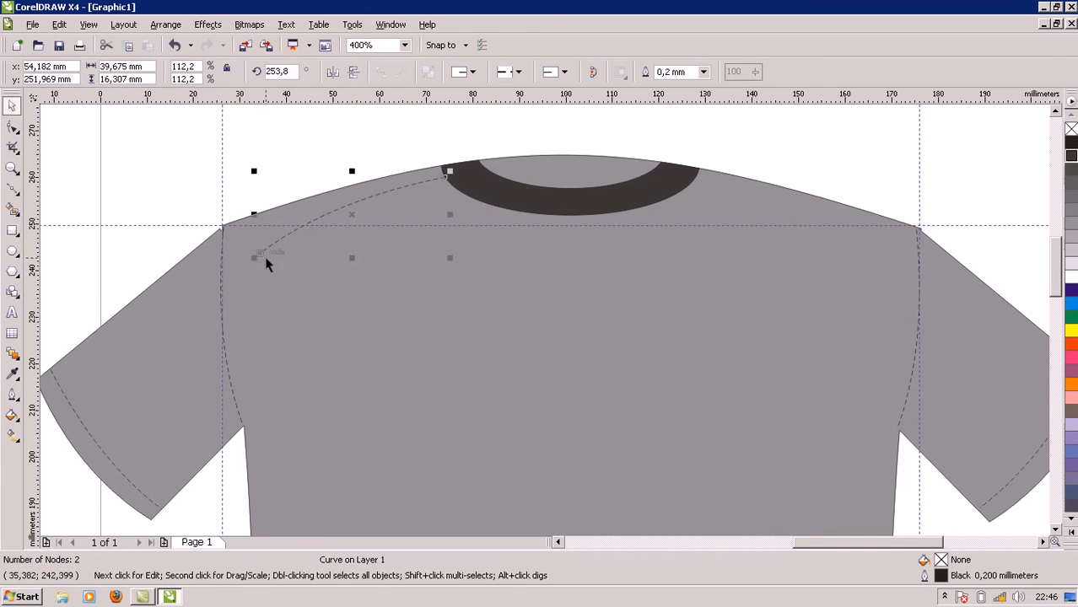
{"action": "left_click_drag", "start_coordinate": [254, 258], "coordinate": [219, 297]}
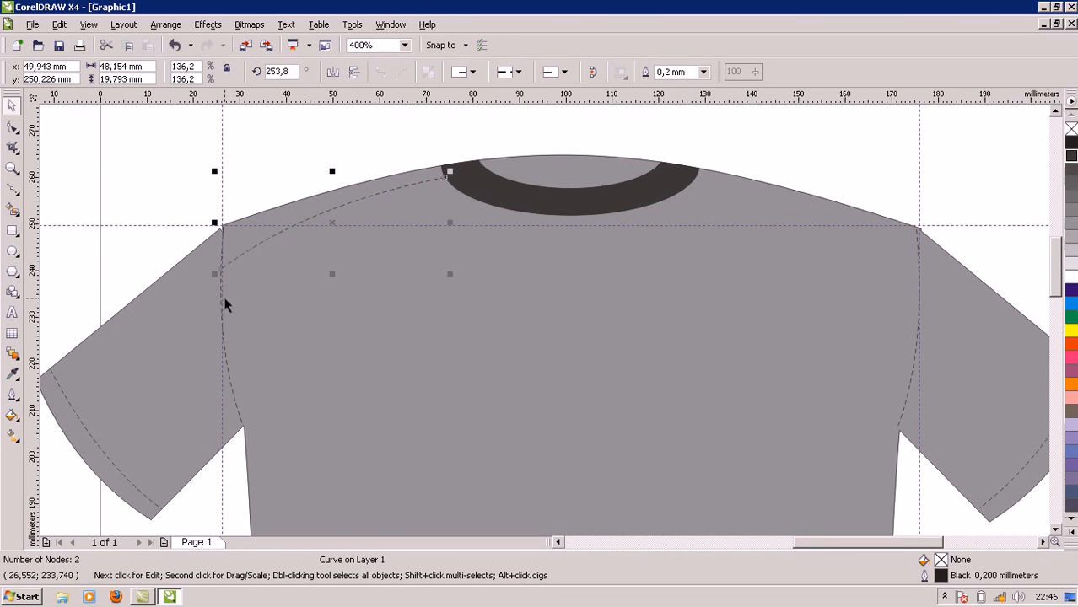
{"action": "left_click", "coordinate": [236, 365]}
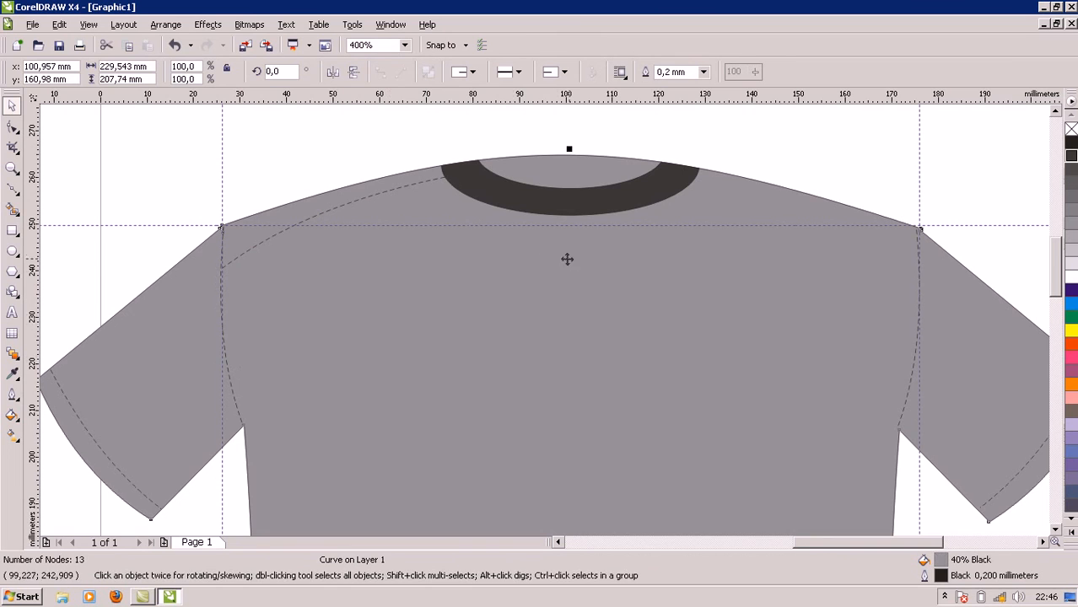
Step: Duplicate the left shoulder seam, move the copy onto the chest and mirror it horizontally
{"action": "left_click", "coordinate": [376, 200]}
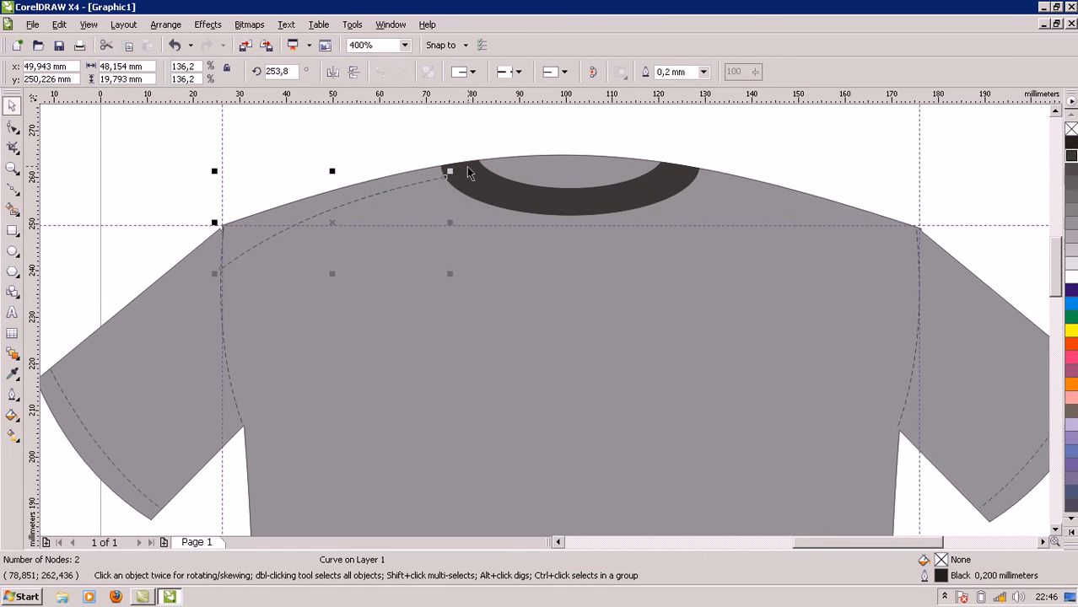
{"action": "left_click_drag", "start_coordinate": [413, 178], "coordinate": [462, 282]}
{"action": "key", "text": "ctrl+z"}
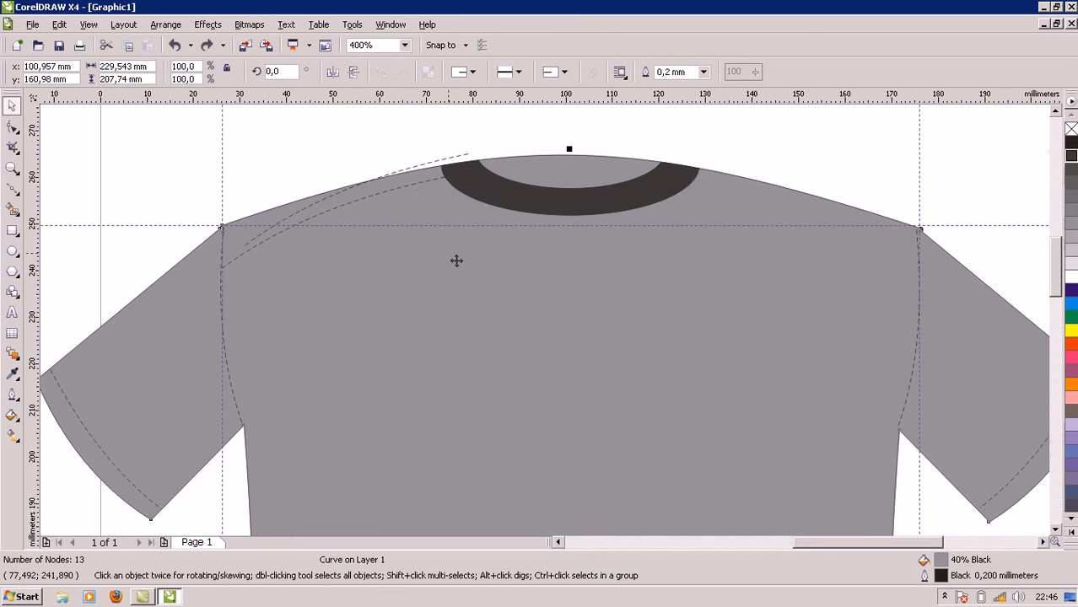
{"action": "left_click", "coordinate": [432, 164]}
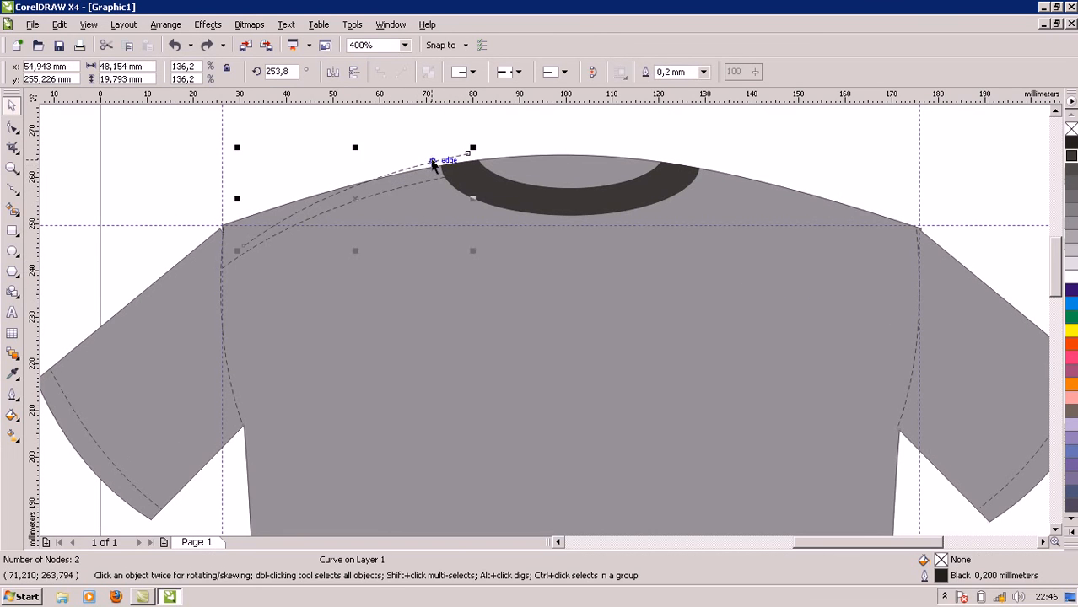
{"action": "left_click_drag", "start_coordinate": [468, 154], "coordinate": [580, 287]}
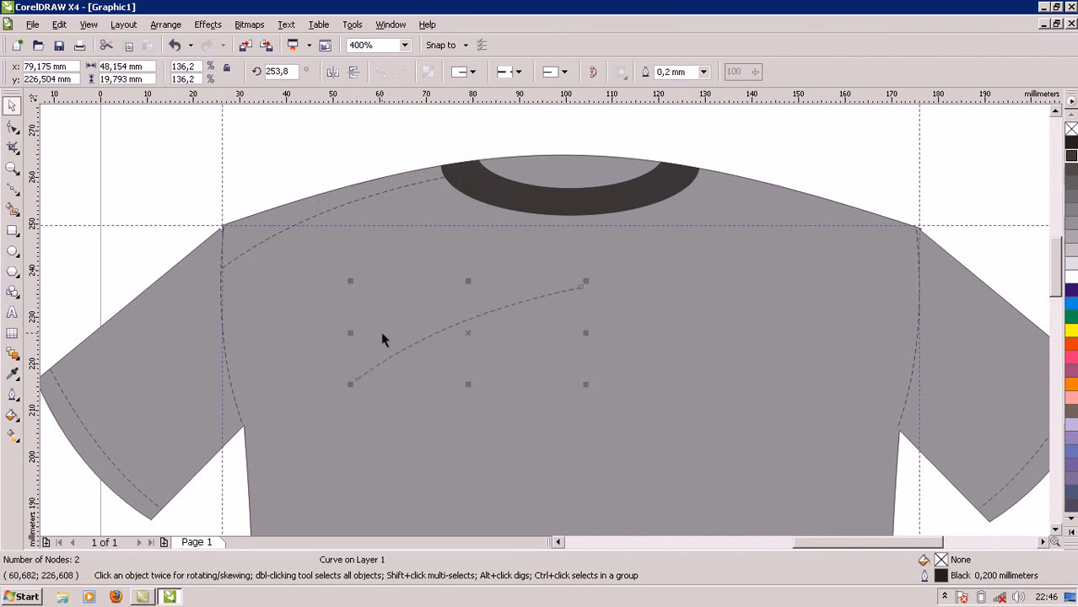
{"action": "left_click_drag", "start_coordinate": [350, 333], "coordinate": [640, 344]}
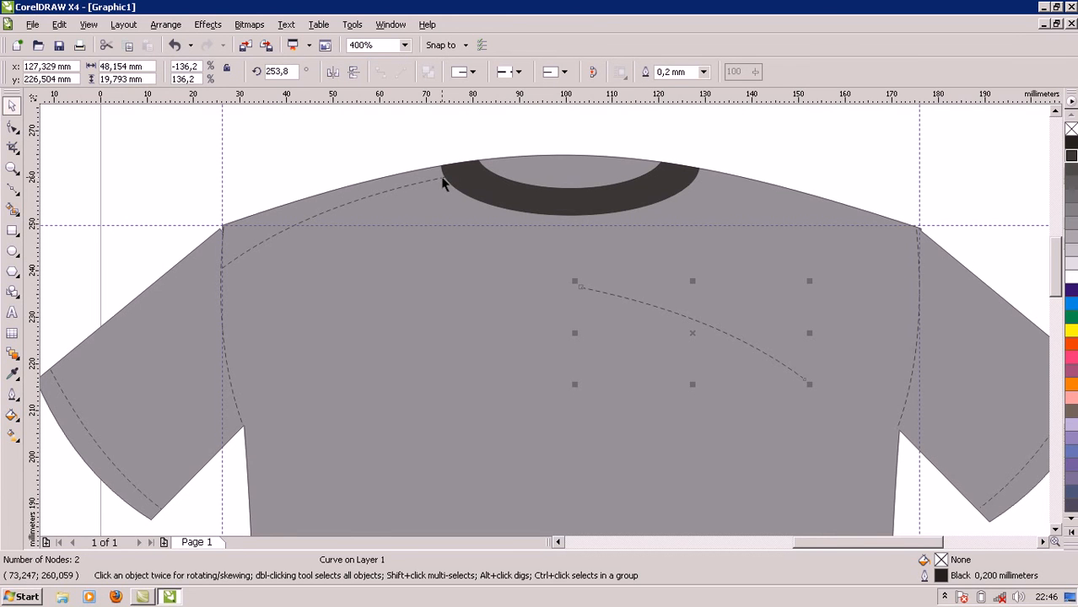
Step: Fit the mirrored seam between the collar's right end and the right armhole using a temporary horizontal guideline at 260.228 mm, and delete the guideline
{"action": "left_click_drag", "start_coordinate": [553, 100], "coordinate": [564, 177]}
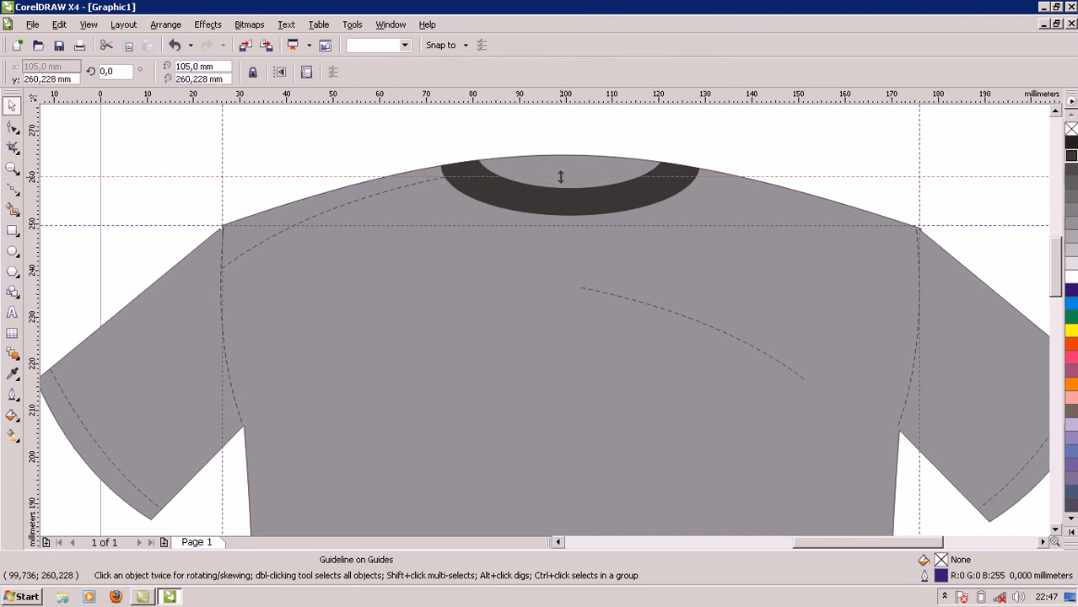
{"action": "left_click", "coordinate": [721, 334]}
{"action": "left_click_drag", "start_coordinate": [722, 332], "coordinate": [842, 222]}
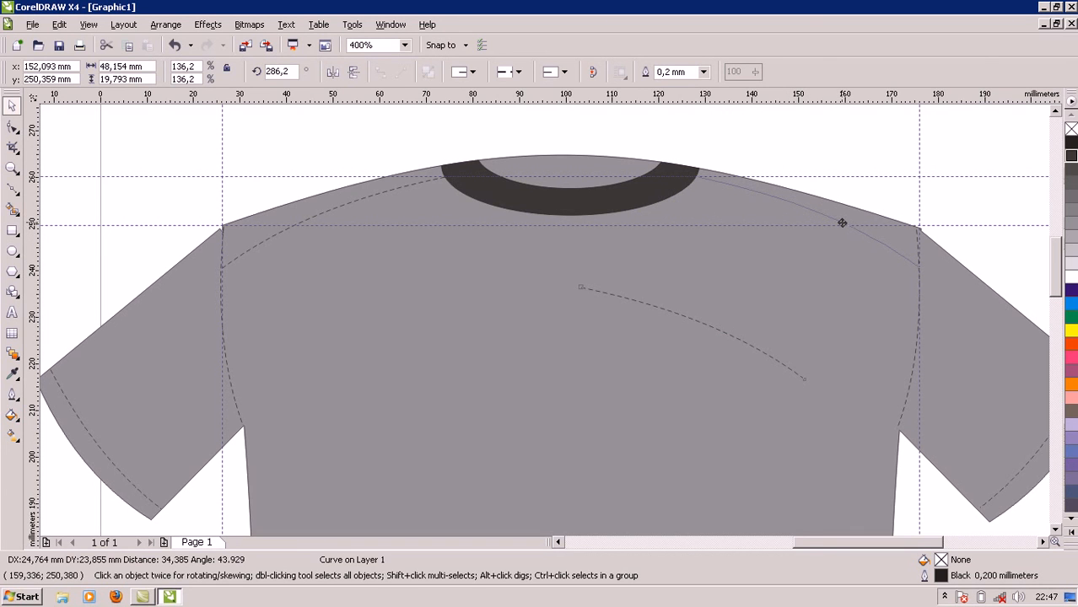
{"action": "left_click_drag", "start_coordinate": [842, 222], "coordinate": [841, 222]}
{"action": "left_click", "coordinate": [810, 285]}
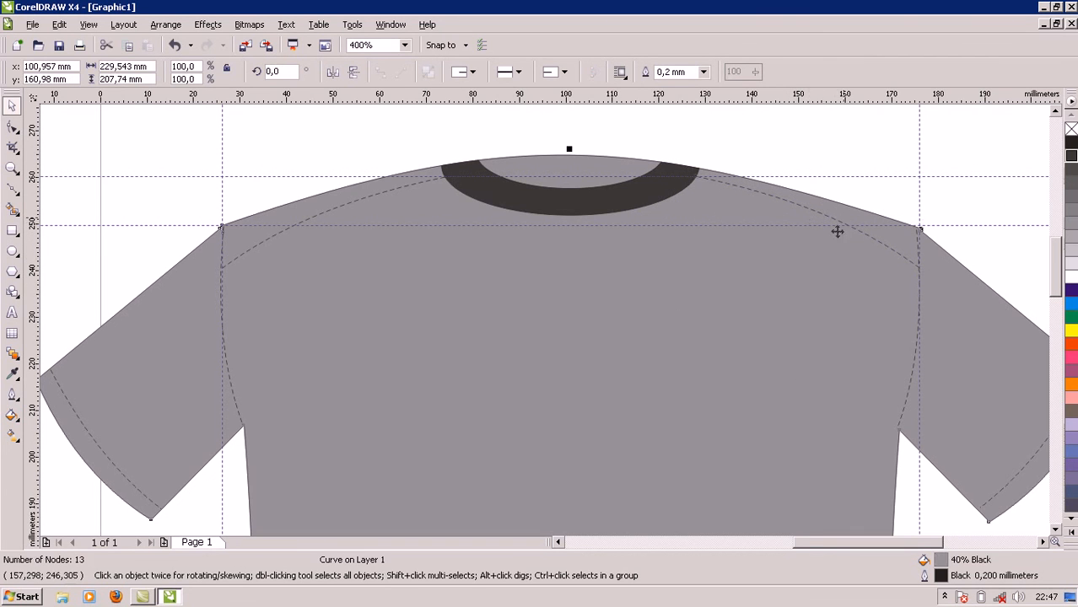
{"action": "left_click", "coordinate": [855, 178]}
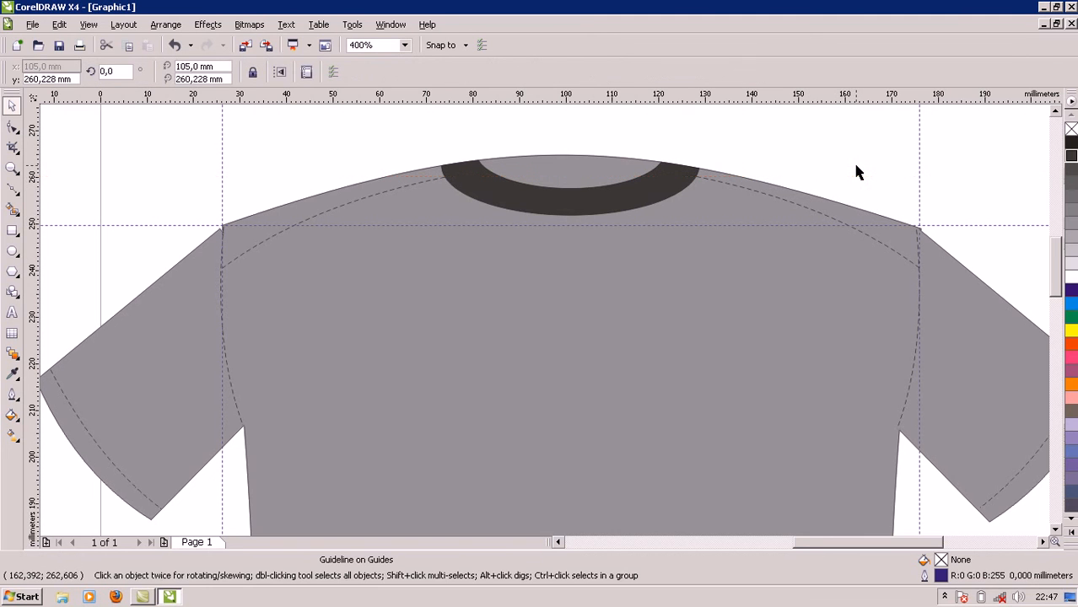
{"action": "key", "text": "Delete"}
Step: Duplicate the left cuff's dashed line and move the copy to the middle of the shirt just above the hem
{"action": "scroll", "coordinate": [739, 410], "scroll_direction": "down", "scroll_amount": 1}
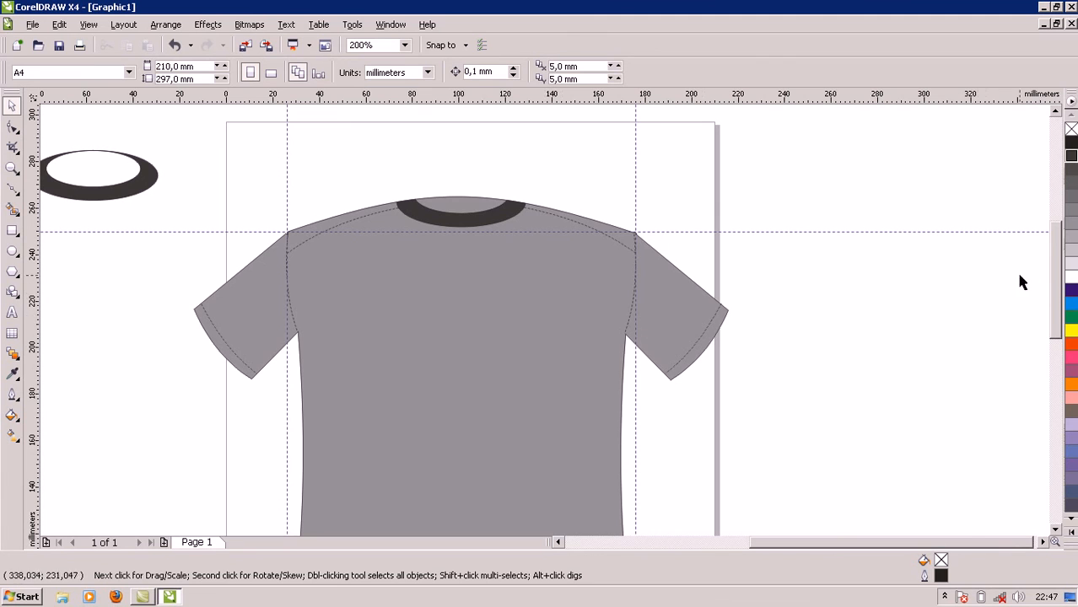
{"action": "left_click_drag", "start_coordinate": [1053, 290], "coordinate": [1056, 349]}
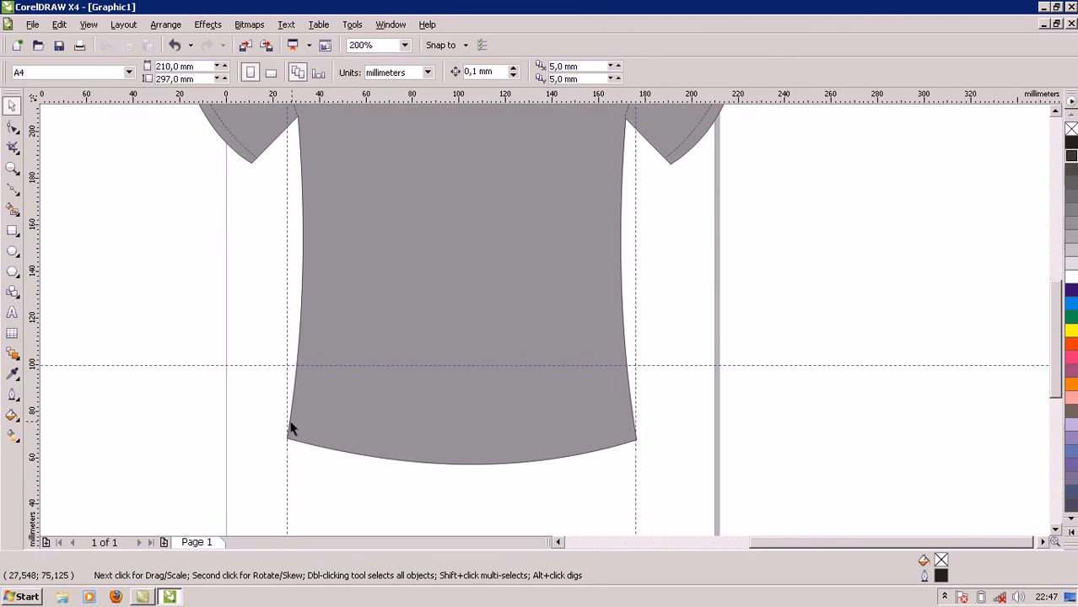
{"action": "left_click", "coordinate": [247, 150]}
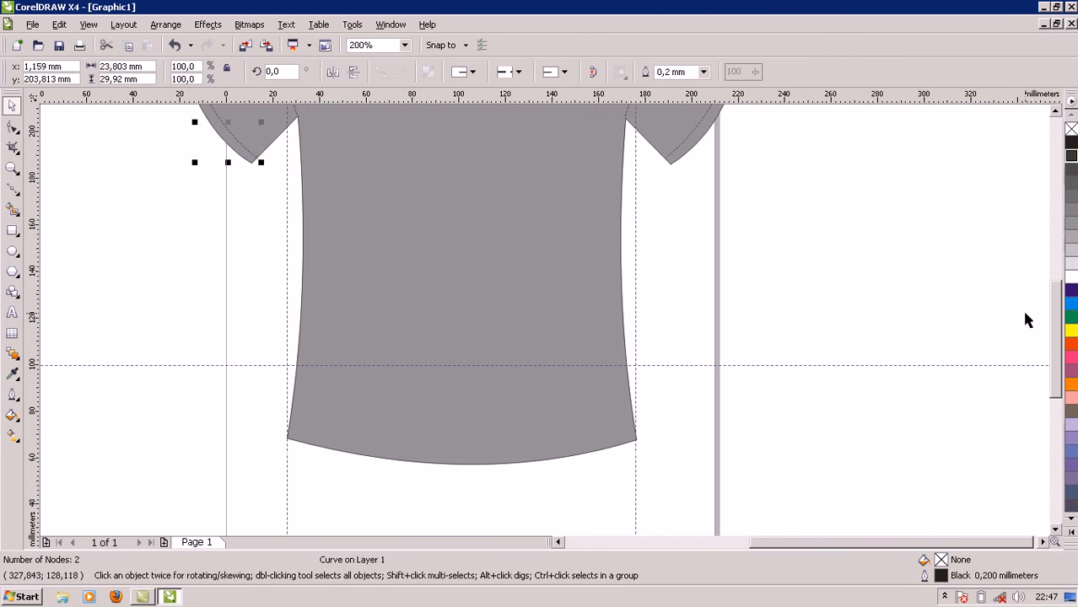
{"action": "left_click_drag", "start_coordinate": [1058, 358], "coordinate": [1039, 287]}
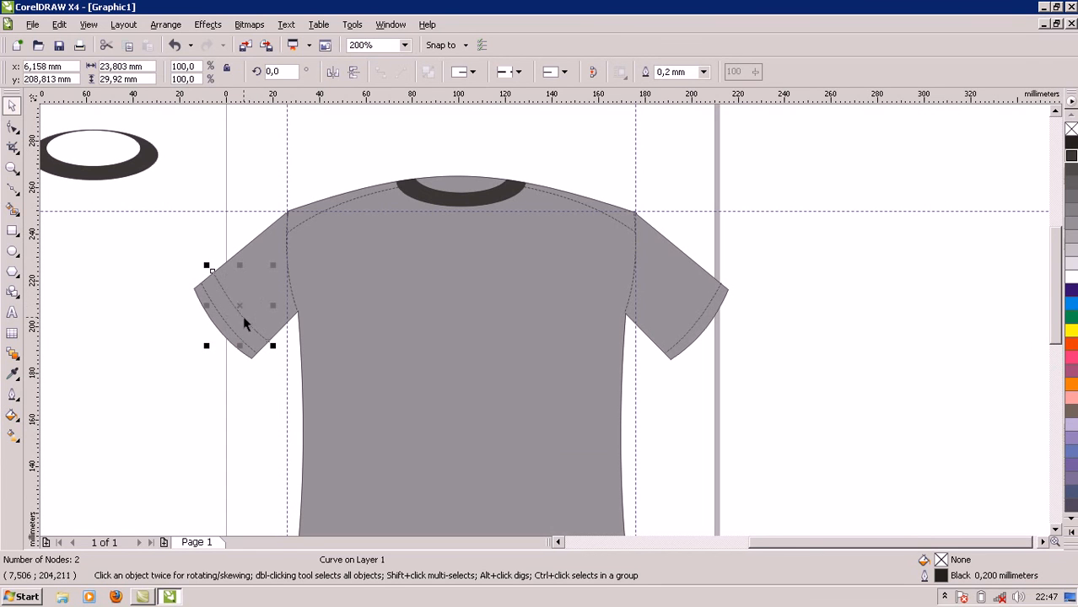
{"action": "left_click_drag", "start_coordinate": [243, 314], "coordinate": [440, 402]}
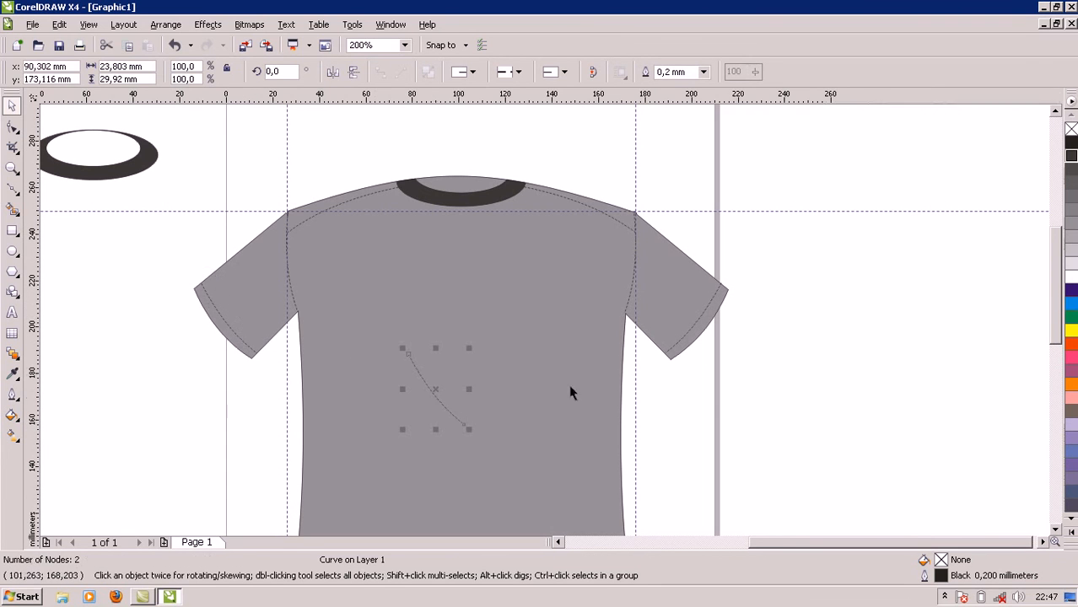
{"action": "scroll", "coordinate": [316, 187], "scroll_direction": "down", "scroll_amount": 5}
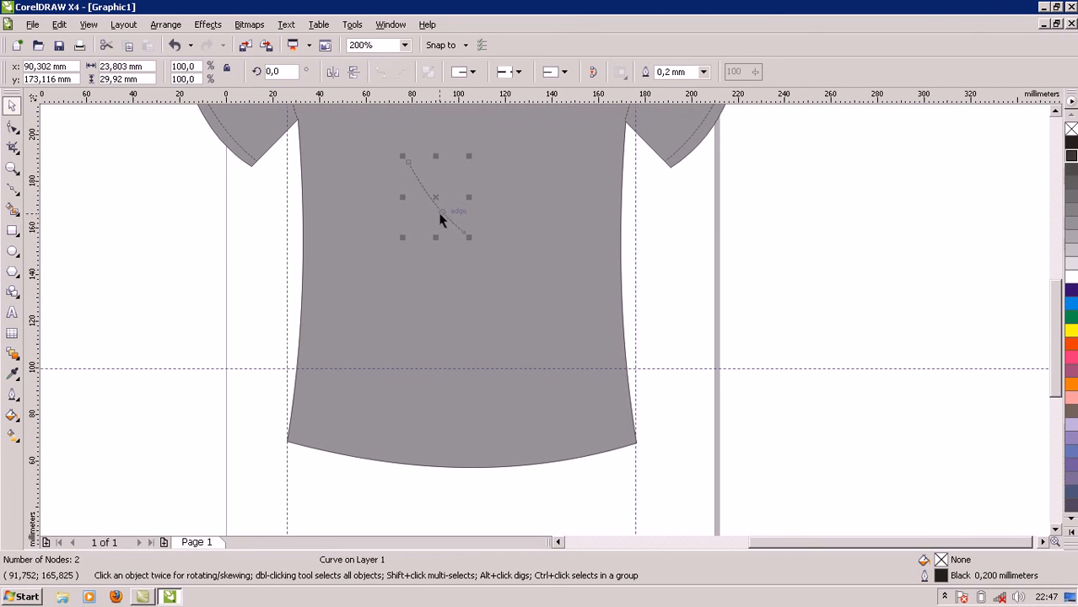
{"action": "left_click_drag", "start_coordinate": [439, 211], "coordinate": [452, 419]}
Step: Rotate the copied line to 50.3° and scale it to 382.7% so it spans the hem from side edge to side edge
{"action": "left_click", "coordinate": [452, 418]}
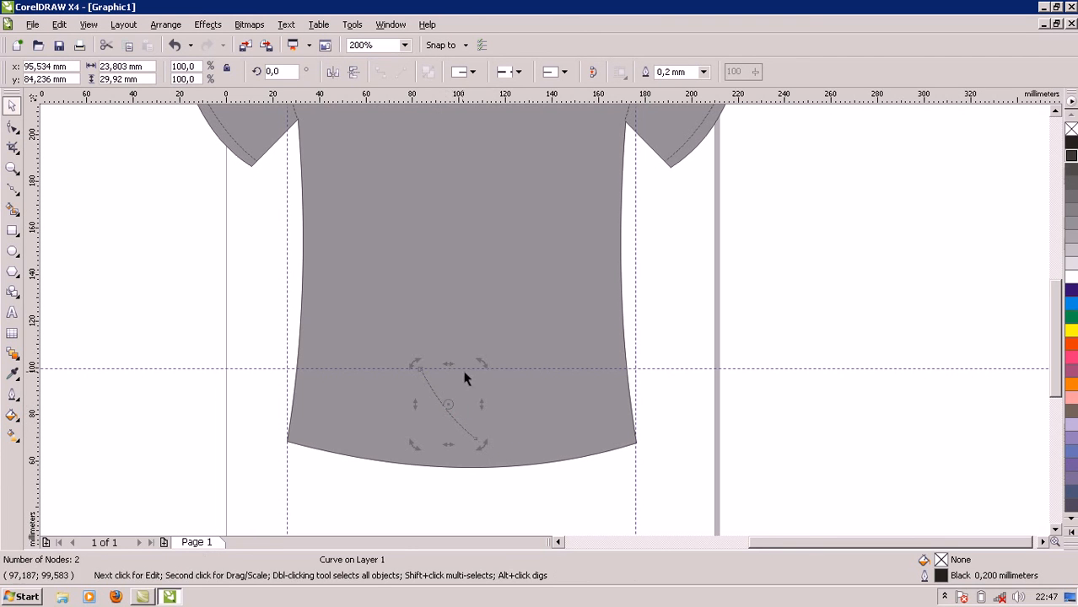
{"action": "left_click_drag", "start_coordinate": [488, 366], "coordinate": [435, 340]}
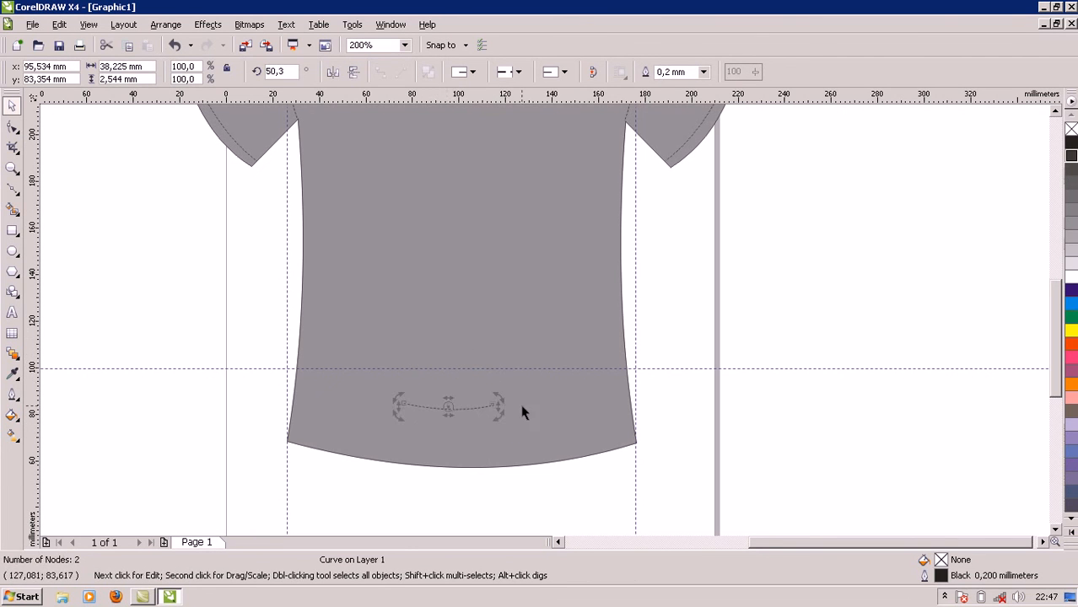
{"action": "left_click", "coordinate": [460, 411]}
{"action": "left_click_drag", "start_coordinate": [473, 409], "coordinate": [722, 386]}
{"action": "left_click_drag", "start_coordinate": [601, 432], "coordinate": [472, 442]}
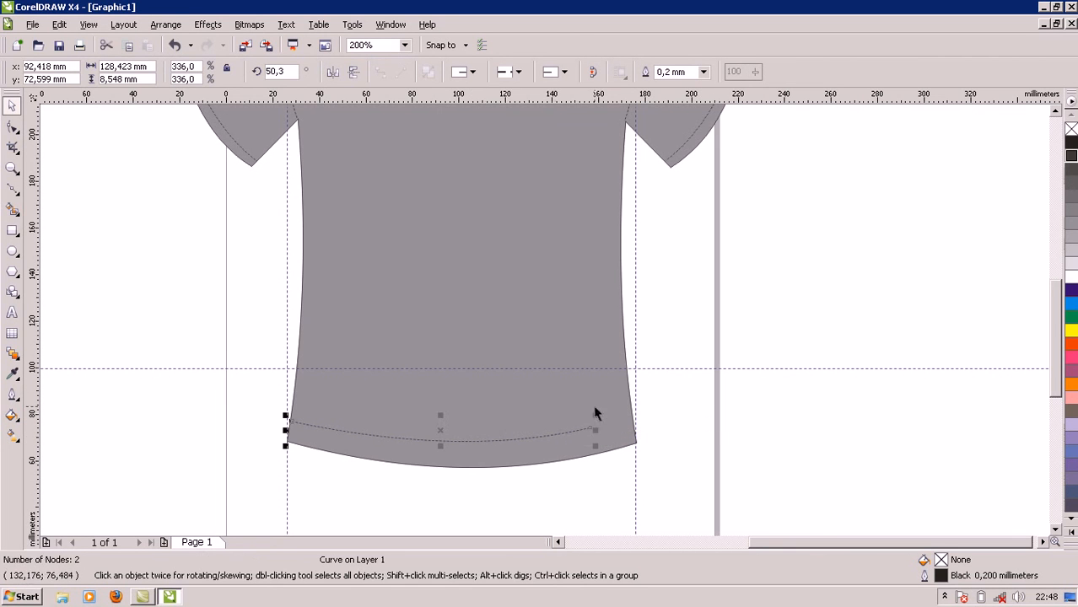
{"action": "left_click_drag", "start_coordinate": [595, 413], "coordinate": [636, 410]}
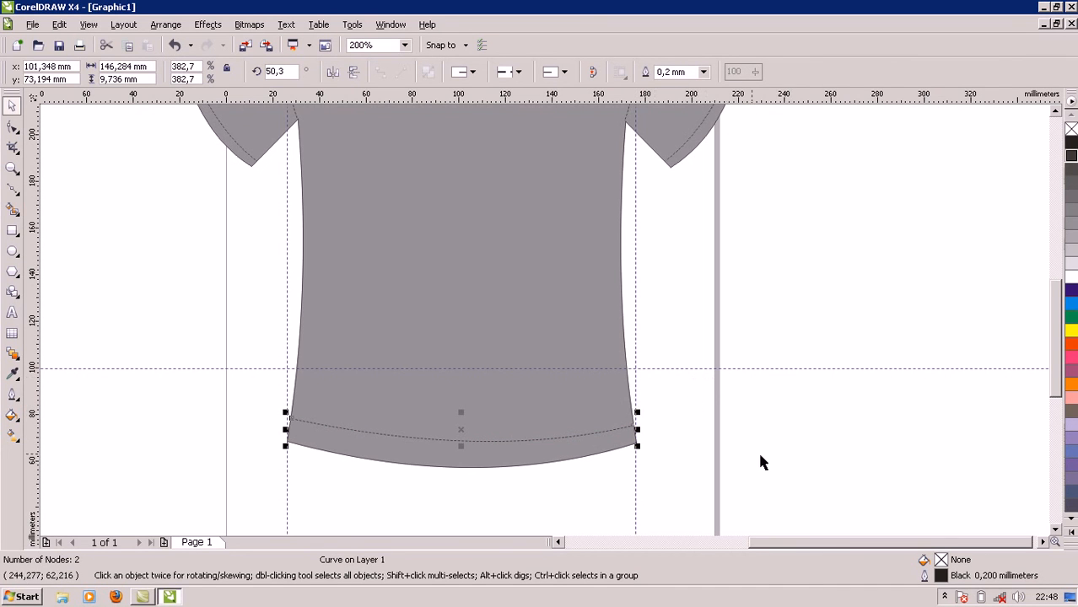
Step: Nudge the dashed hem line down closer to the bottom edge and rotate it to 50.8°
{"action": "key", "text": "Down"}
{"action": "key", "text": "Down"}
{"action": "key", "text": "Down"}
{"action": "key", "text": "Down"}
{"action": "key", "text": "Down"}
{"action": "key", "text": "Down"}
{"action": "key", "text": "Down"}
{"action": "key", "text": "Down"}
{"action": "key", "text": "Down"}
{"action": "key", "text": "Down"}
{"action": "key", "text": "Down"}
{"action": "key", "text": "Down"}
{"action": "key", "text": "Down"}
{"action": "key", "text": "Down"}
{"action": "key", "text": "Down"}
{"action": "key", "text": "Down"}
{"action": "key", "text": "Down"}
{"action": "key", "text": "Down"}
{"action": "key", "text": "Down"}
{"action": "key", "text": "Down"}
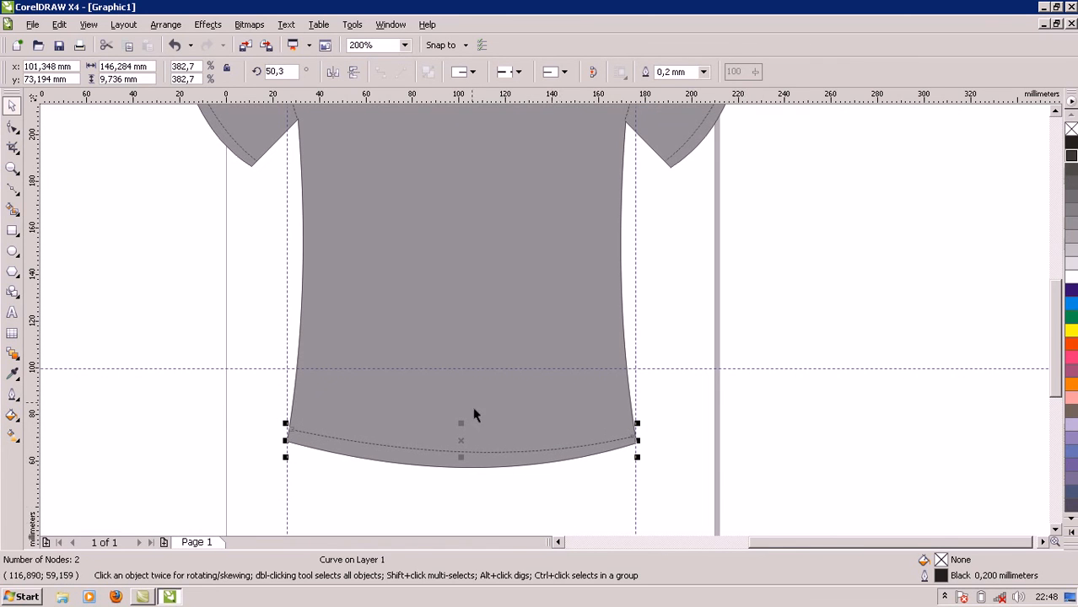
{"action": "left_click", "coordinate": [493, 451]}
{"action": "left_click_drag", "start_coordinate": [639, 424], "coordinate": [638, 426]}
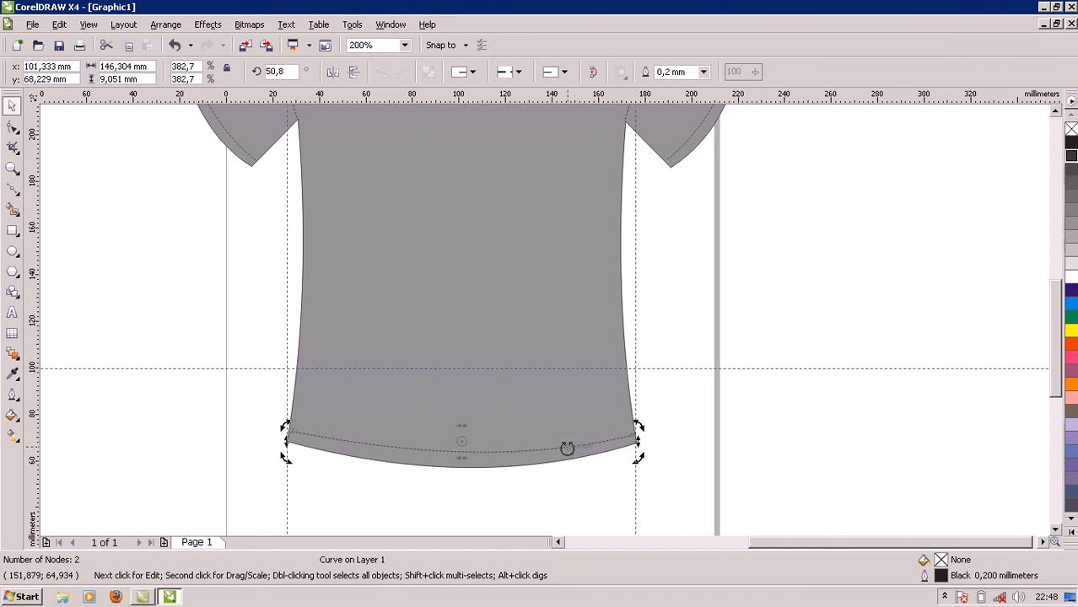
Step: Try rotating the dashed hem line slightly further to even out its ends
{"action": "left_click", "coordinate": [539, 421]}
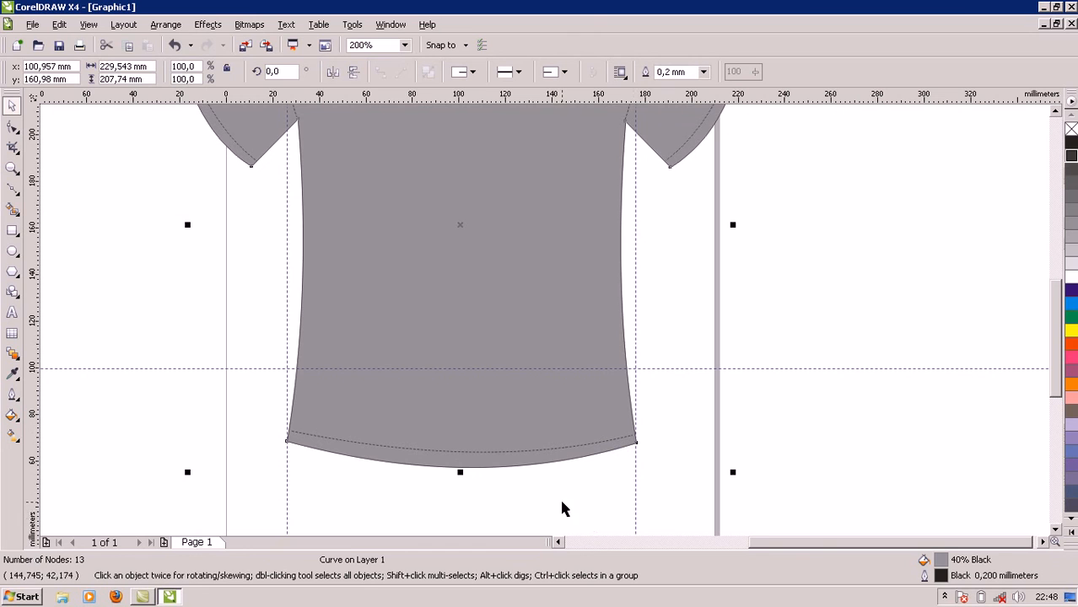
{"action": "left_click", "coordinate": [539, 448]}
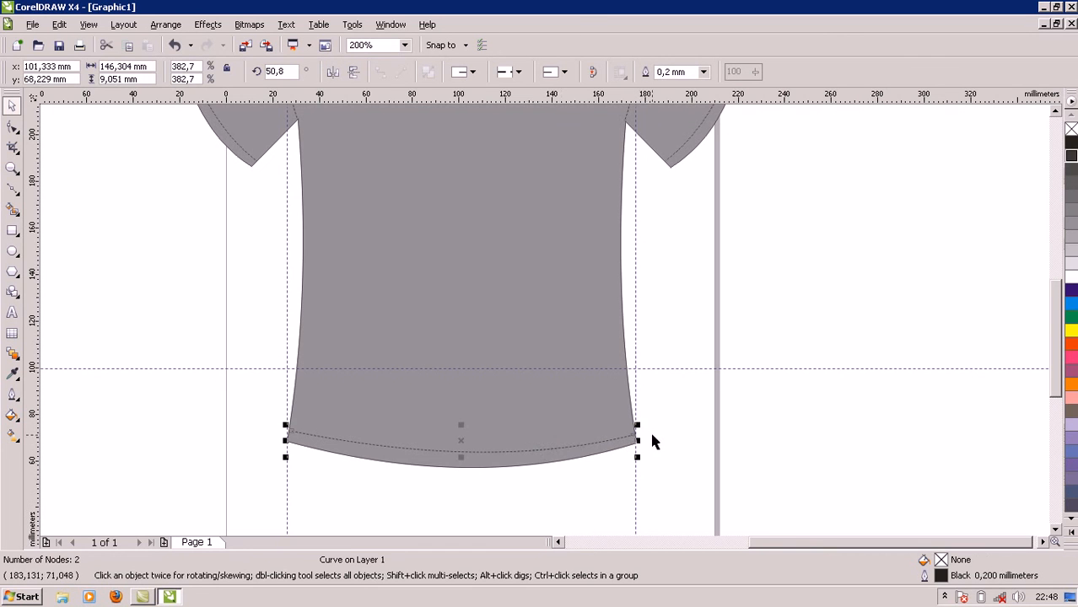
{"action": "left_click", "coordinate": [541, 447]}
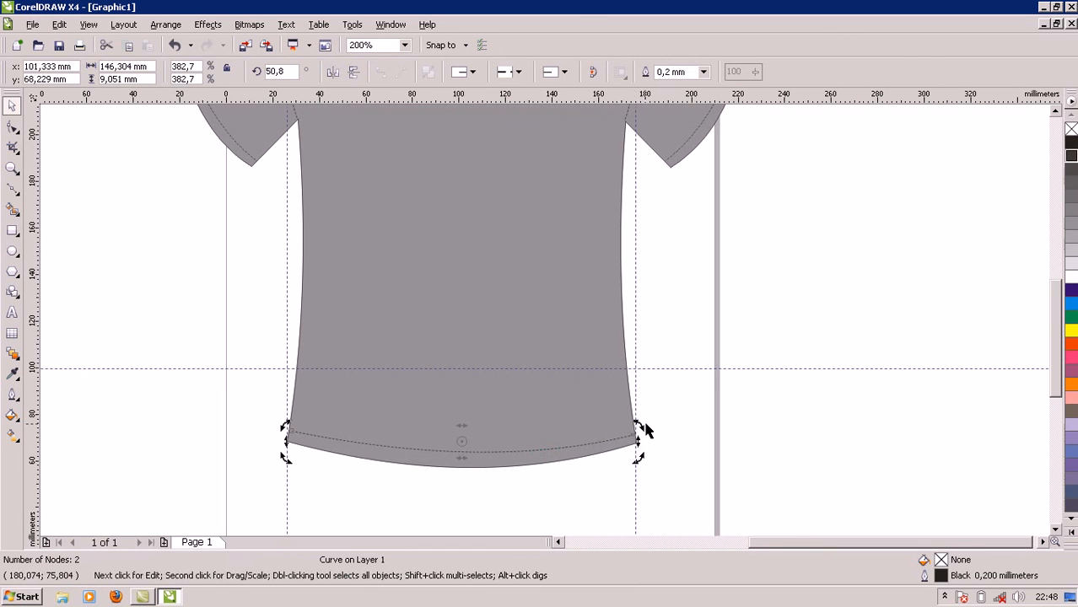
{"action": "left_click_drag", "start_coordinate": [643, 432], "coordinate": [639, 427]}
{"action": "scroll", "coordinate": [621, 444], "scroll_direction": "up", "scroll_amount": 1}
{"action": "left_click_drag", "start_coordinate": [579, 291], "coordinate": [577, 288]}
{"action": "left_click", "coordinate": [534, 366]}
{"action": "scroll", "coordinate": [544, 323], "scroll_direction": "down", "scroll_amount": 1}
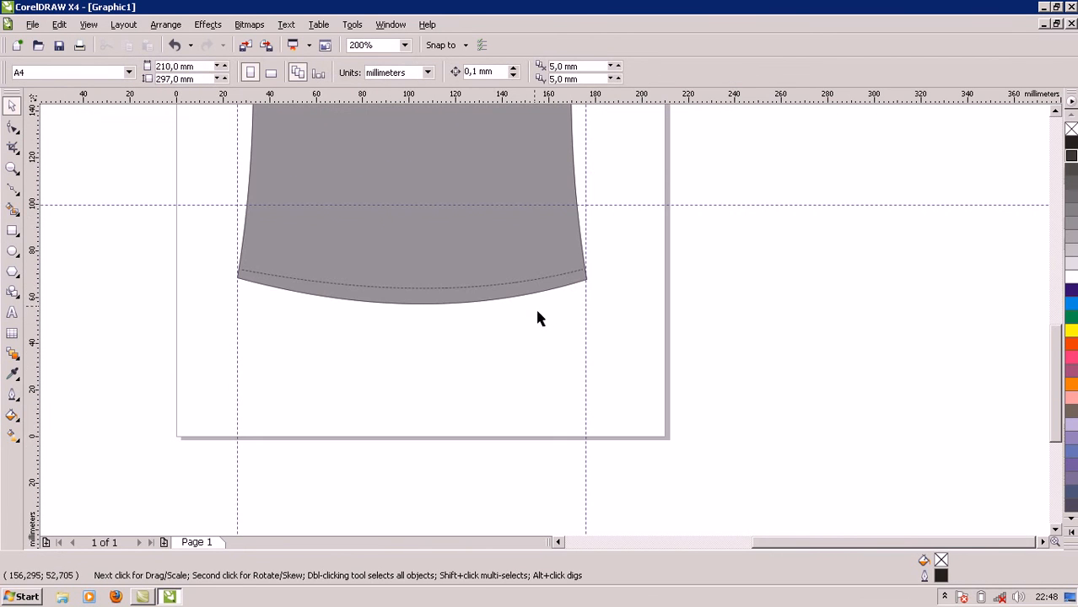
{"action": "left_click", "coordinate": [297, 258]}
{"action": "left_click", "coordinate": [500, 352]}
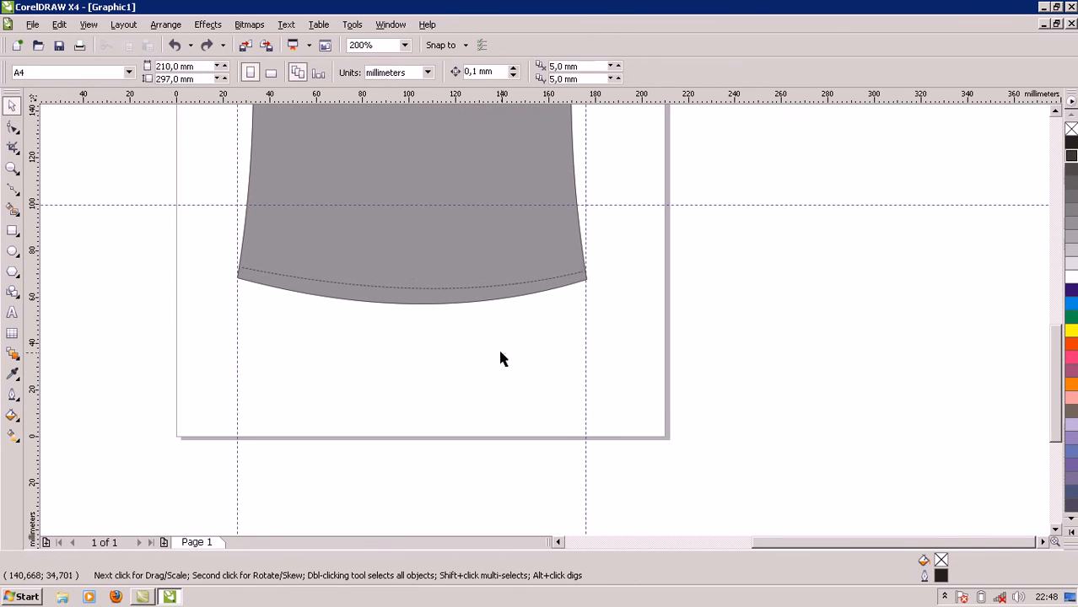
Step: Move the right end node of the dashed hem line up onto the shirt's right side edge
{"action": "left_click", "coordinate": [456, 290]}
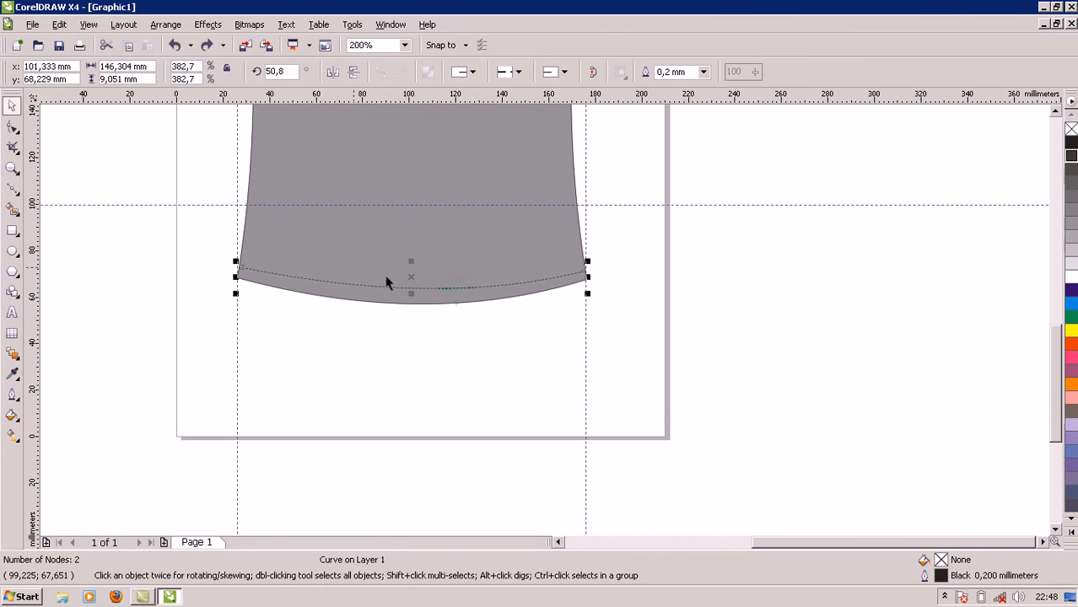
{"action": "left_click", "coordinate": [13, 129]}
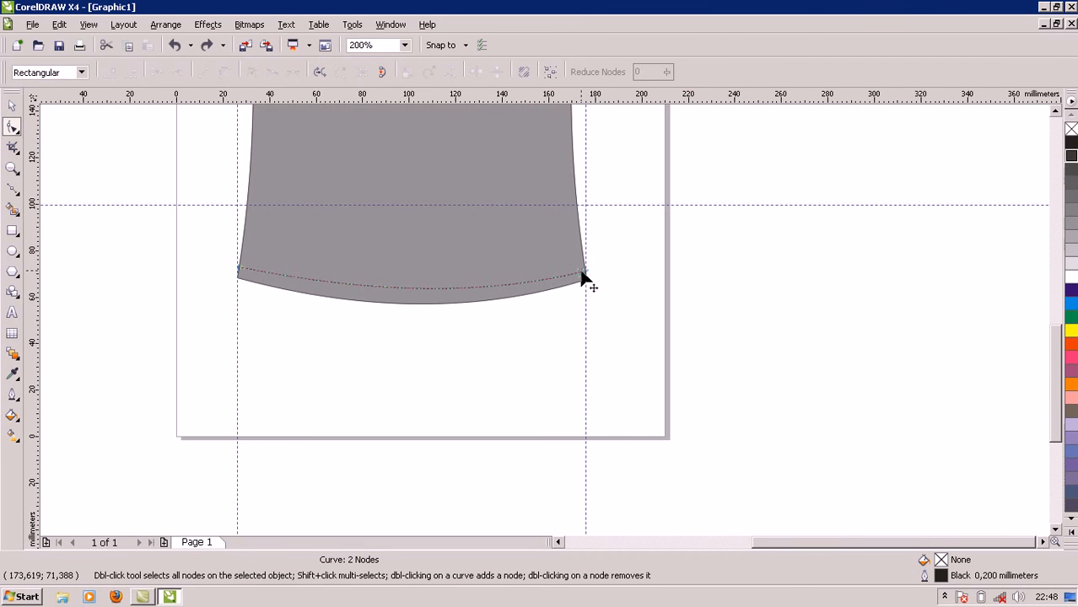
{"action": "scroll", "coordinate": [582, 278], "scroll_direction": "up", "scroll_amount": 2}
{"action": "left_click", "coordinate": [547, 326]}
{"action": "left_click_drag", "start_coordinate": [548, 324], "coordinate": [557, 315]}
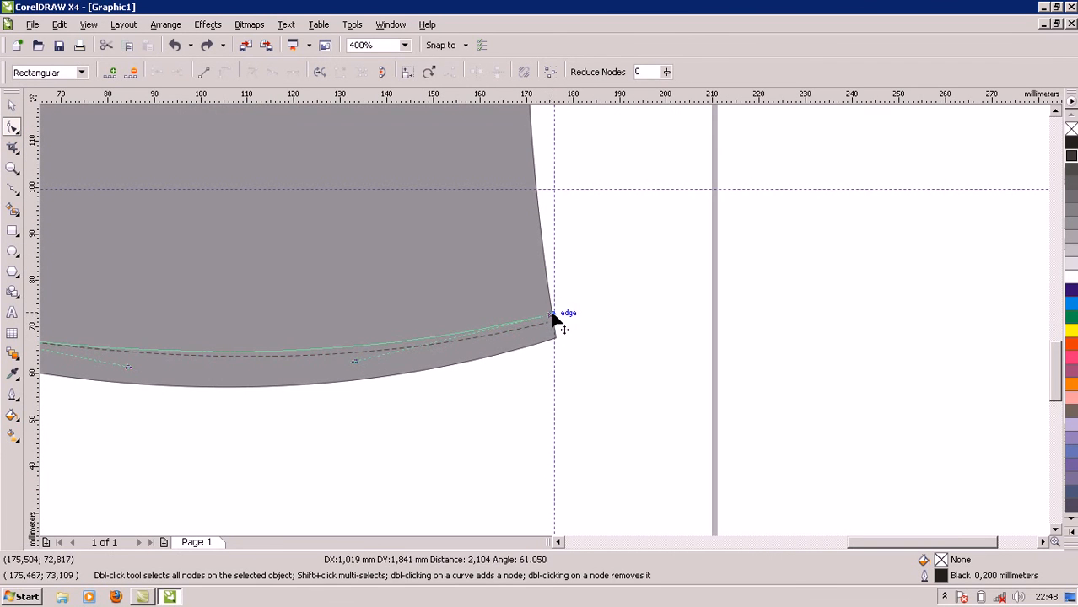
Step: Delete the leftover grey square and the spare dark elliptical collar ring lying outside the page beside the shirt
{"action": "left_click", "coordinate": [441, 400]}
{"action": "scroll", "coordinate": [544, 327], "scroll_direction": "down", "scroll_amount": 2}
{"action": "scroll", "coordinate": [547, 328], "scroll_direction": "down", "scroll_amount": 1}
{"action": "scroll", "coordinate": [545, 322], "scroll_direction": "up", "scroll_amount": 1}
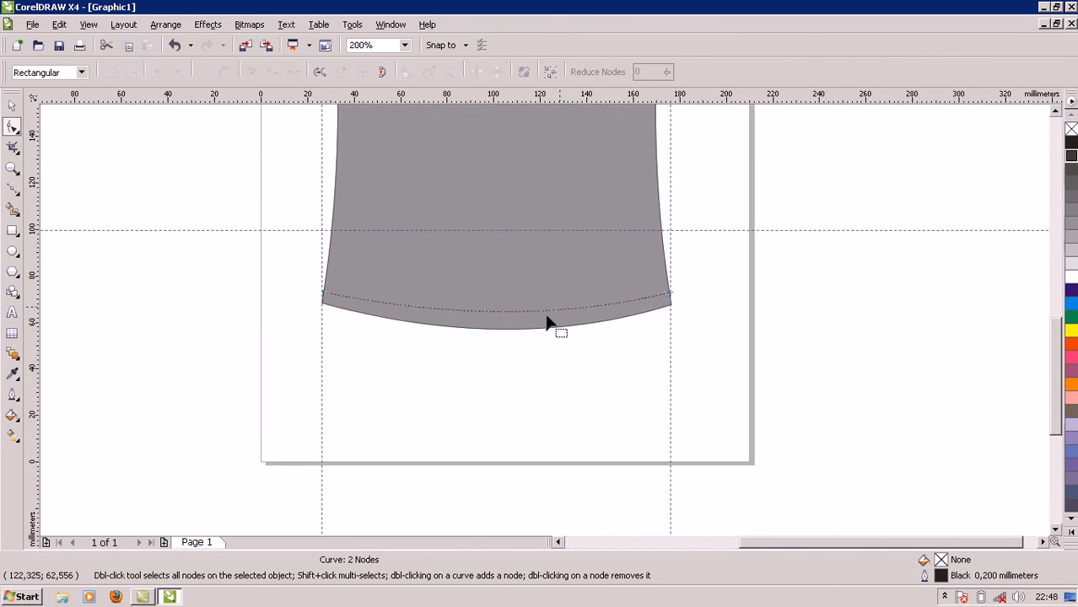
{"action": "scroll", "coordinate": [1061, 396], "scroll_direction": "up", "scroll_amount": 5}
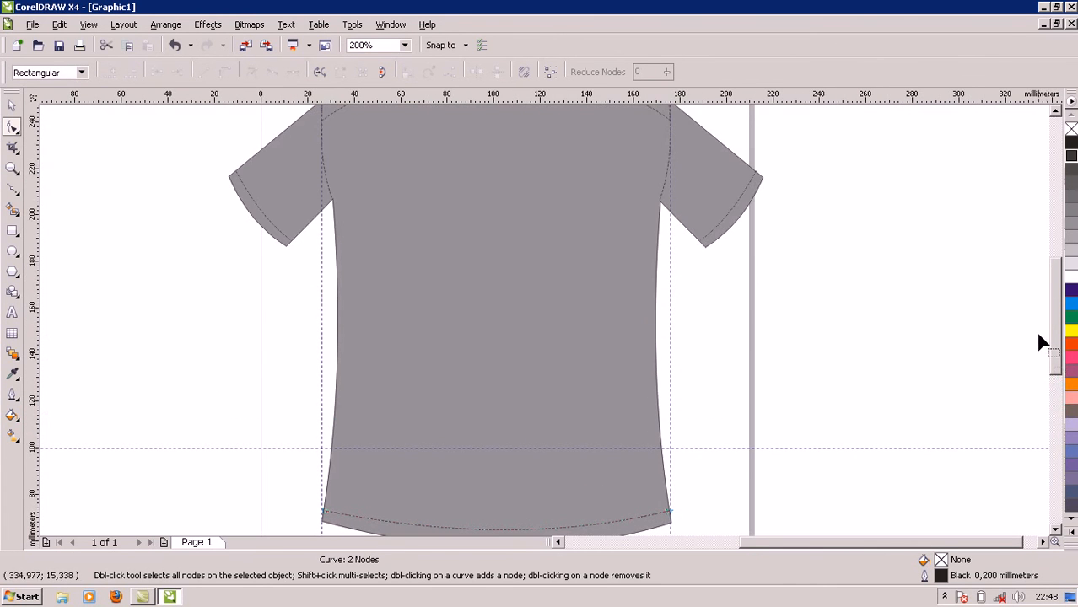
{"action": "scroll", "coordinate": [787, 402], "scroll_direction": "down", "scroll_amount": 1}
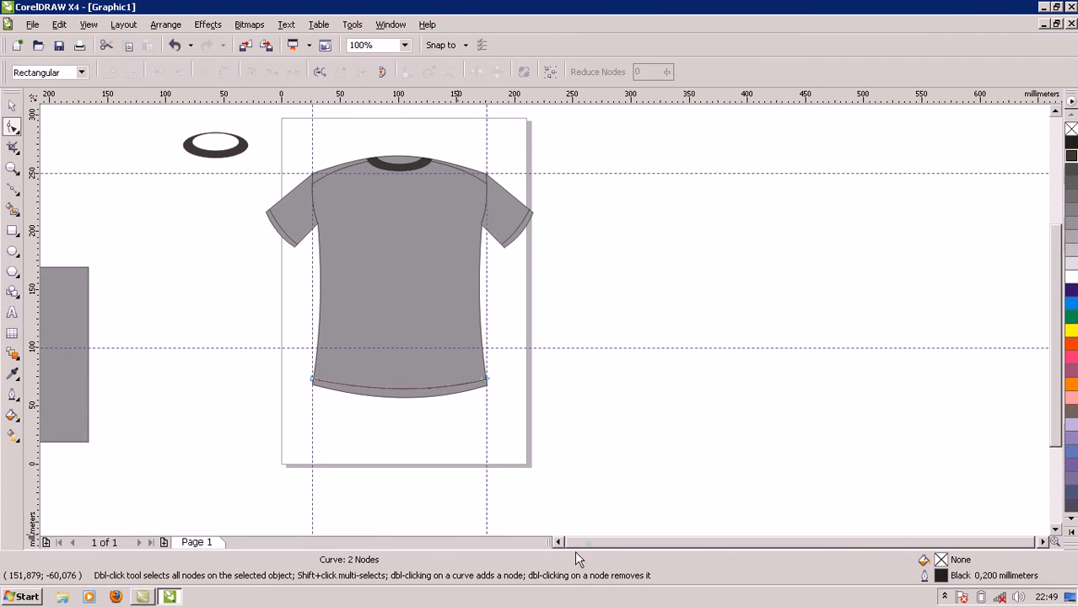
{"action": "left_click", "coordinate": [74, 336]}
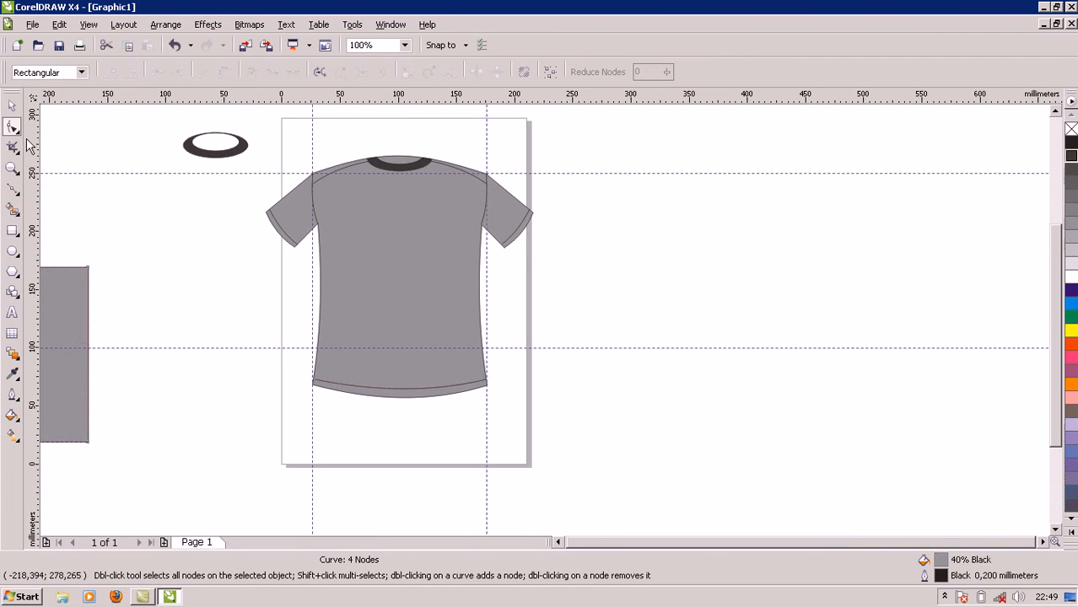
{"action": "left_click", "coordinate": [11, 105]}
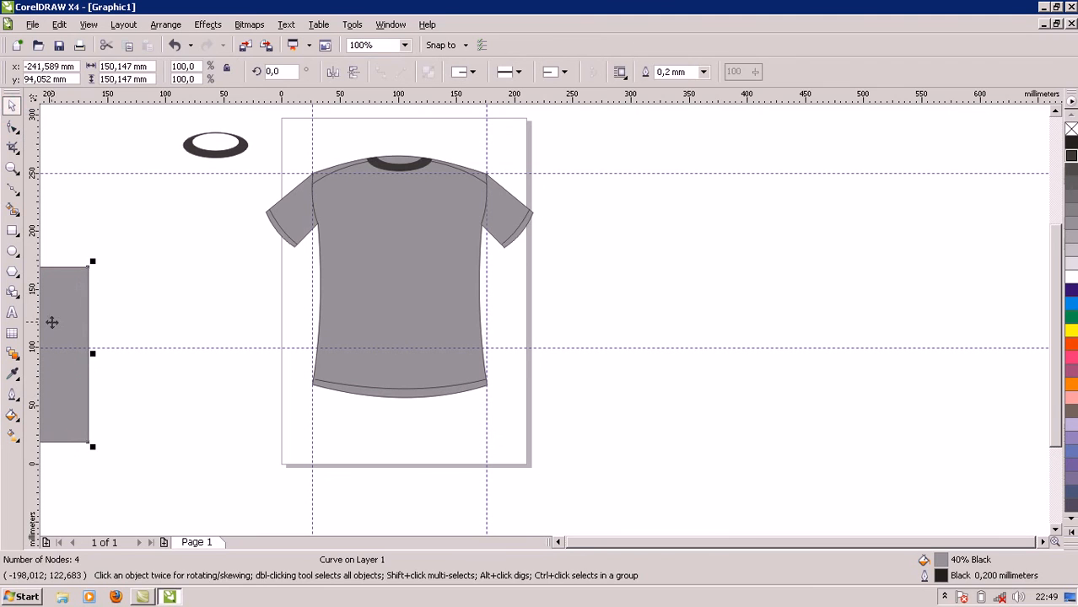
{"action": "key", "text": "Delete"}
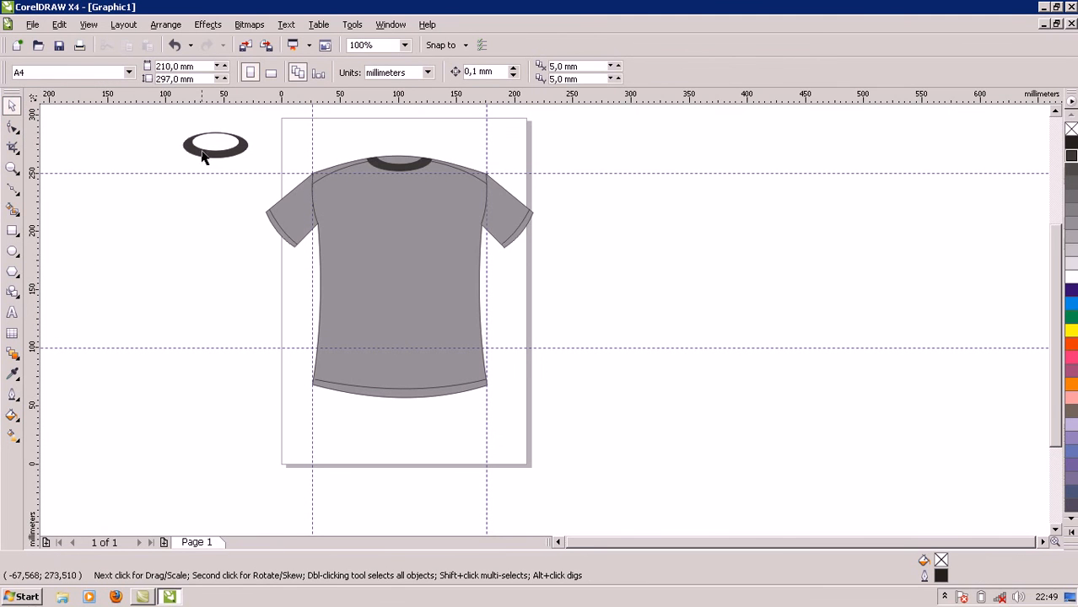
{"action": "left_click", "coordinate": [212, 146]}
{"action": "key", "text": "Delete"}
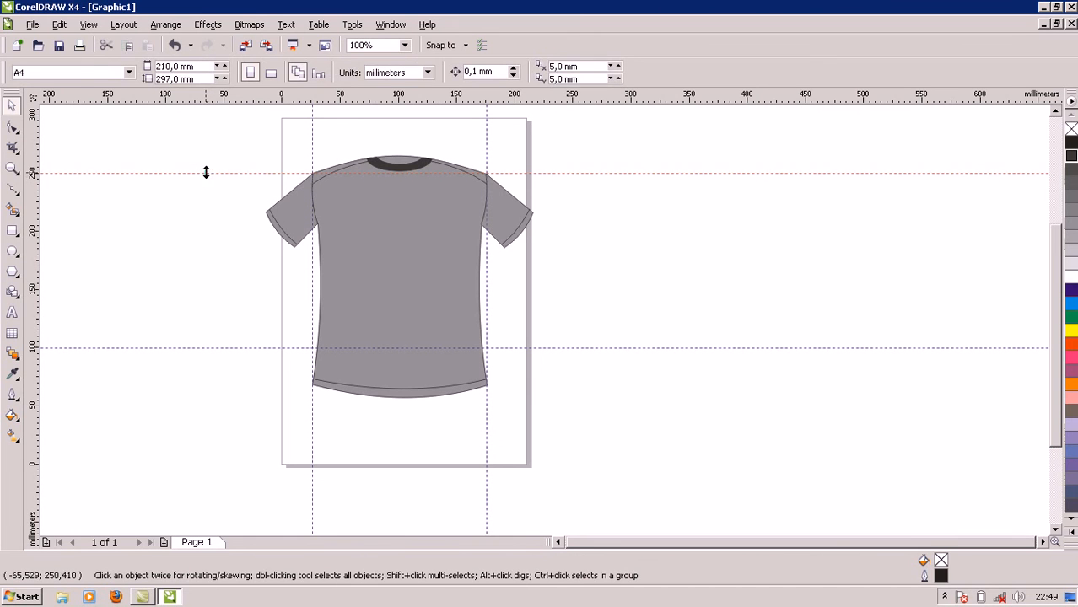
Step: Delete the two horizontal and two vertical guidelines crossing the T-shirt
{"action": "left_click", "coordinate": [206, 172]}
{"action": "key", "text": "Delete"}
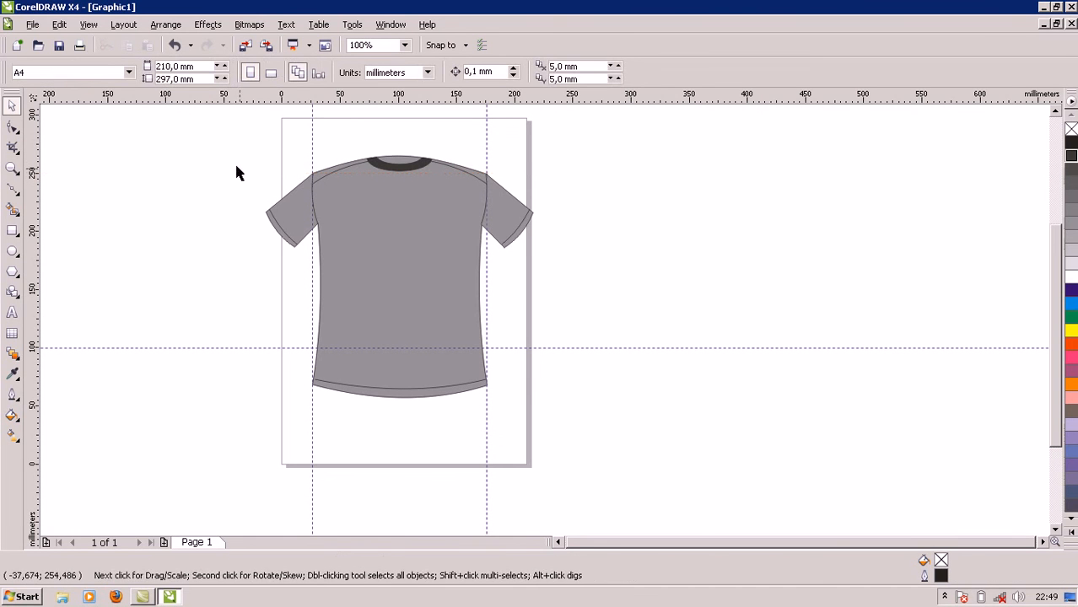
{"action": "left_click", "coordinate": [312, 137]}
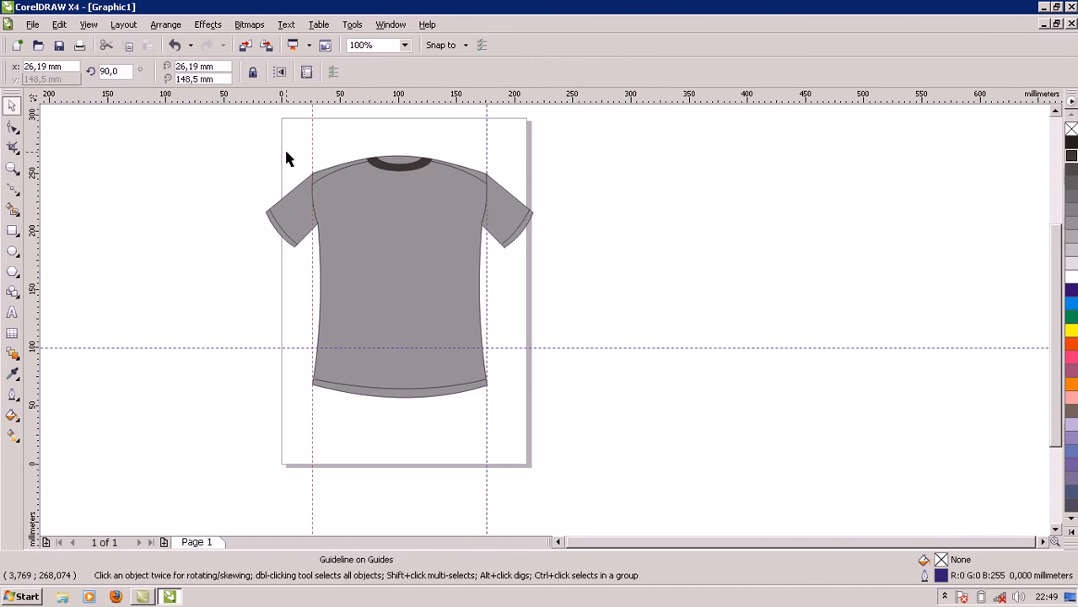
{"action": "key", "text": "Delete"}
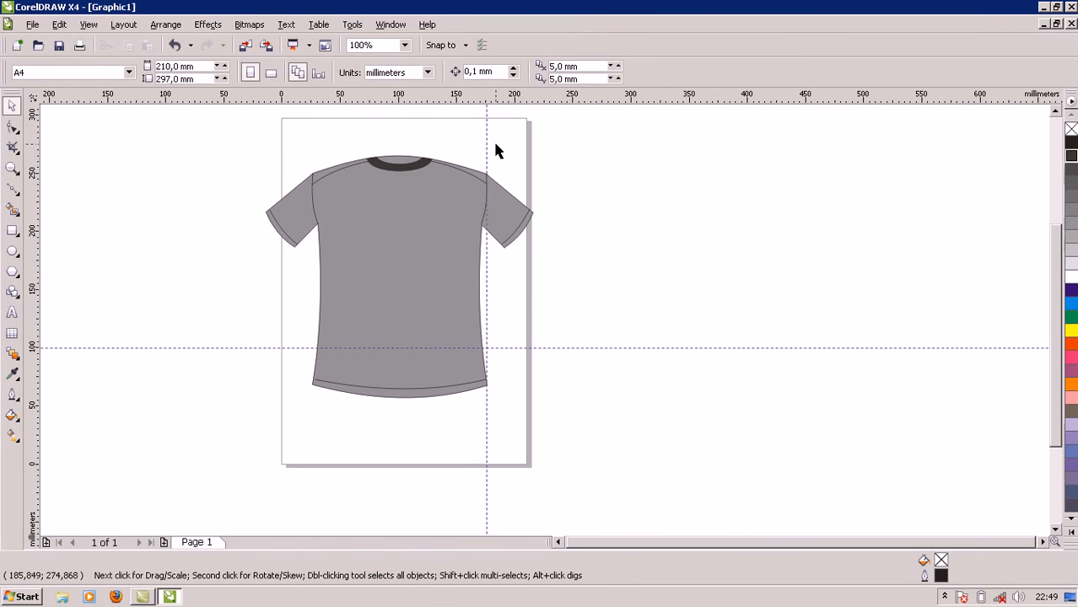
{"action": "left_click", "coordinate": [488, 150]}
{"action": "key", "text": "Delete"}
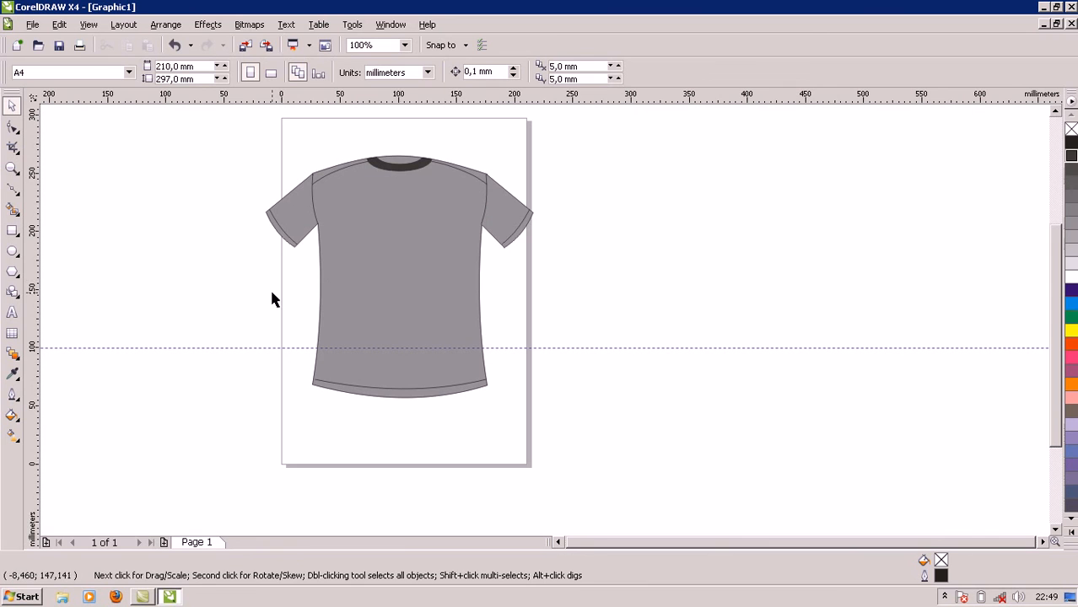
{"action": "left_click", "coordinate": [158, 348]}
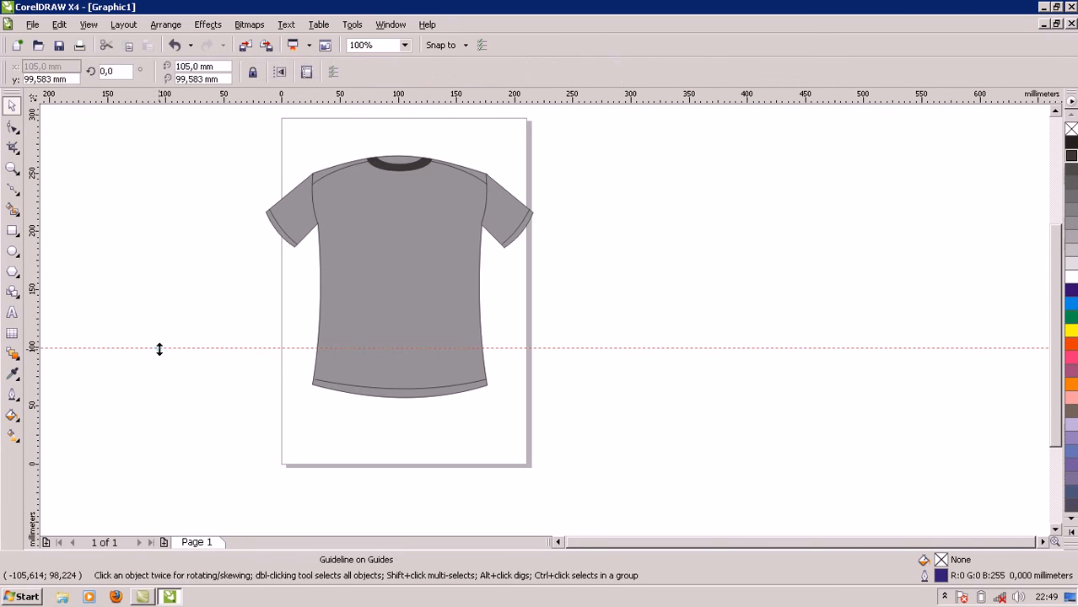
{"action": "key", "text": "Delete"}
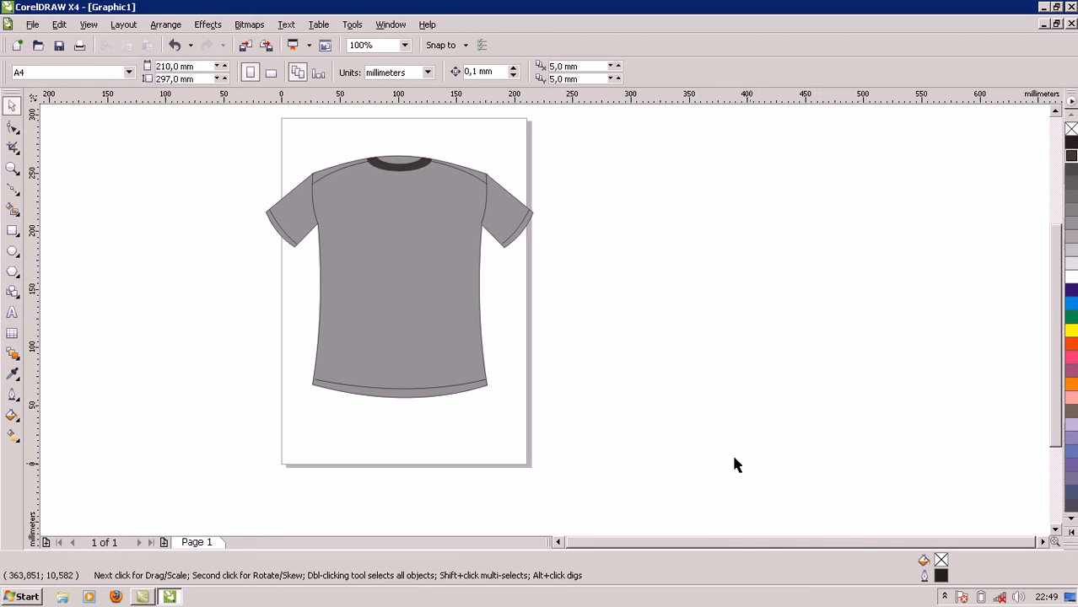
{"action": "left_click", "coordinate": [944, 597]}
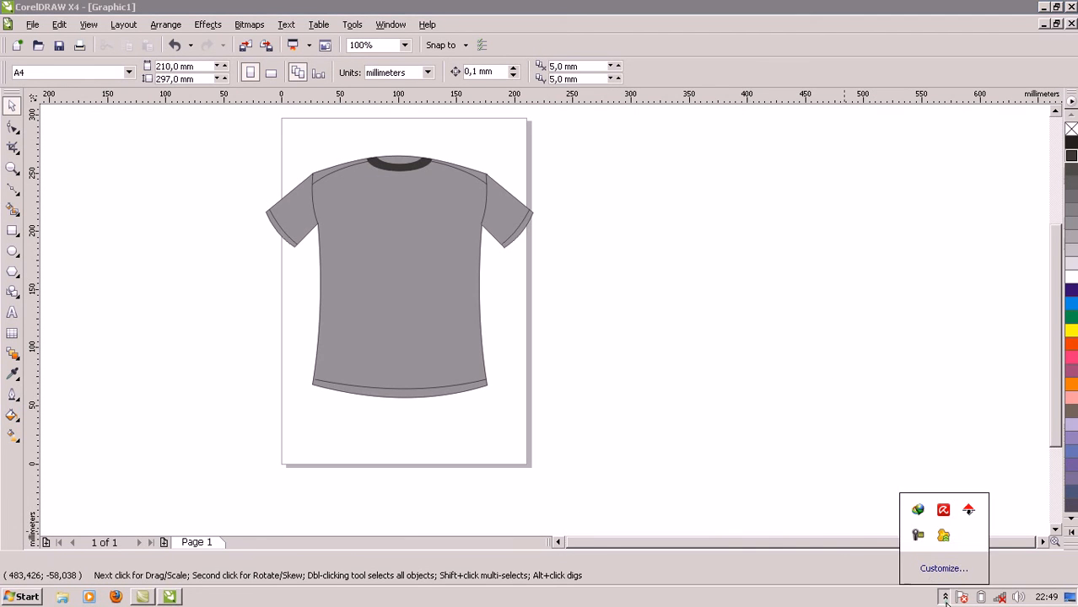
{"action": "left_click", "coordinate": [917, 537]}
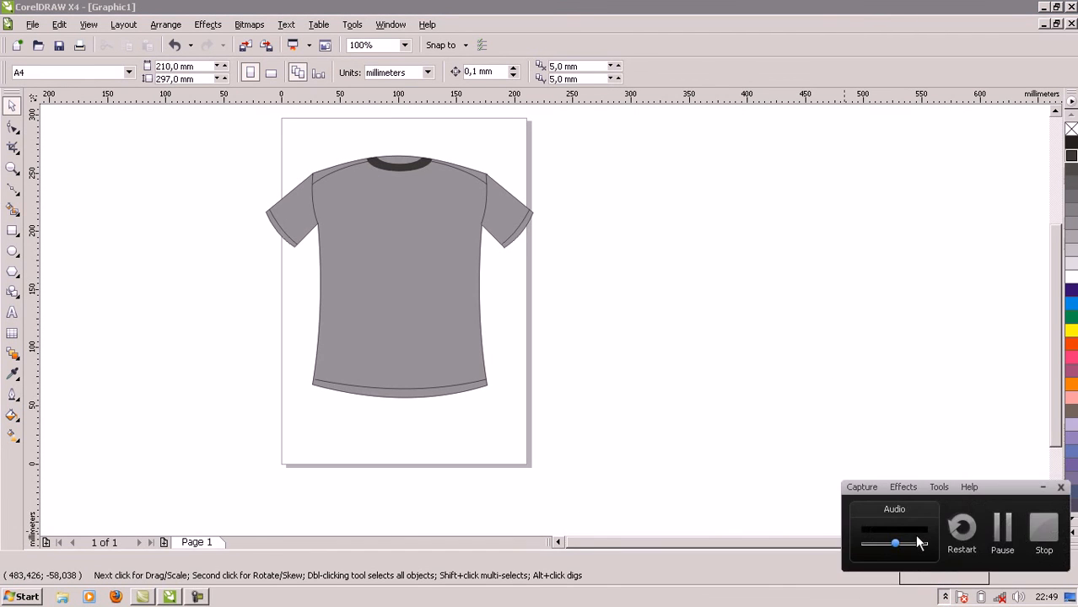